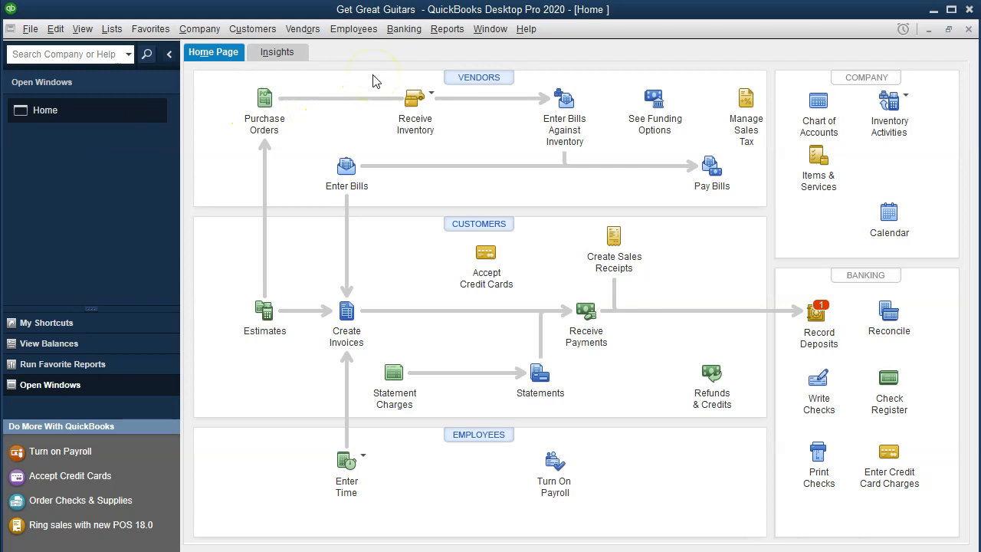
# Open the standard Balance Sheet report and set its as-of date to 02/28/2020
pyautogui.click(435, 35)
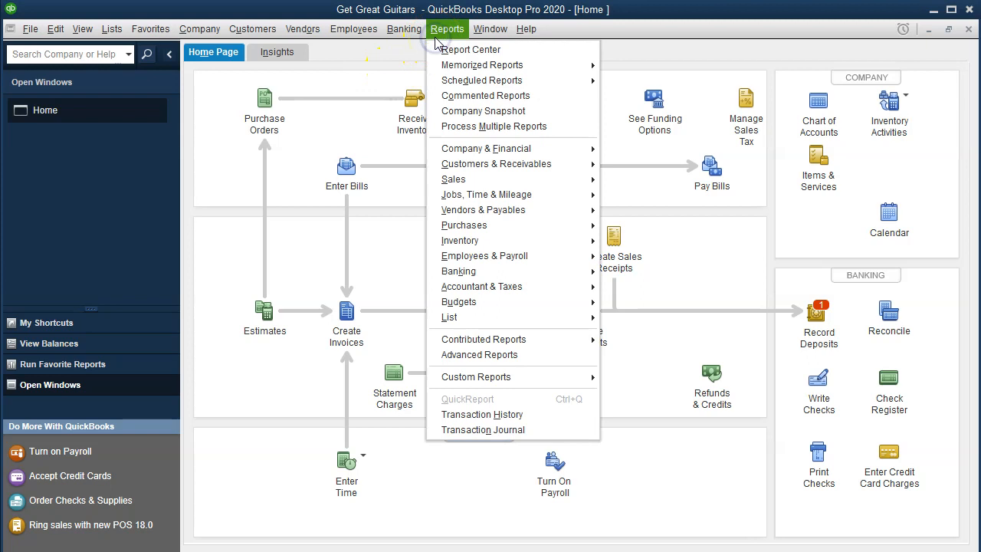
pyautogui.moveTo(471, 155)
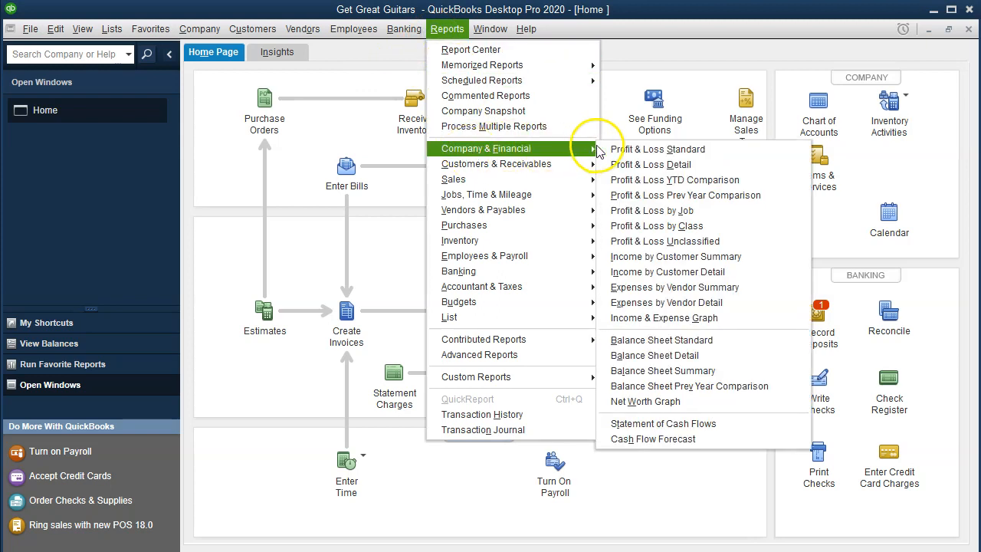
pyautogui.click(664, 341)
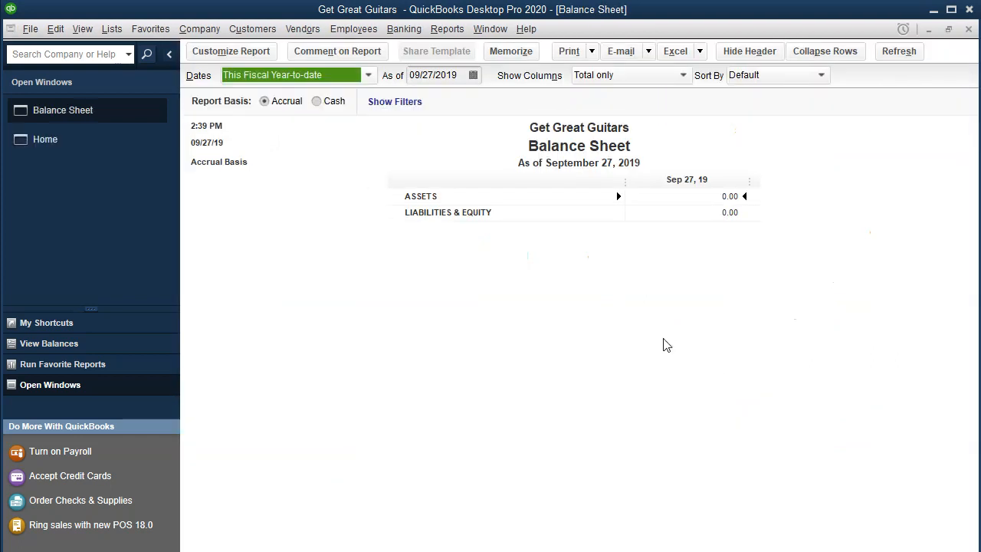
pyautogui.press('Tab')
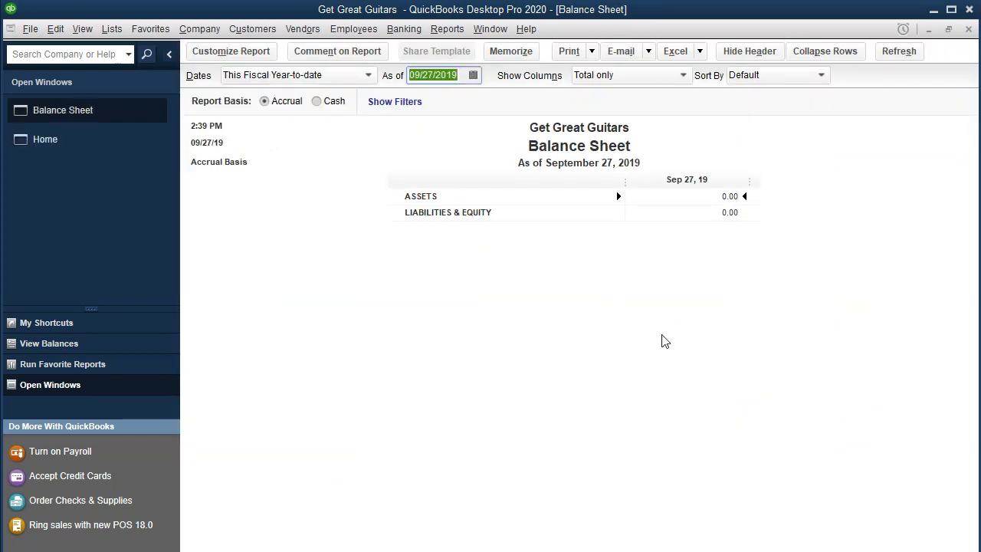
pyautogui.write('022820')
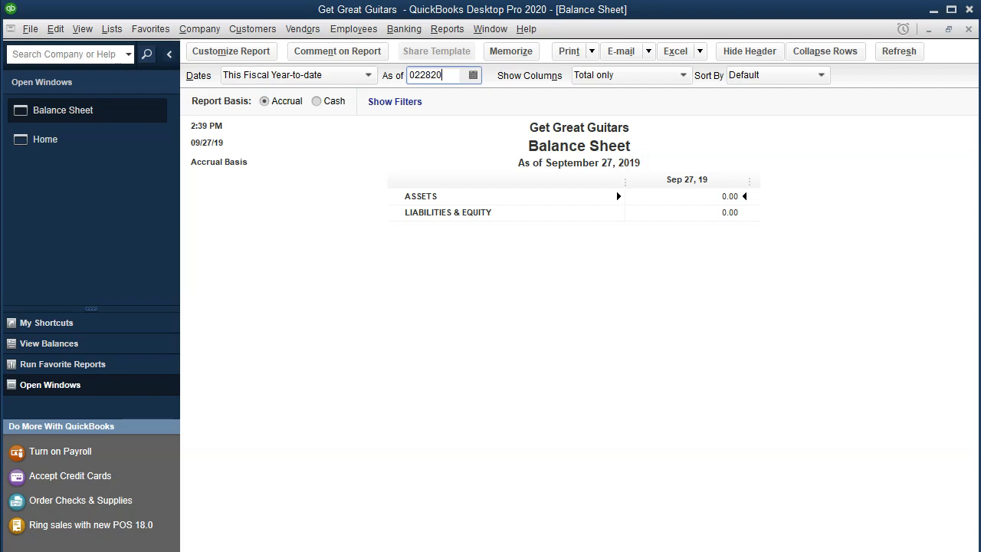
pyautogui.press('Tab')
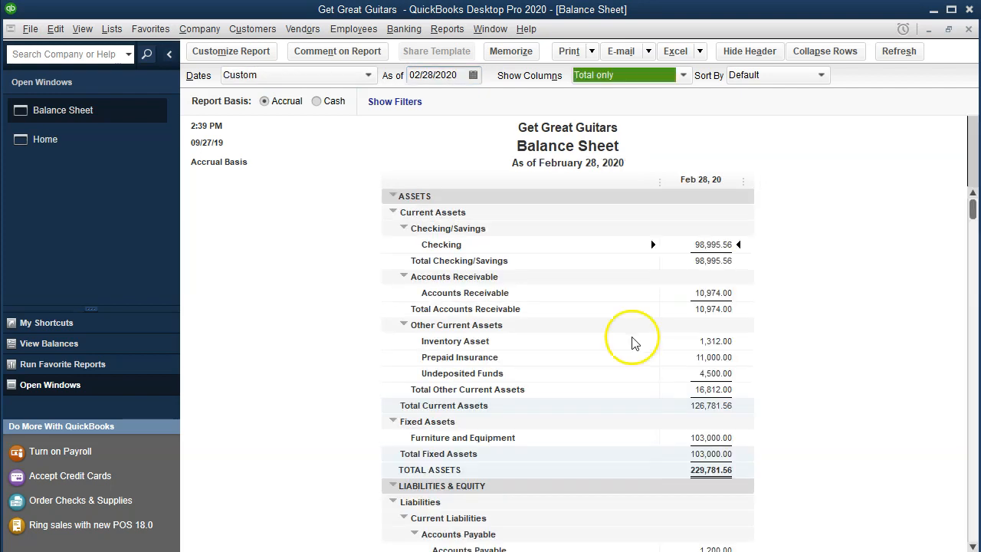
# Advance the balance sheet's as-of date to 02/29/2020 and review the asset, liability and equity accounts
pyautogui.click(460, 73)
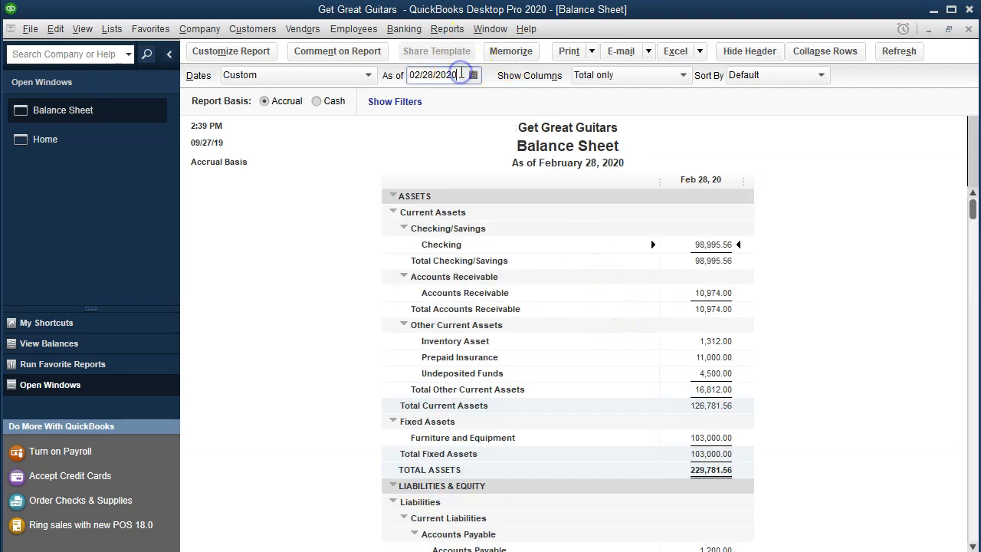
pyautogui.press('+')
pyautogui.click(354, 201)
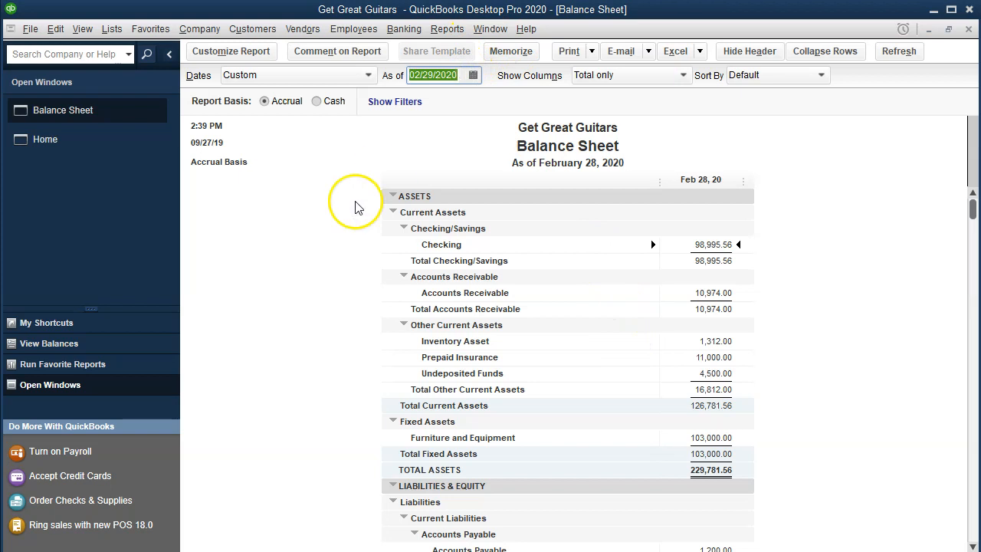
pyautogui.click(317, 244)
pyautogui.scroll(-6, 318, 244)
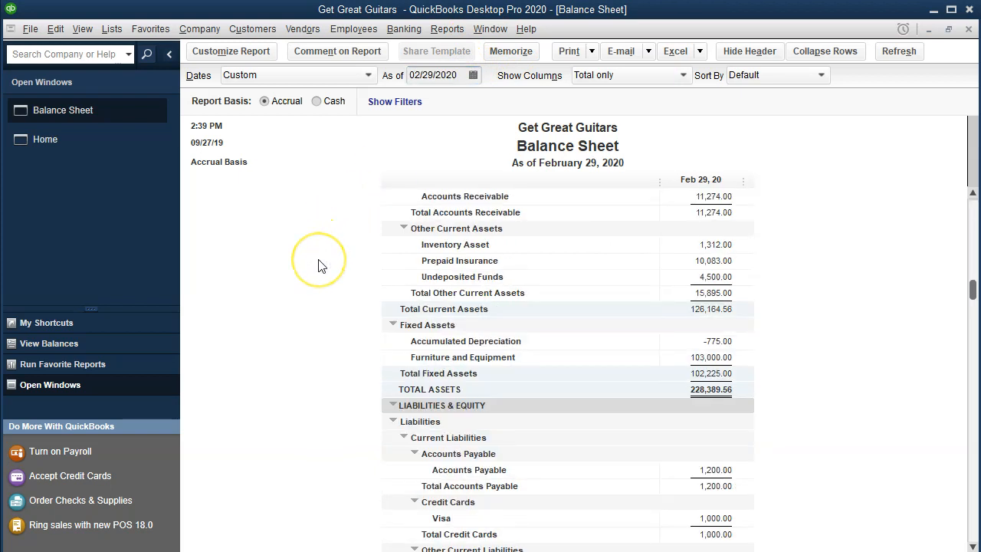
pyautogui.scroll(-2, 318, 265)
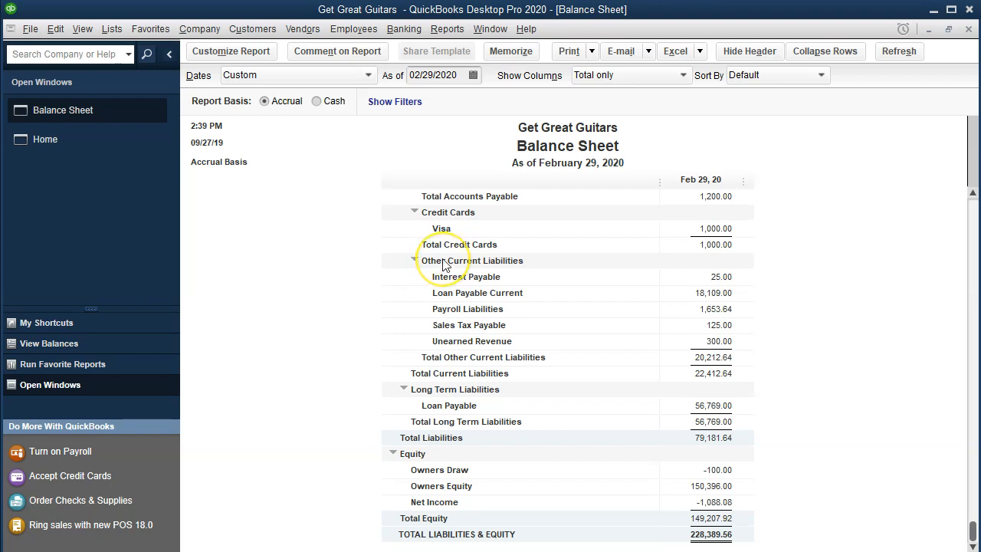
pyautogui.scroll(5, 442, 262)
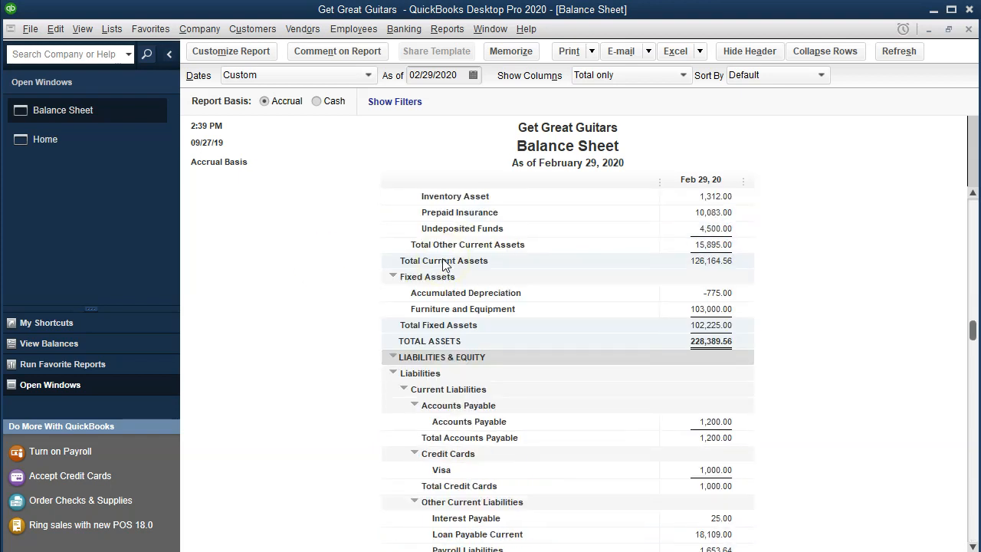
# Export the balance sheet to Excel as a new worksheet in a new workbook
pyautogui.click(700, 52)
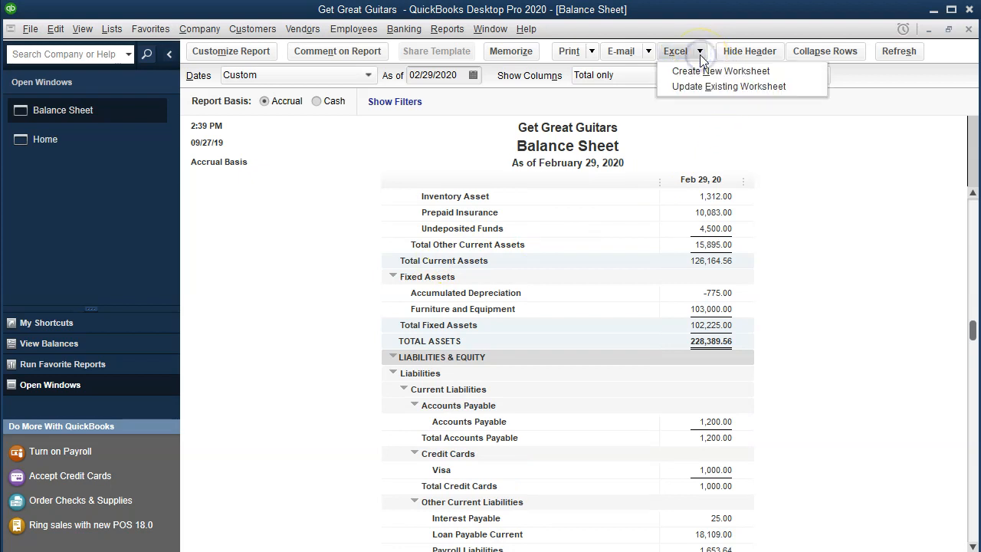
pyautogui.click(742, 71)
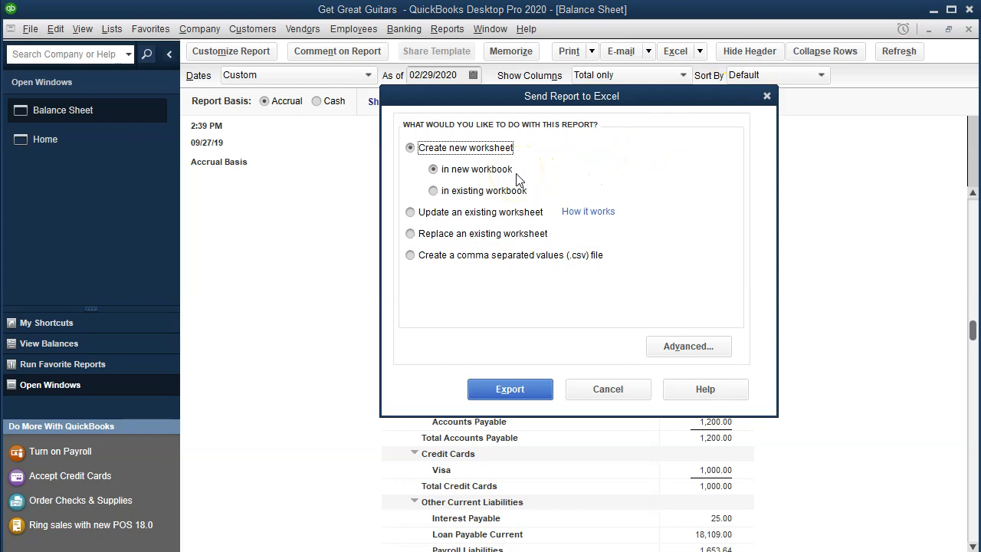
pyautogui.click(495, 388)
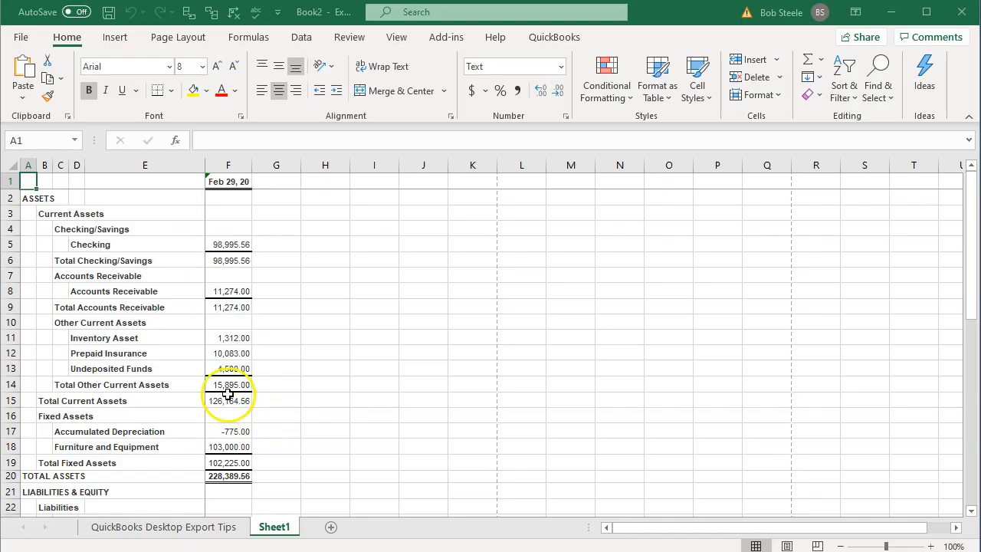
pyautogui.click(239, 385)
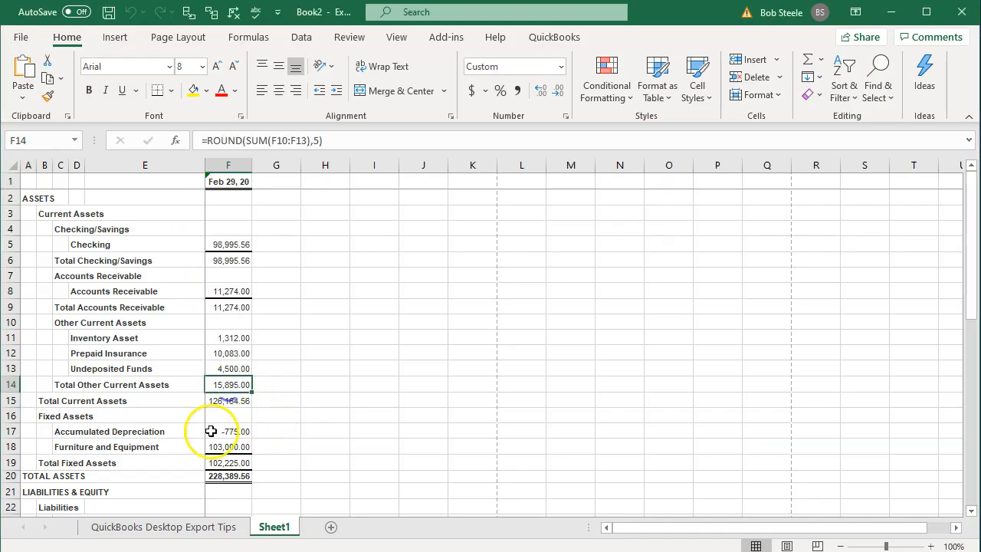
# Delete the QuickBooks Desktop Export Tips sheet from the exported workbook
pyautogui.click(168, 527)
pyautogui.rightClick(167, 527)
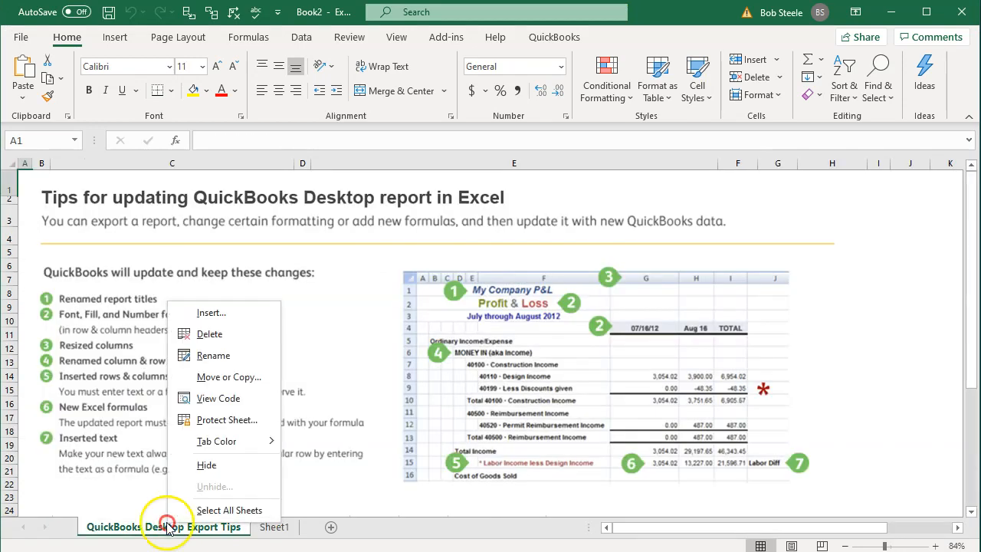
pyautogui.click(188, 334)
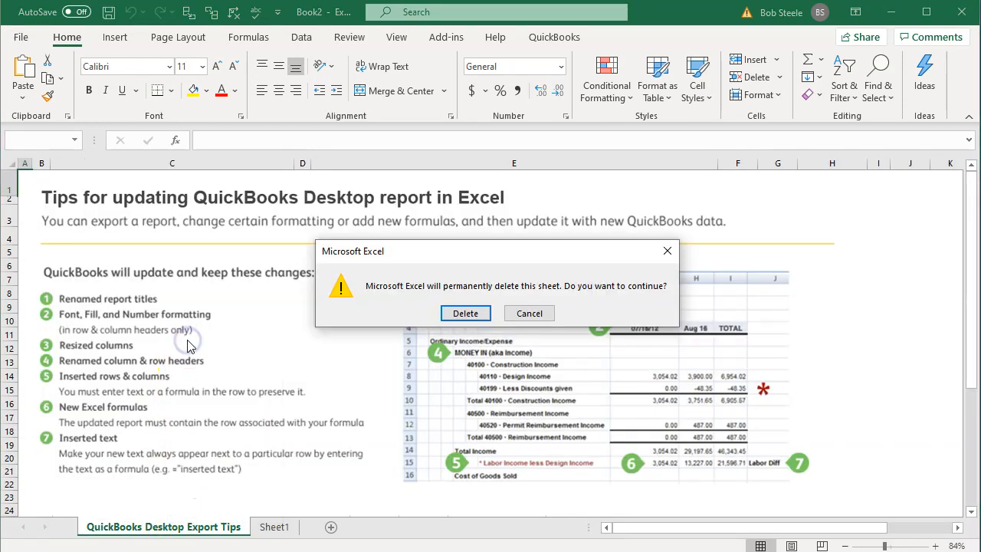
pyautogui.click(465, 313)
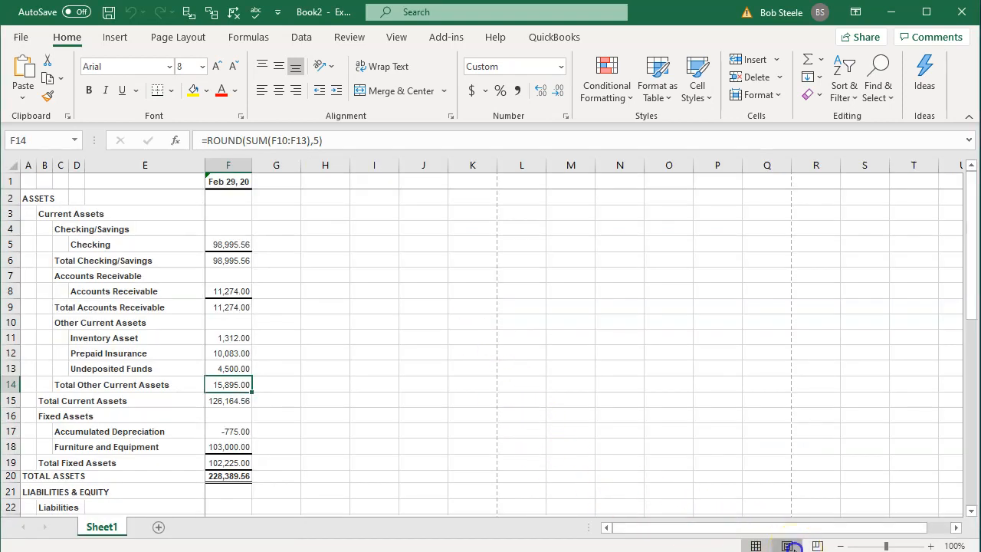
# Show the balance sheet in Page Layout view and remove the window split
pyautogui.click(787, 545)
pyautogui.click(463, 313)
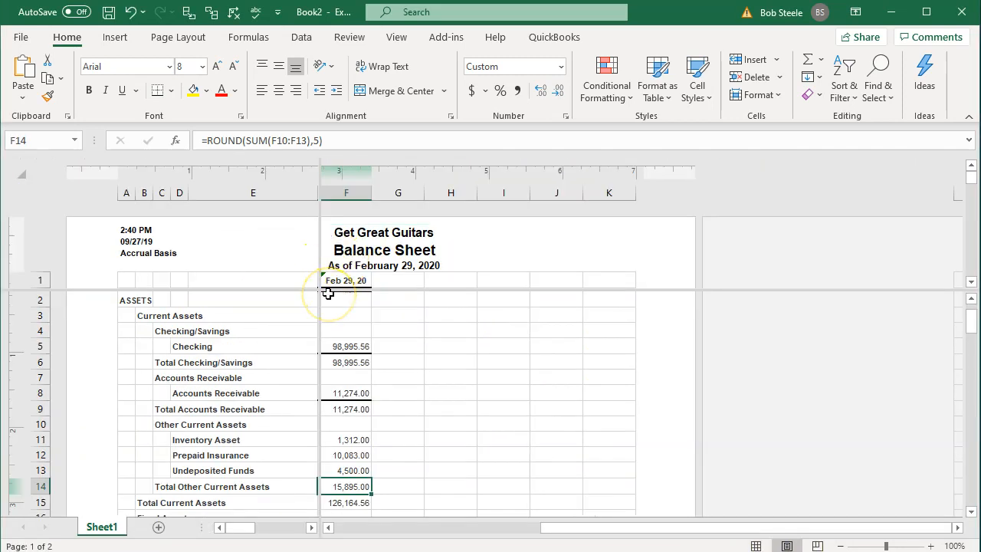
pyautogui.click(396, 37)
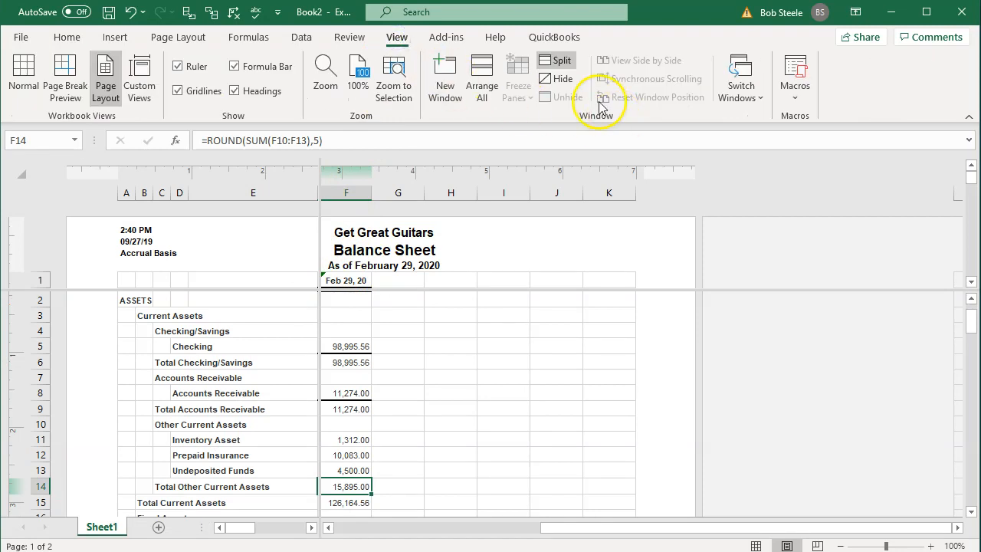
pyautogui.click(562, 63)
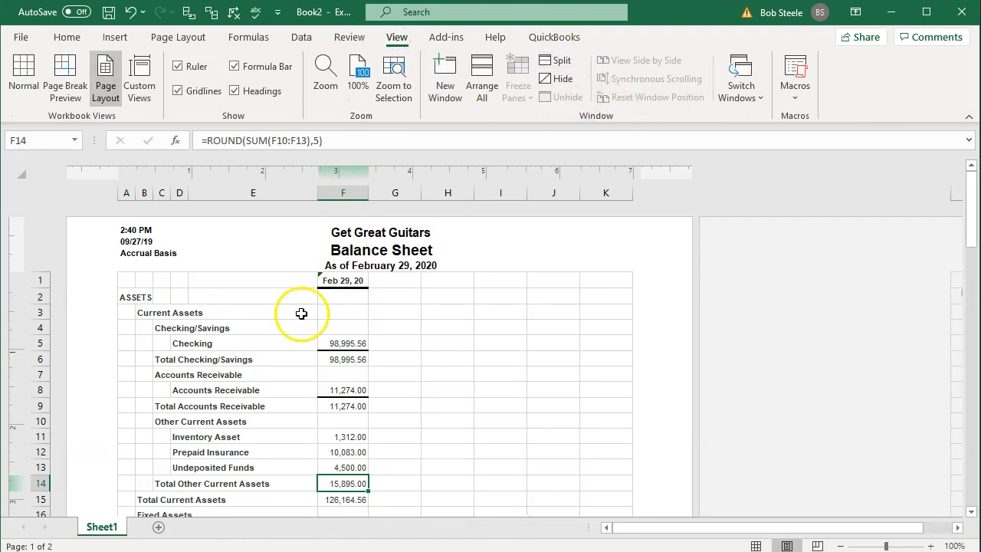
# Rename the balance sheet's worksheet as BS Feb
pyautogui.doubleClick(96, 528)
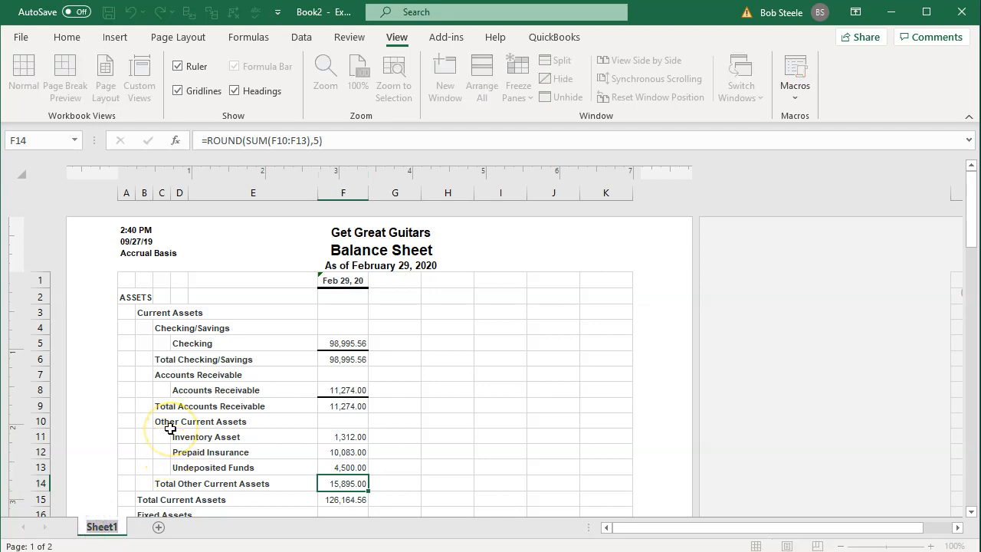
pyautogui.write('BS Feb')
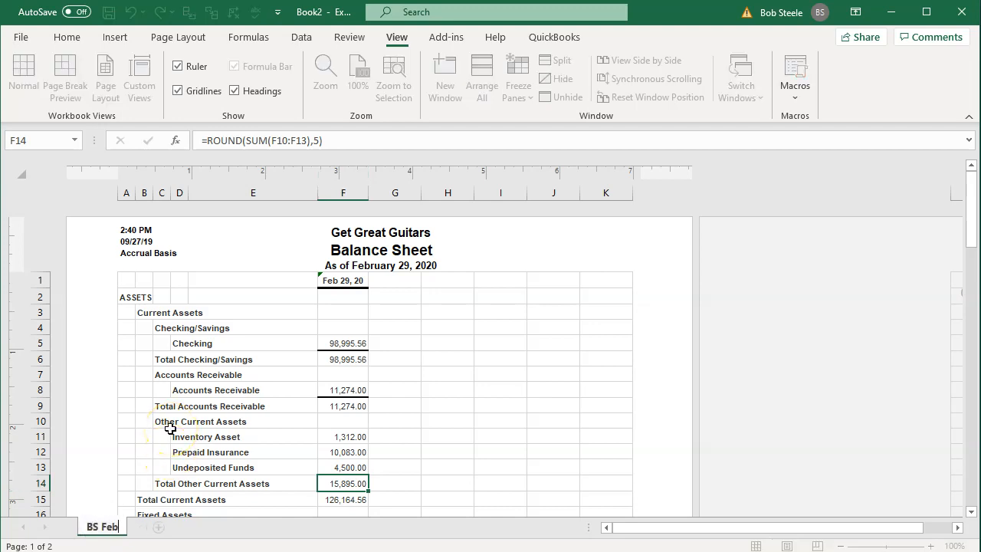
pyautogui.click(278, 374)
# Delete the time, date and Accrual Basis text from the page header and return the sheet to Normal view
pyautogui.click(171, 296)
pyautogui.click(164, 244)
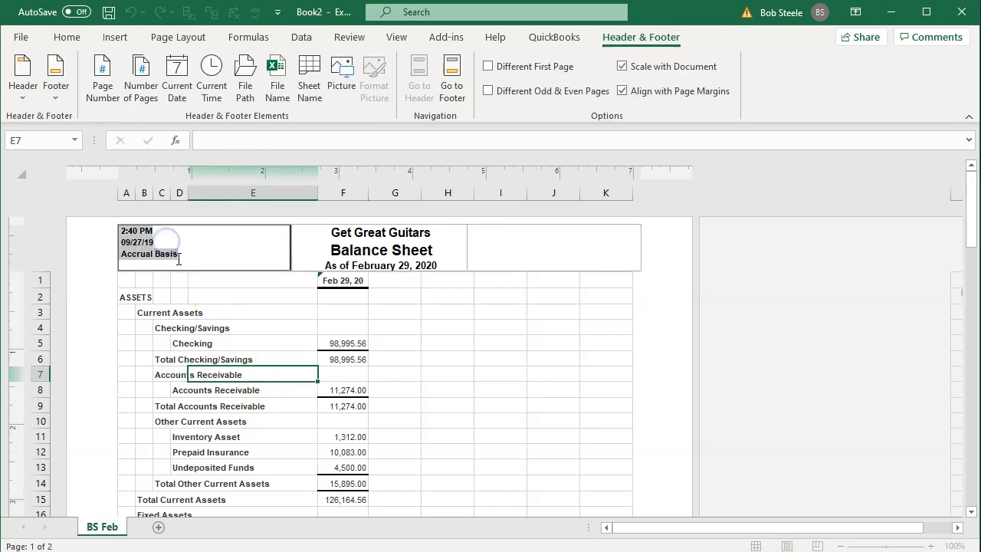
pyautogui.press('Delete')
pyautogui.click(283, 314)
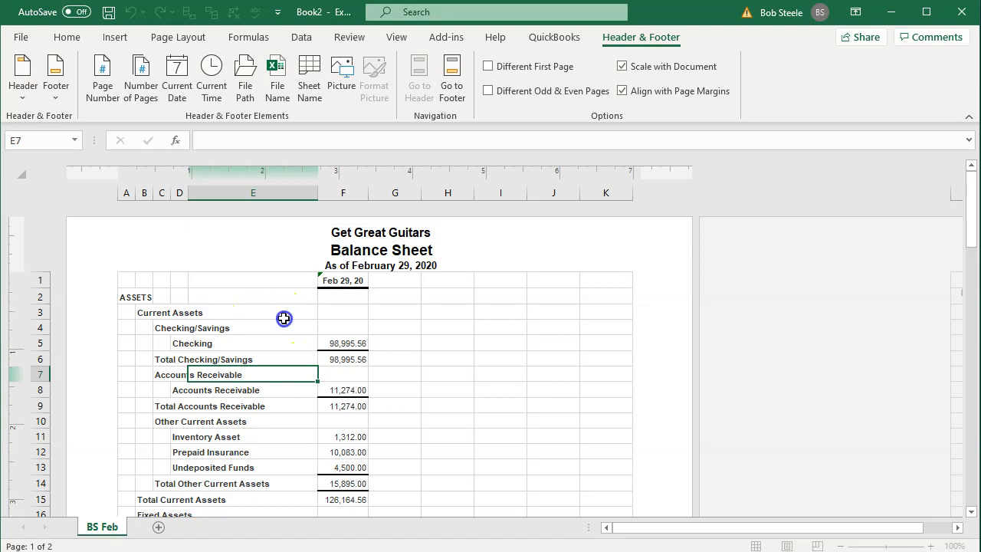
pyautogui.click(752, 544)
pyautogui.click(473, 385)
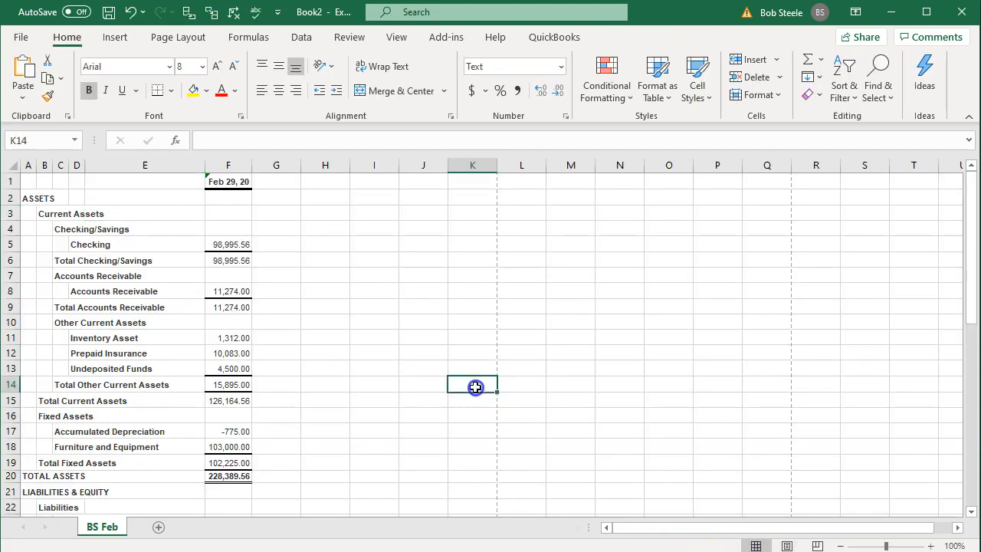
# Start saving the workbook under a new location and browse to the Get Great Guitars folder on the Desktop
pyautogui.click(21, 36)
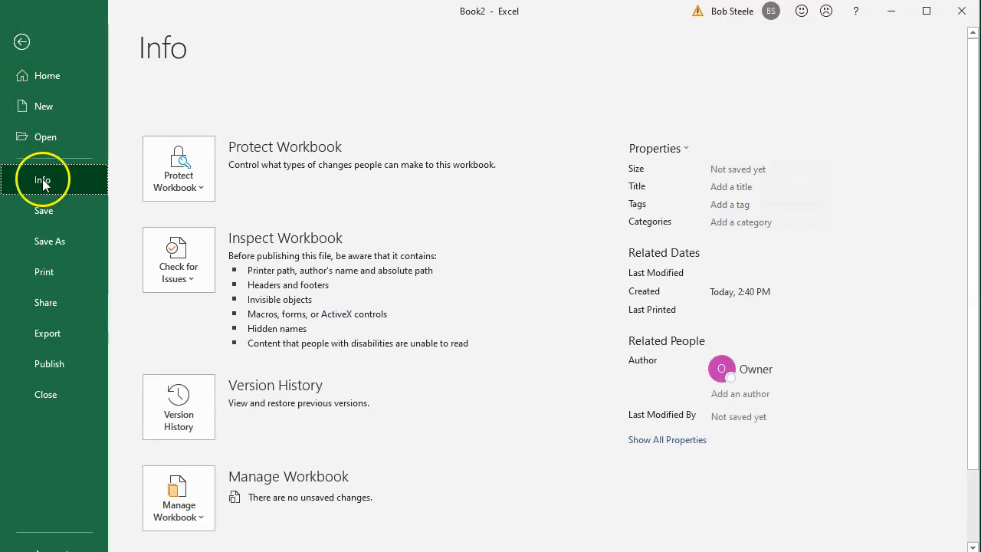
pyautogui.click(50, 242)
pyautogui.click(202, 308)
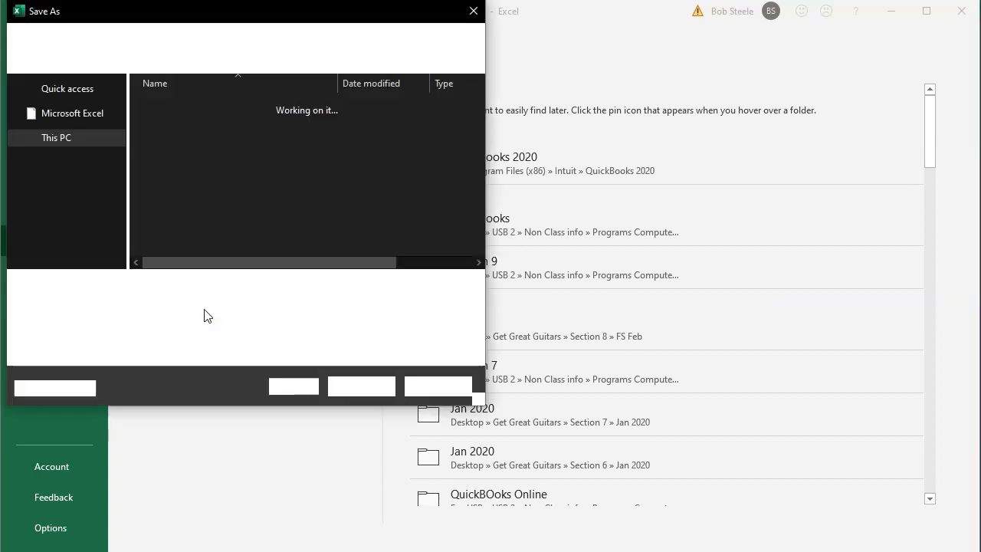
pyautogui.moveTo(122, 164); pyautogui.dragTo(116, 125)
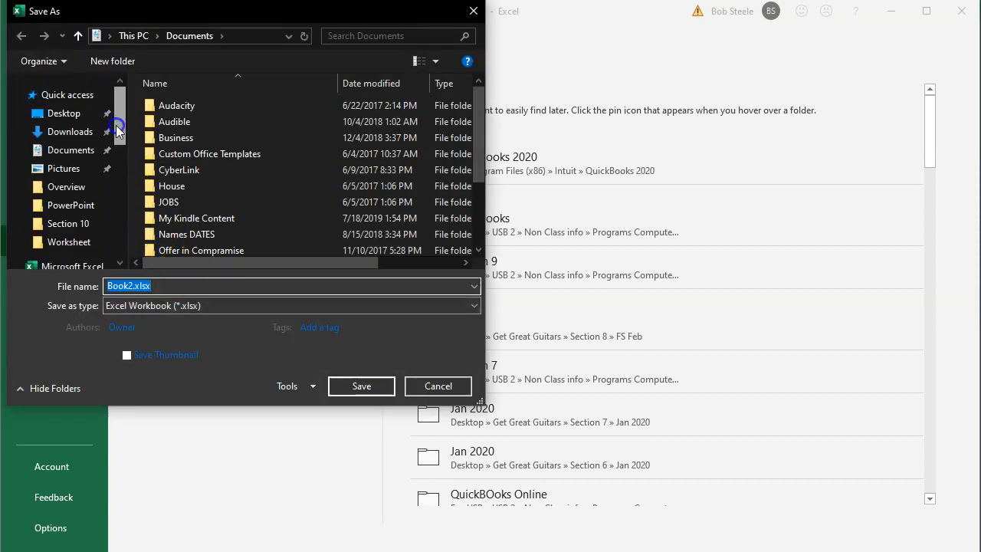
pyautogui.click(69, 111)
pyautogui.click(72, 113)
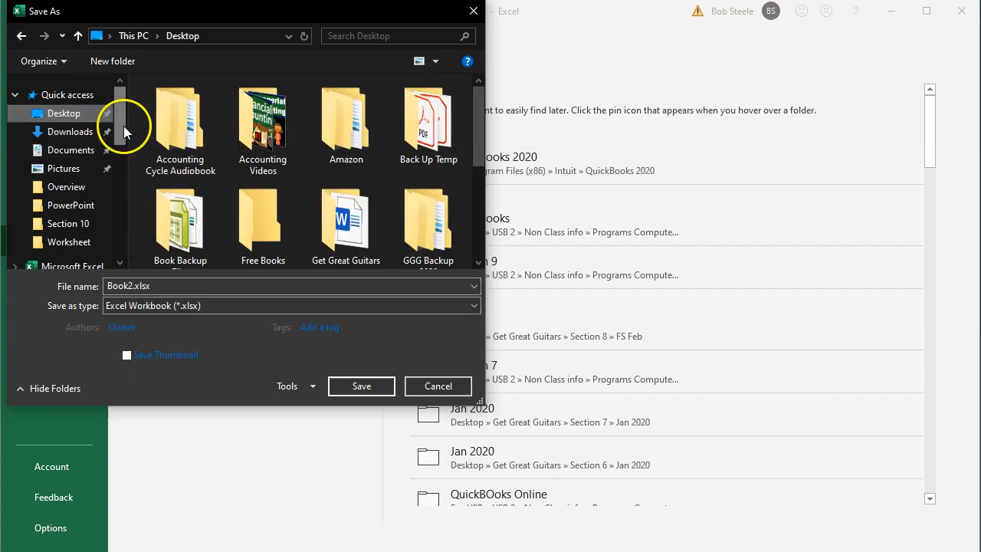
pyautogui.doubleClick(329, 198)
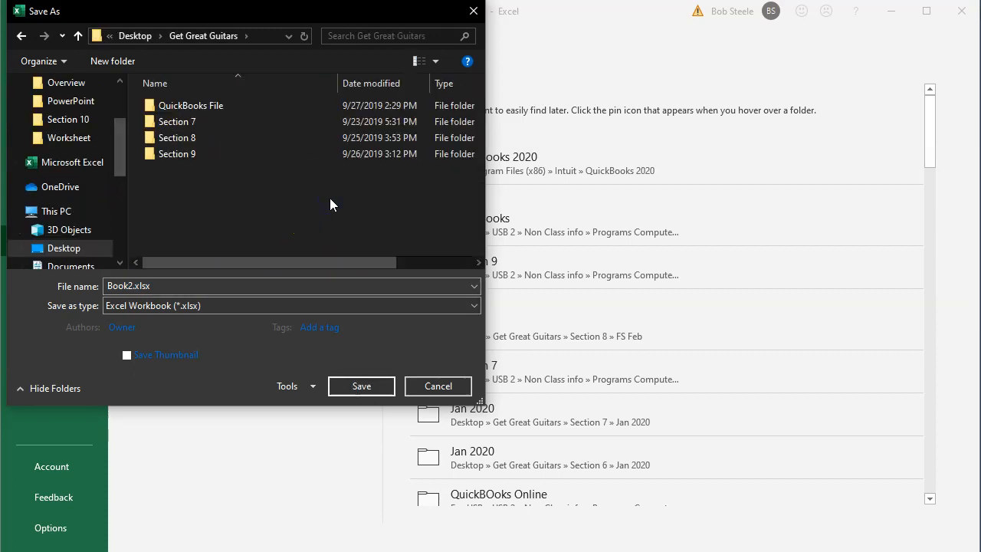
# Create a folder named Section 10 inside Get Great Guitars and open it as the save location
pyautogui.rightClick(186, 181)
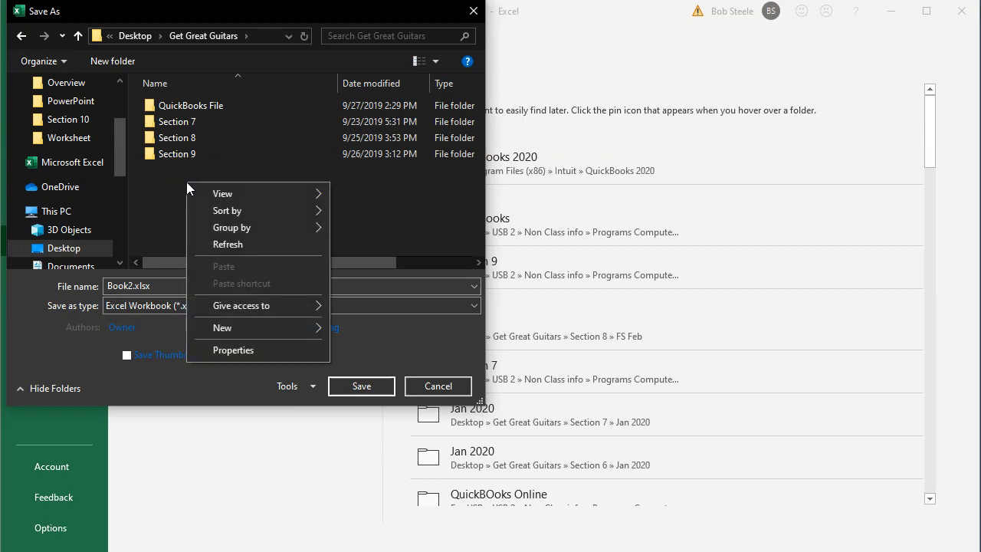
pyautogui.moveTo(243, 331)
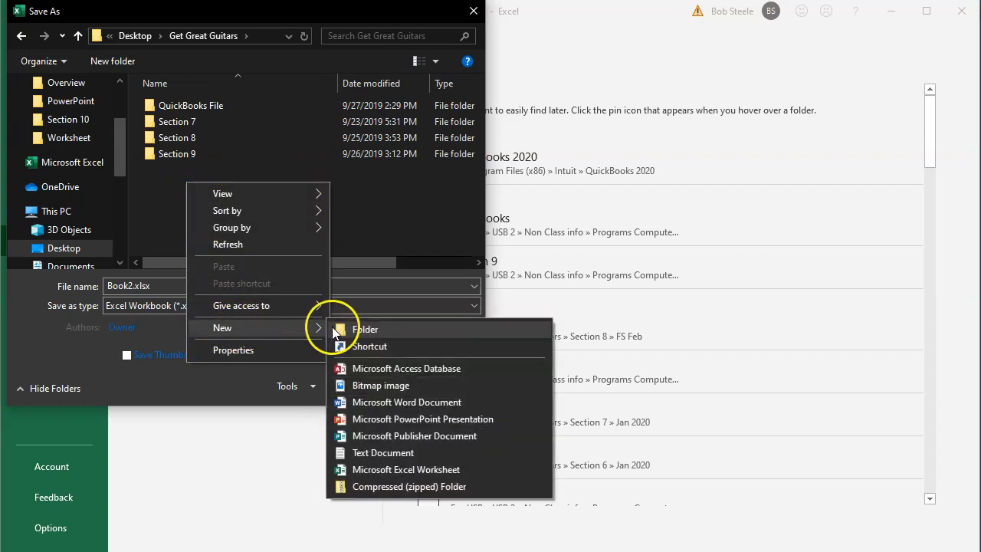
pyautogui.click(335, 326)
pyautogui.write('Section 10')
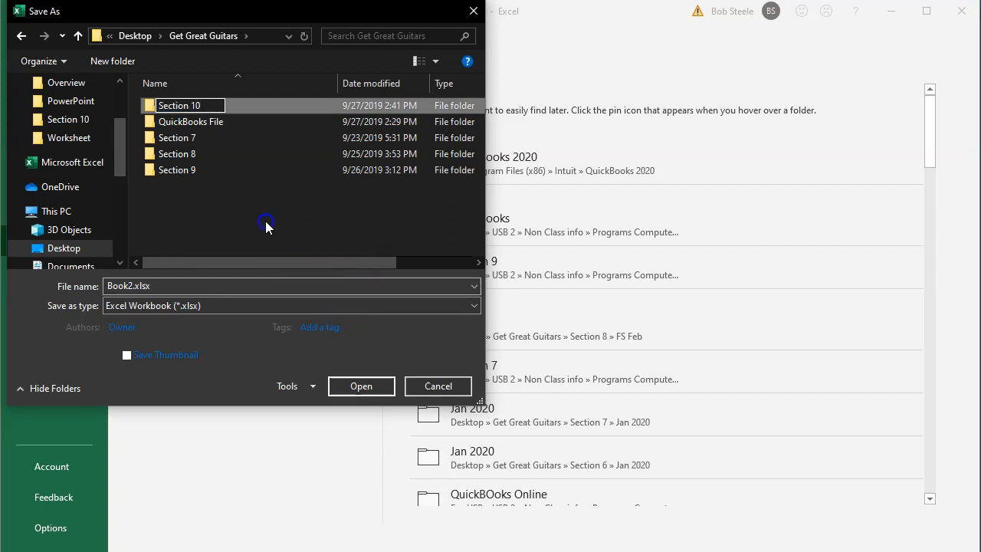
pyautogui.press('Return')
pyautogui.doubleClick(187, 108)
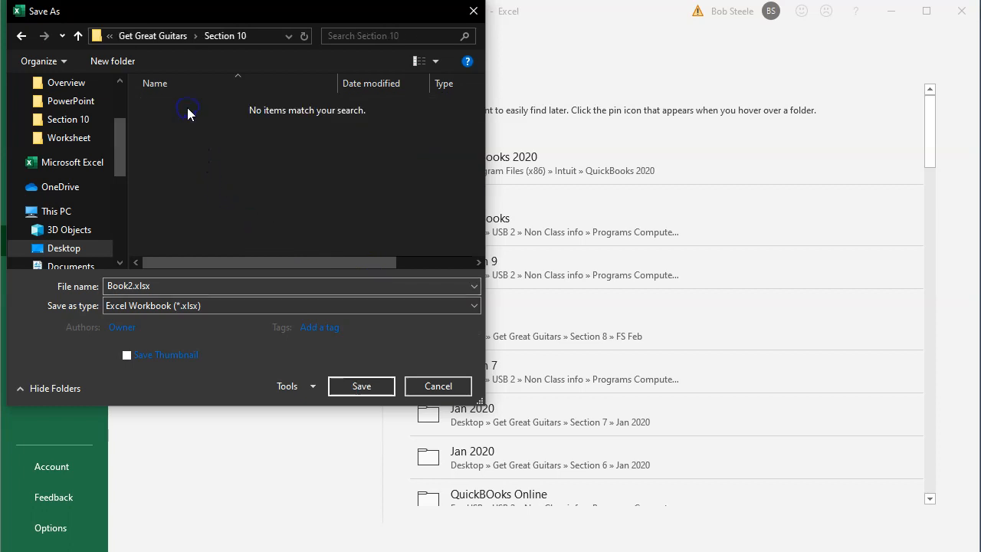
# Save the workbook as FS Feb.xlsx in the Section 10 folder, keeping the macro-free format, and close it
pyautogui.click(124, 290)
pyautogui.click(132, 357)
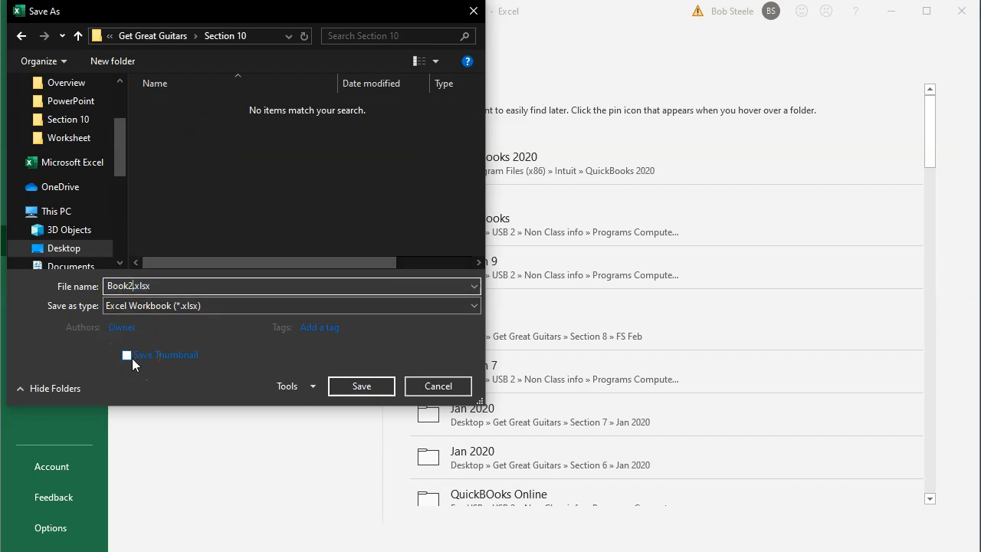
pyautogui.press('BackSpace')
pyautogui.press('BackSpace')
pyautogui.press('BackSpace')
pyautogui.press('BackSpace')
pyautogui.press('BackSpace')
pyautogui.write('FS Feb')
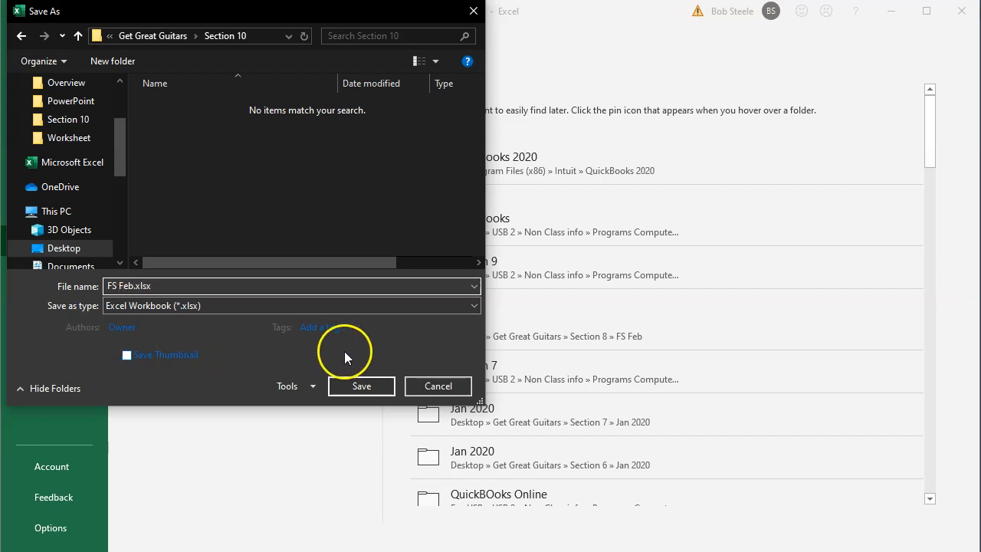
pyautogui.click(362, 385)
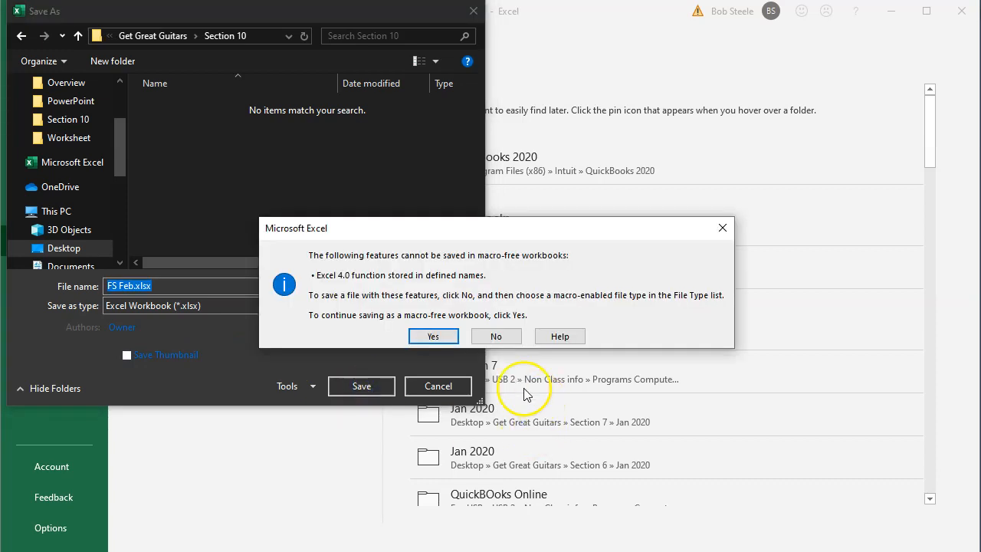
pyautogui.click(433, 336)
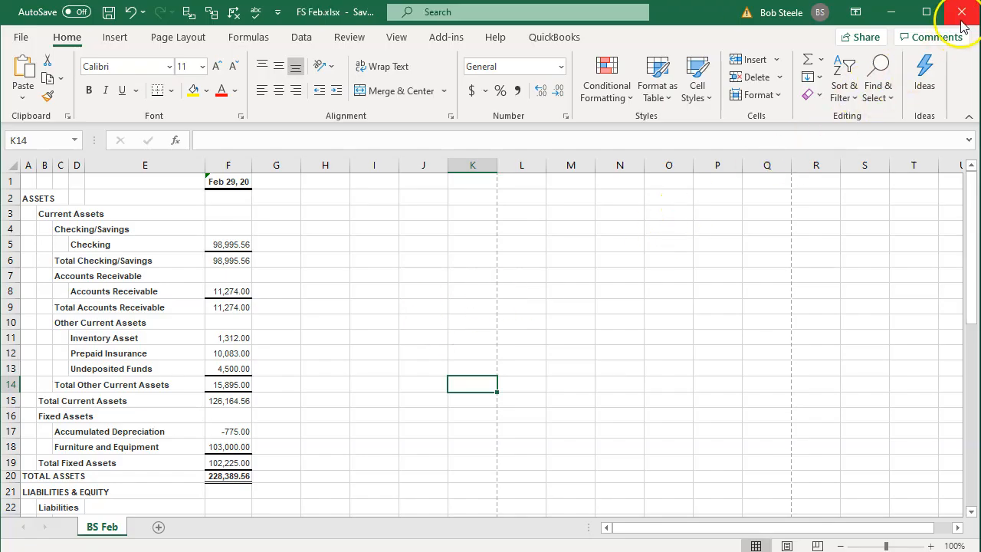
pyautogui.click(960, 12)
pyautogui.click(961, 12)
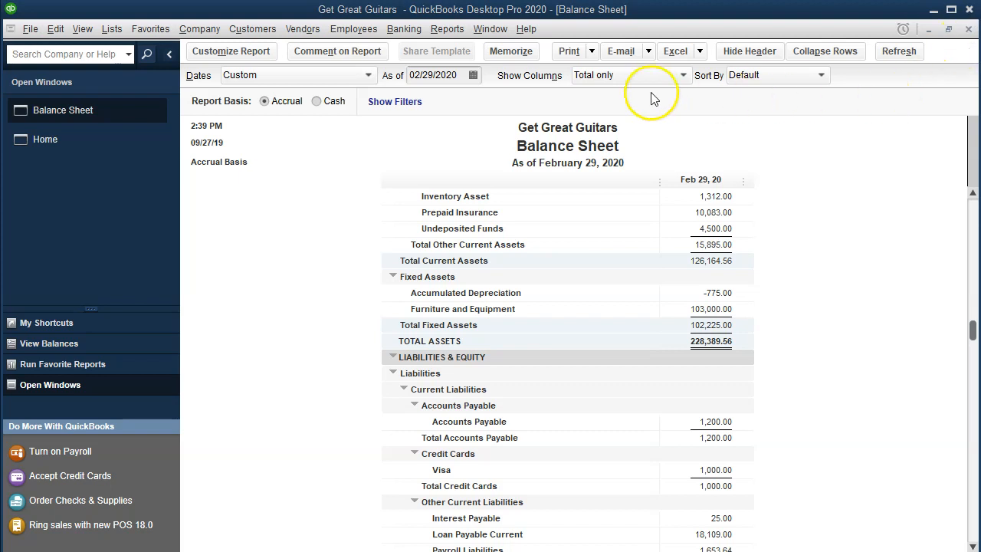
# Print the February 29, 2020 balance sheet report from QuickBooks to the CutePDF Writer printer
pyautogui.click(594, 53)
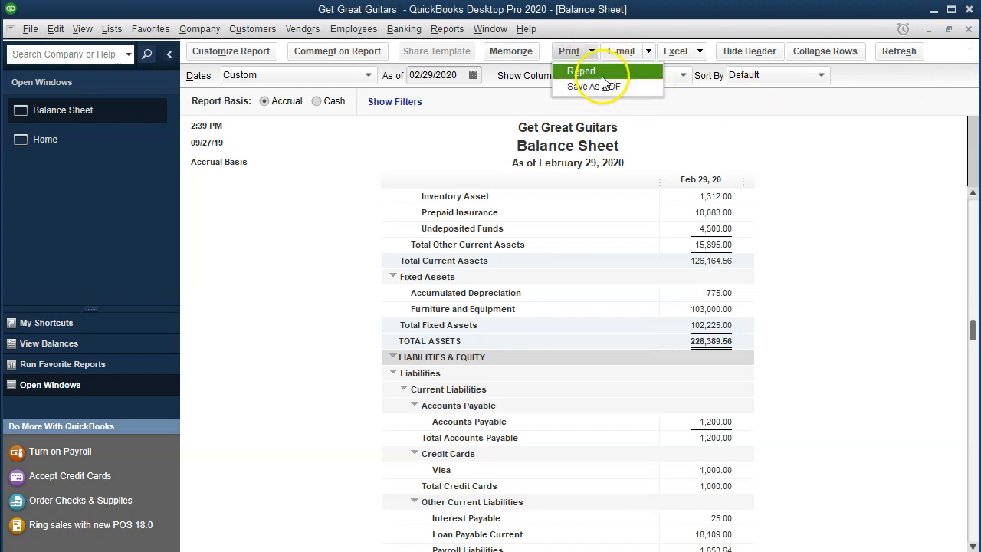
pyautogui.click(583, 71)
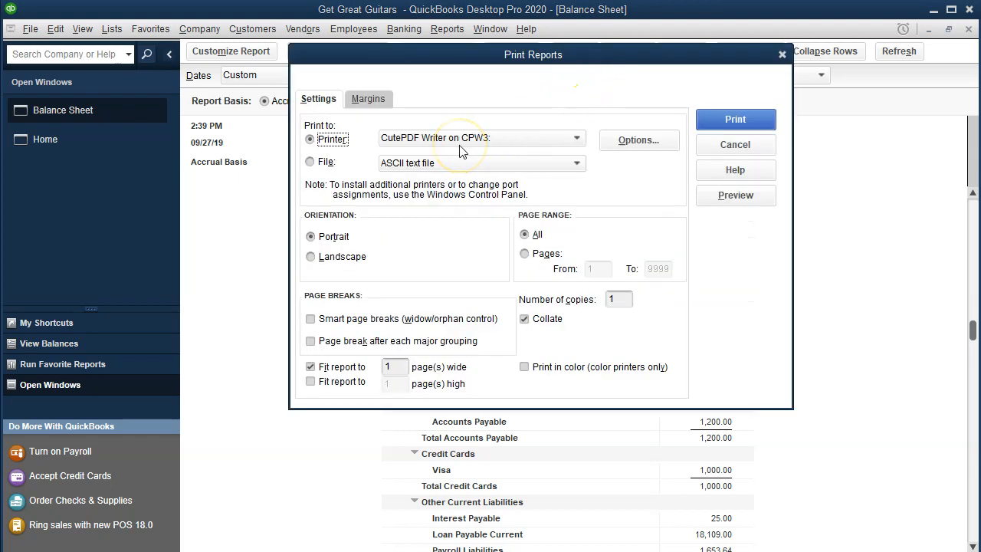
pyautogui.click(713, 122)
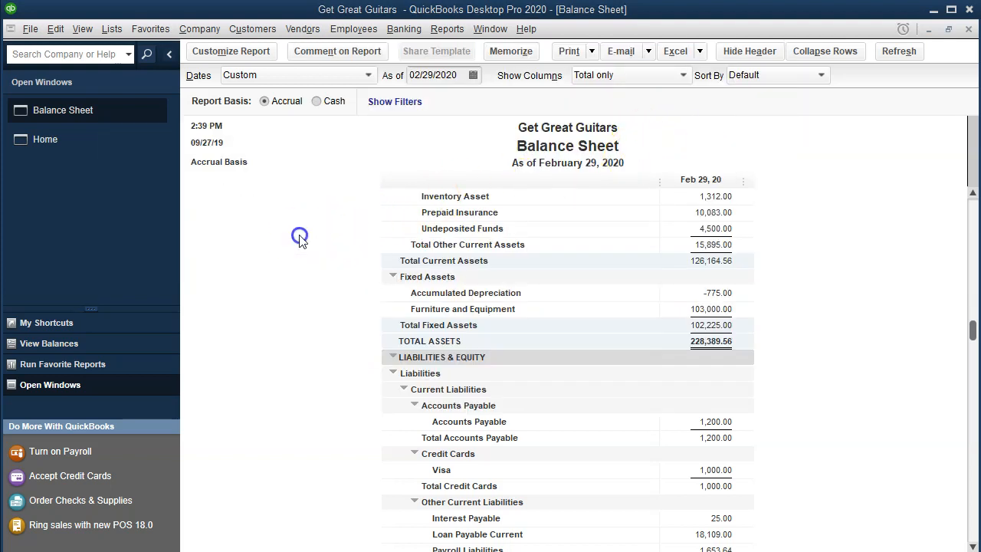
# Choose the Section 10 folder inside Get Great Guitars as the PDF's save location
pyautogui.moveTo(425, 141); pyautogui.dragTo(501, 196)
pyautogui.click(606, 215)
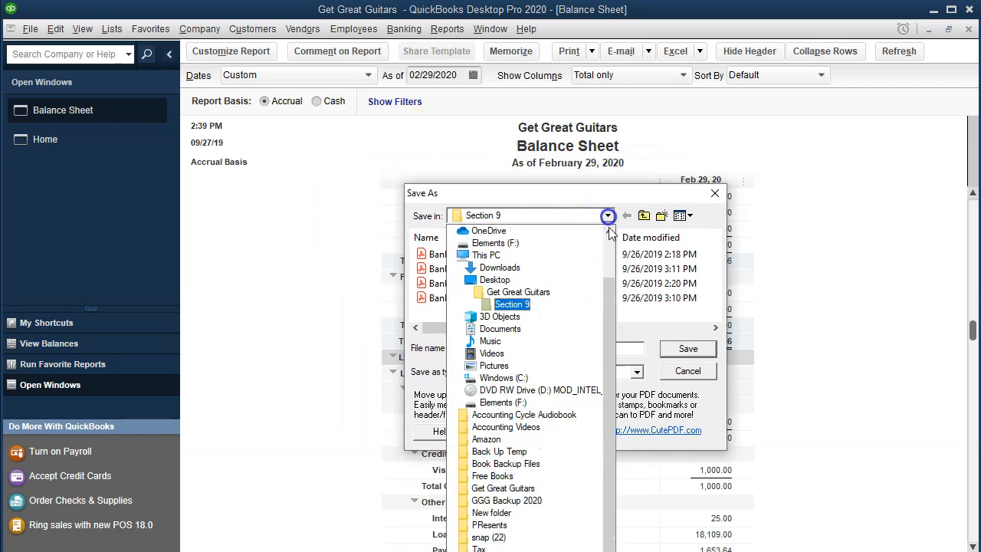
pyautogui.click(526, 294)
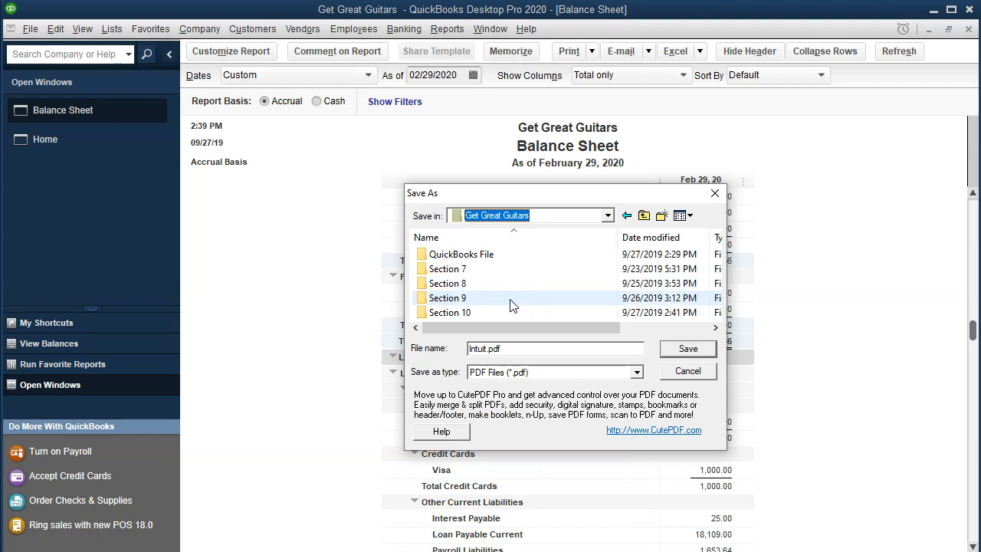
pyautogui.doubleClick(490, 314)
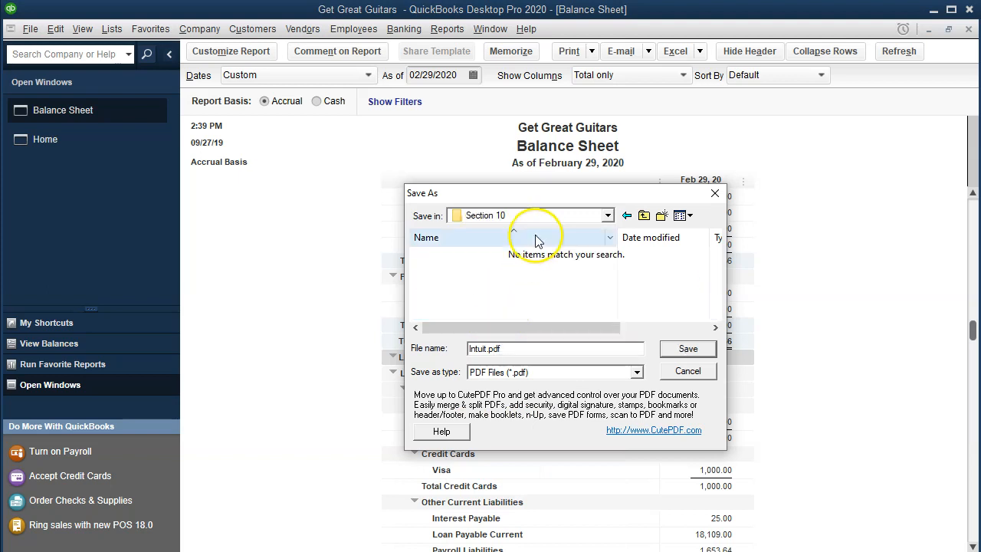
# Name the balance sheet PDF Balance Seet Febt.pdf and save it
pyautogui.click(498, 349)
pyautogui.press('Left')
pyautogui.press('Left')
pyautogui.press('Left')
pyautogui.press('Left')
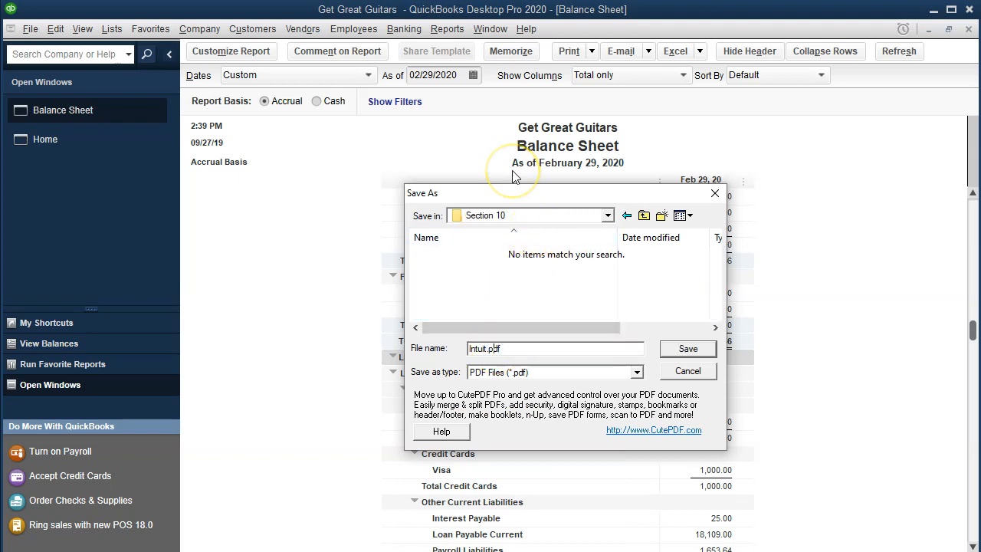
pyautogui.press('BackSpace')
pyautogui.press('BackSpace')
pyautogui.press('BackSpace')
pyautogui.press('BackSpace')
pyautogui.press('BackSpace')
pyautogui.press('BackSpace')
pyautogui.write('Balance Seet Feb')
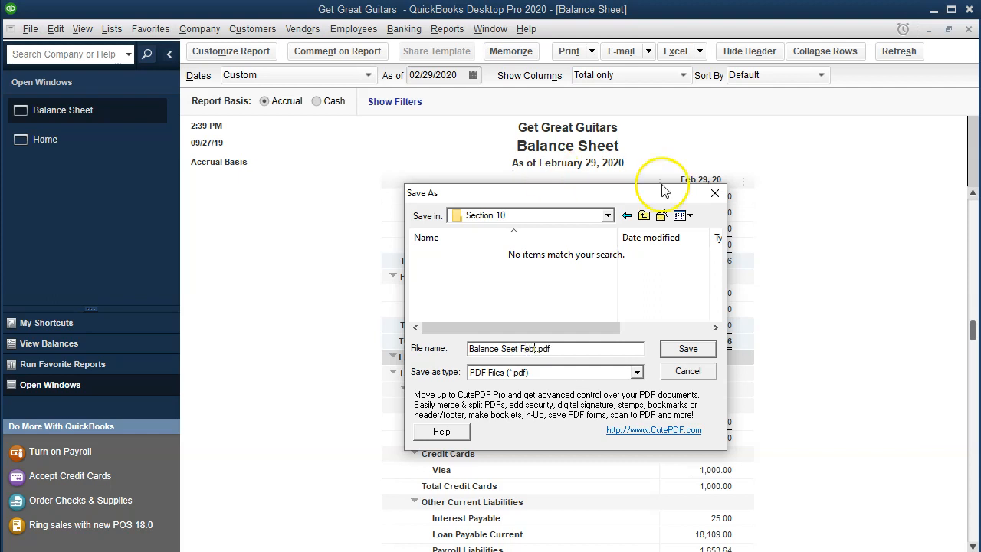
pyautogui.click(688, 348)
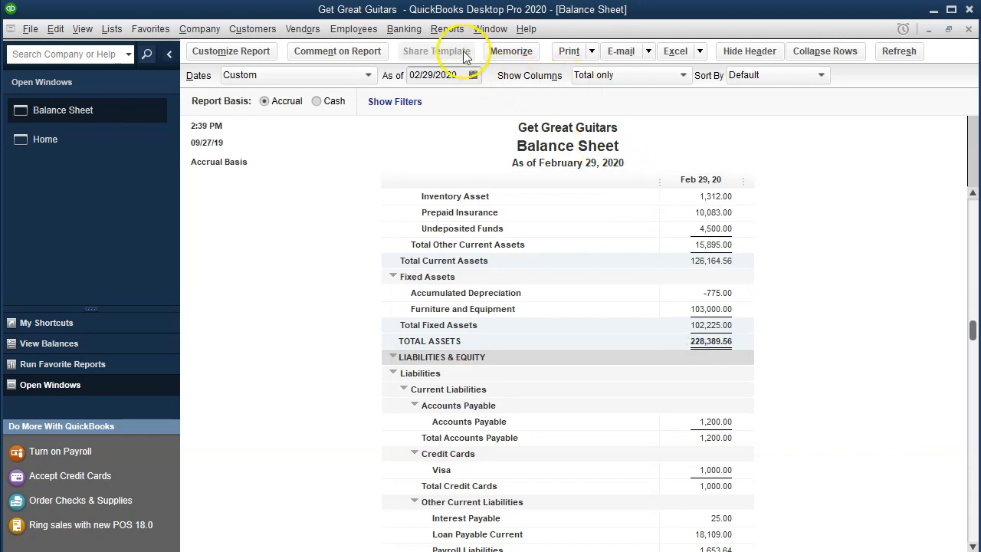
# Open the Profit & Loss Standard report from the company and financial reports
pyautogui.click(449, 29)
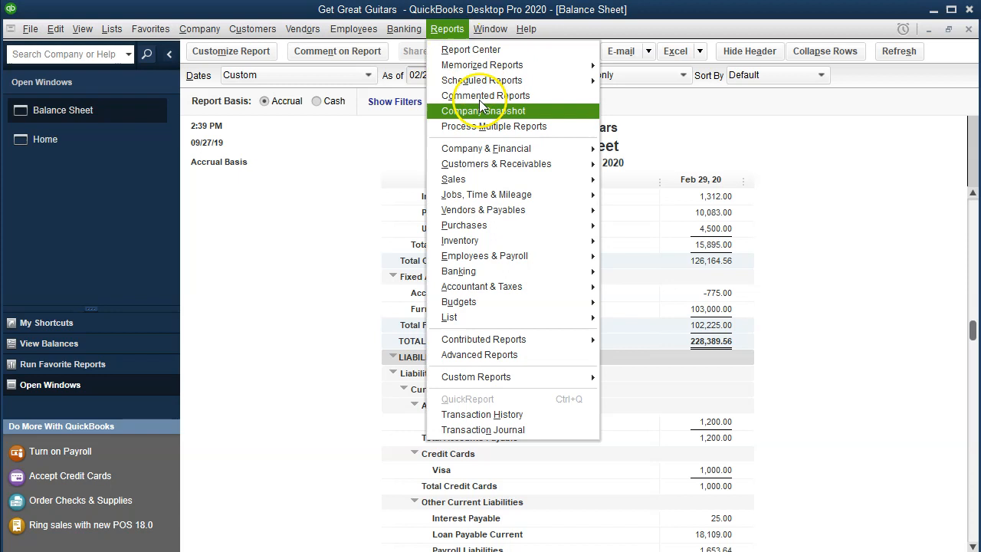
pyautogui.moveTo(521, 149)
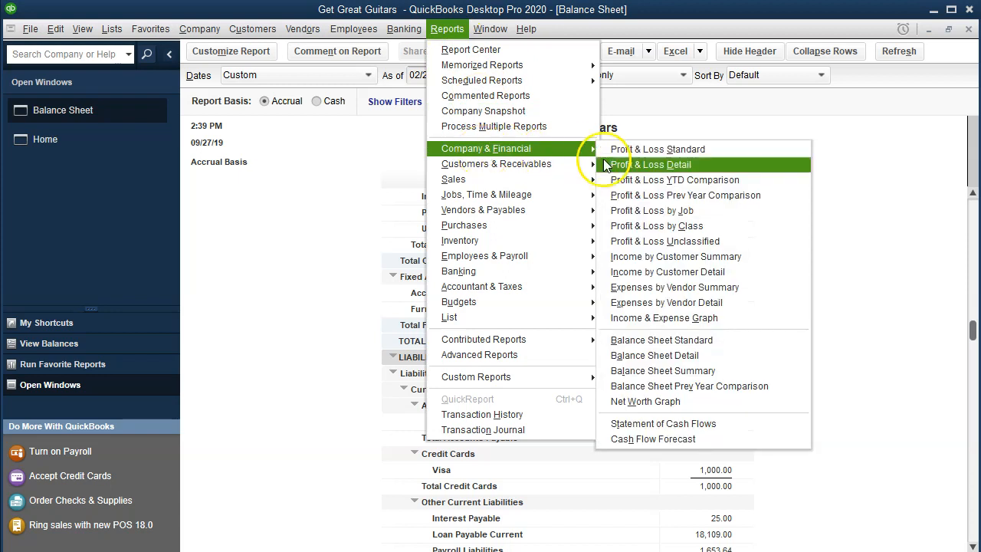
pyautogui.click(726, 149)
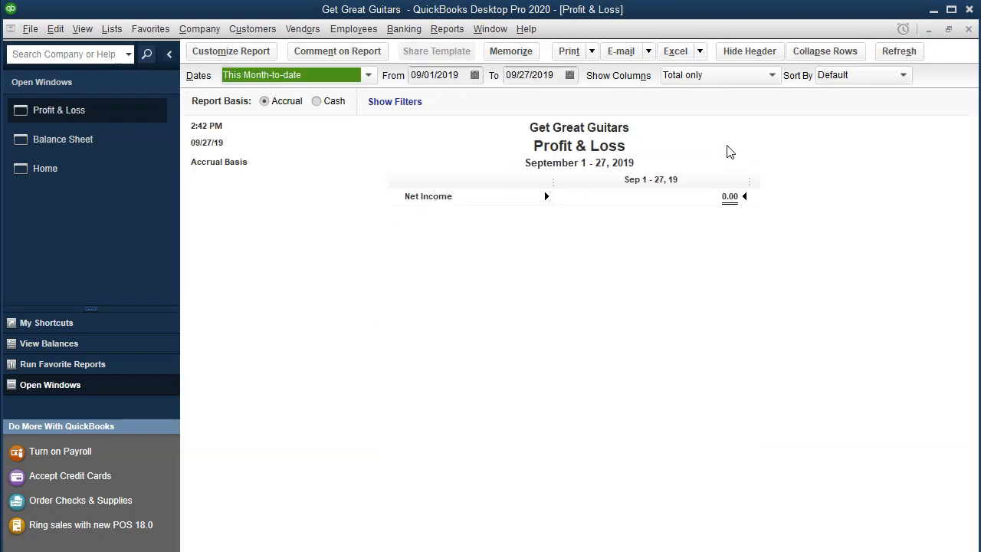
# Set the Profit & Loss report's date range from 02/01/2020 to 02/29/2020
pyautogui.press('Tab')
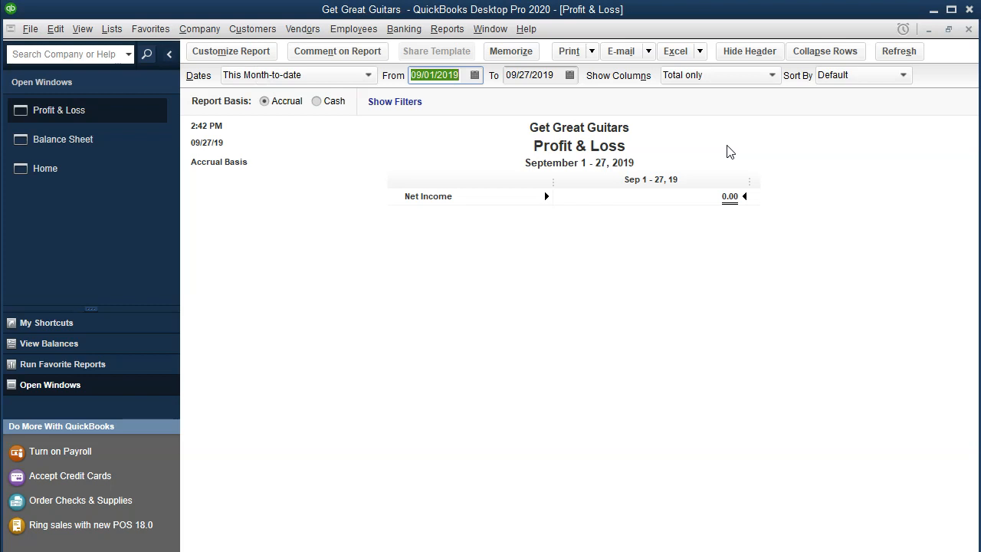
pyautogui.write('0')
pyautogui.write('2/01/2020')
pyautogui.press('Tab')
pyautogui.write('0')
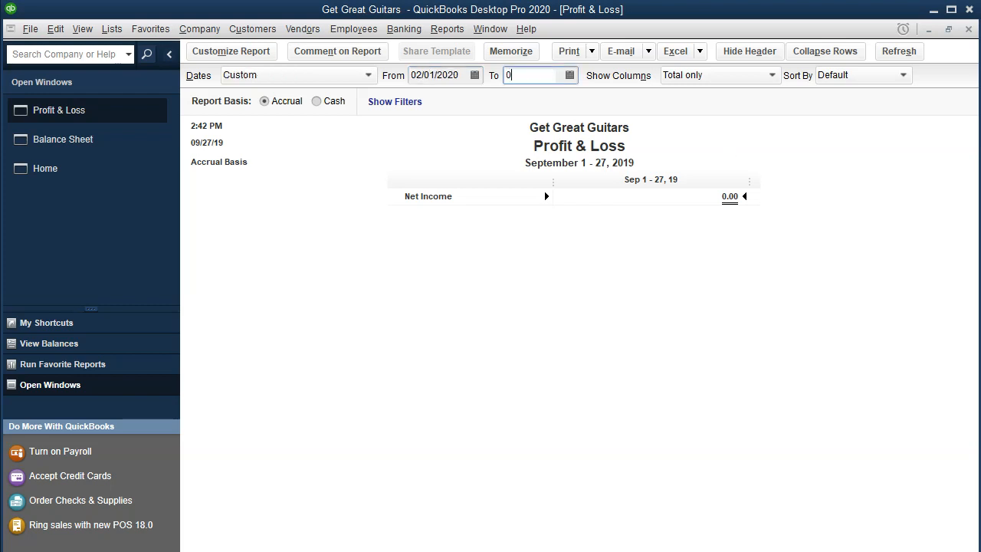
pyautogui.write('2/29/2020')
pyautogui.press('Tab')
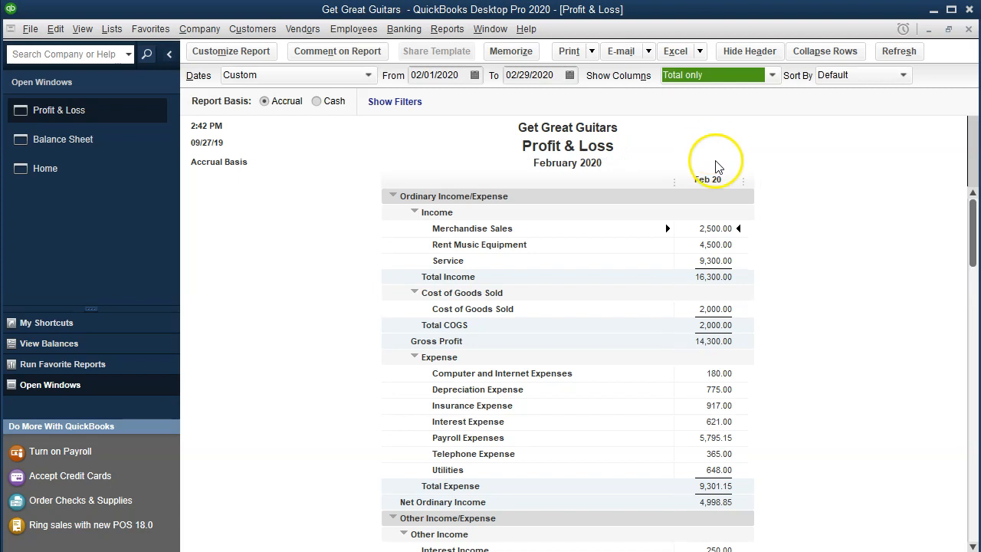
# Review the Profit & Loss report and set its Excel export to create a new worksheet in an existing workbook
pyautogui.scroll(-1, 771, 289)
pyautogui.scroll(-1, 771, 290)
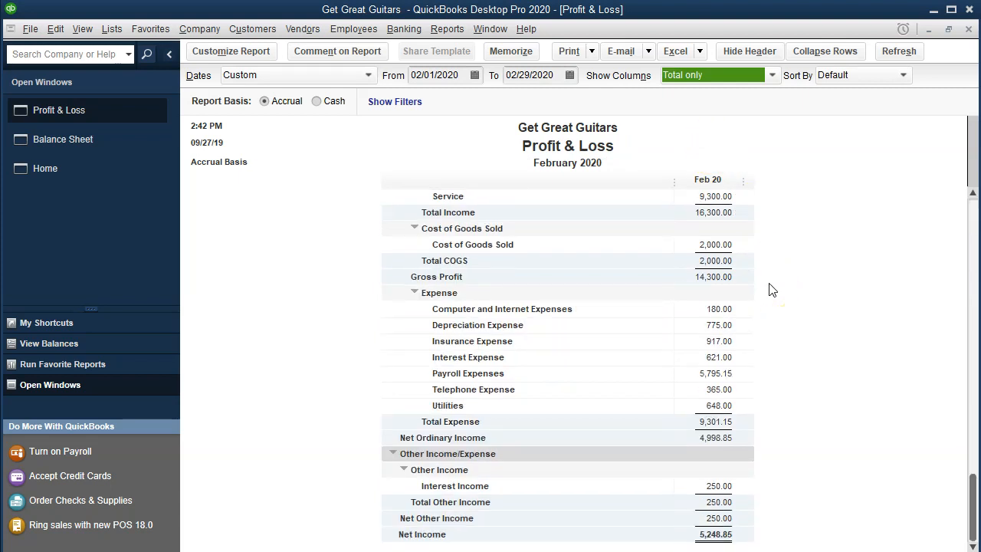
pyautogui.scroll(1, 772, 289)
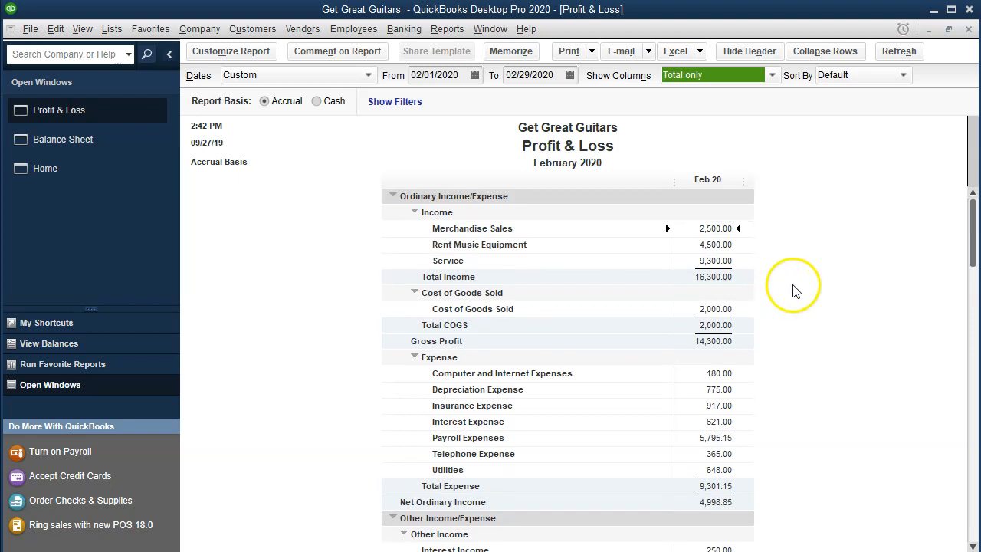
pyautogui.click(706, 53)
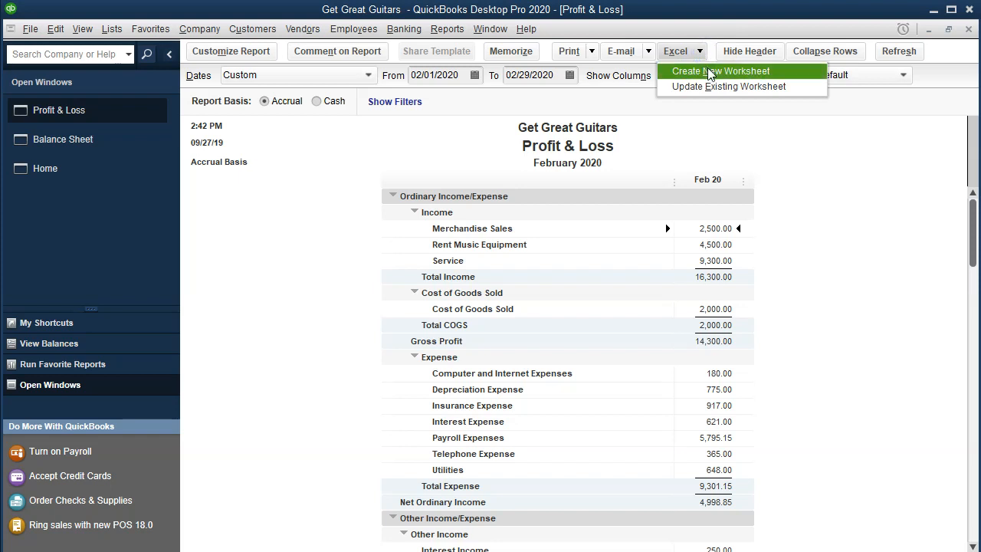
pyautogui.click(709, 71)
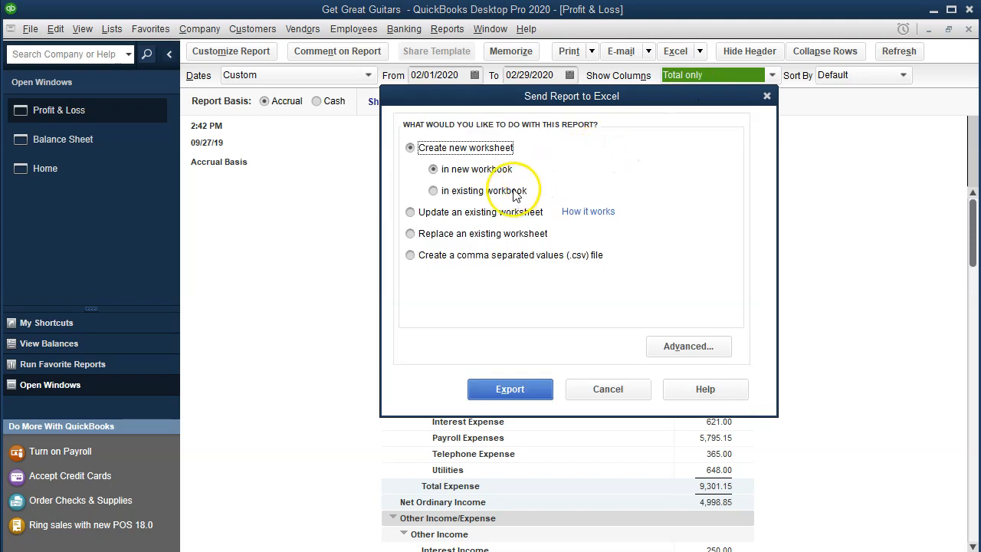
pyautogui.click(513, 193)
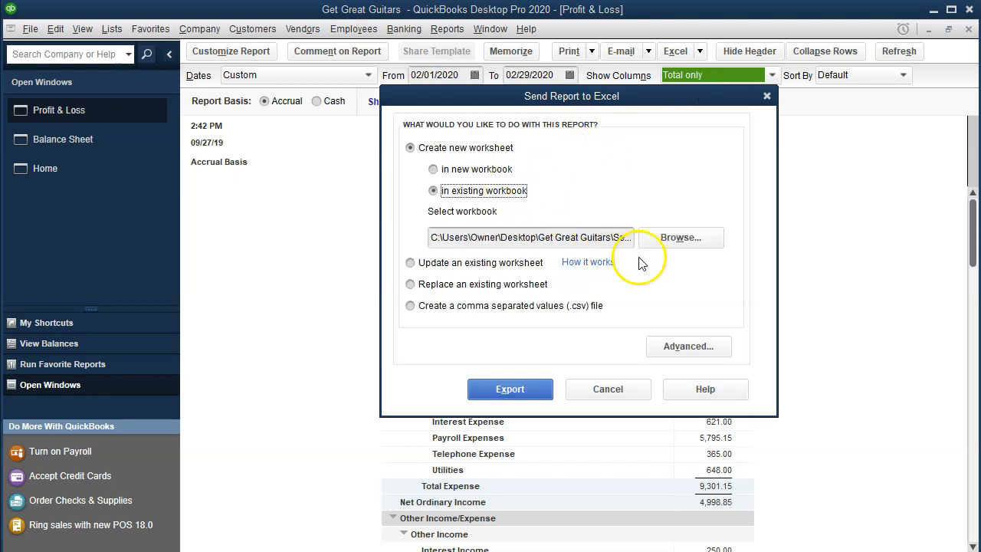
# Select FS Feb.xlsx in the Get Great Guitars Section 10 folder as the target workbook and export the Profit & Loss report
pyautogui.click(674, 240)
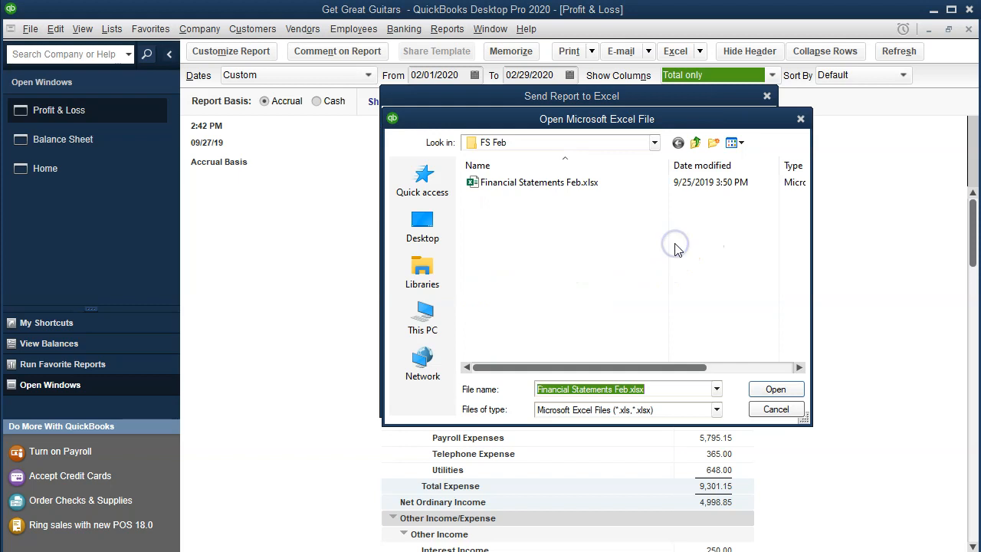
pyautogui.click(654, 142)
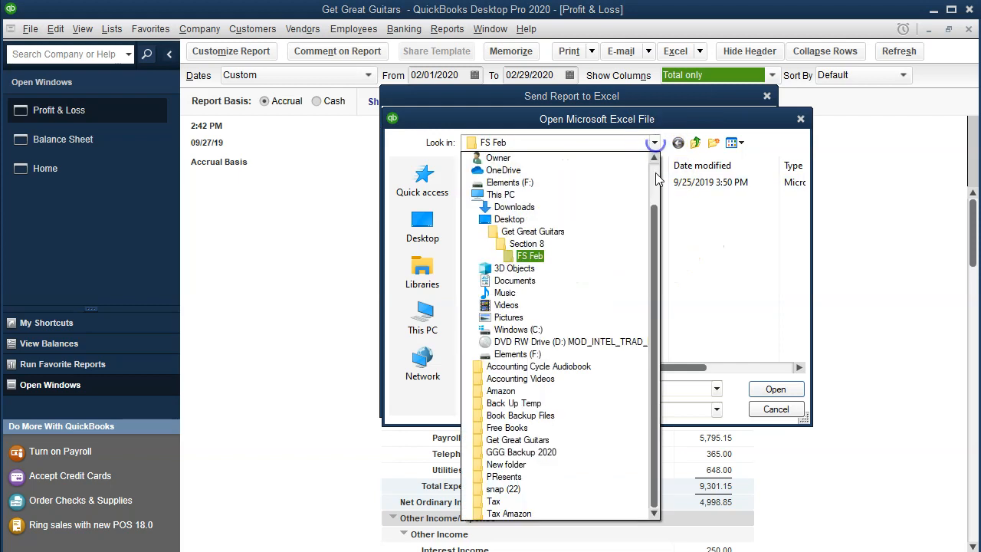
pyautogui.scroll(1, 655, 178)
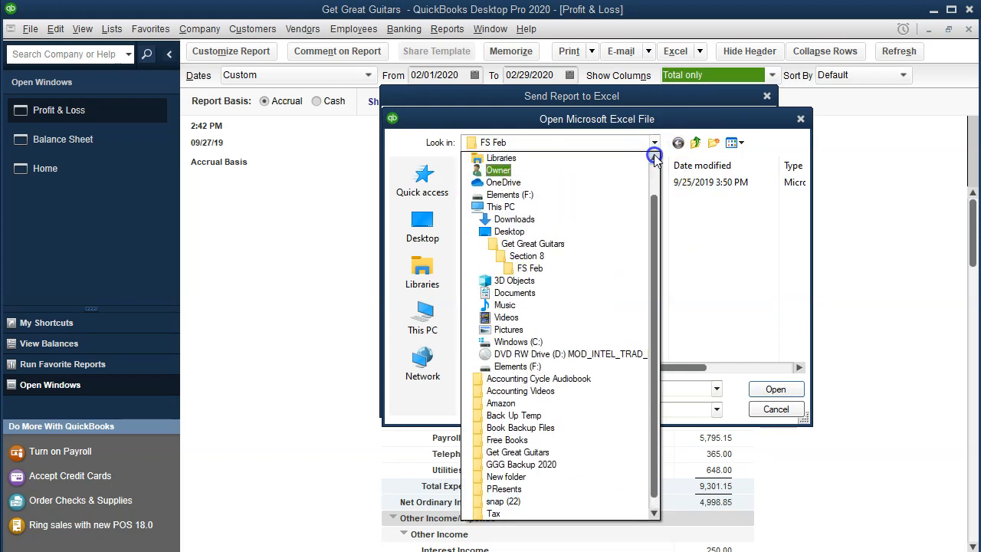
pyautogui.click(576, 244)
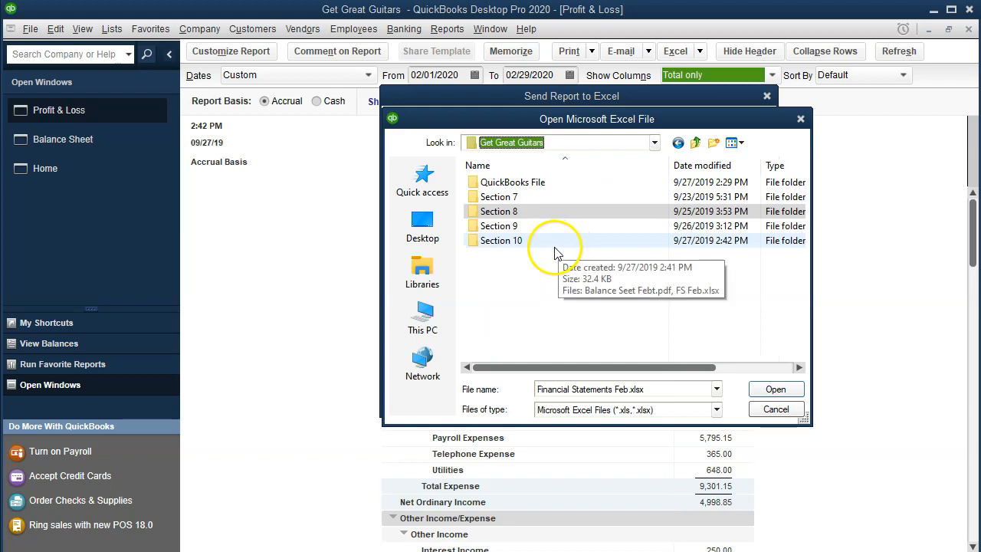
pyautogui.doubleClick(571, 241)
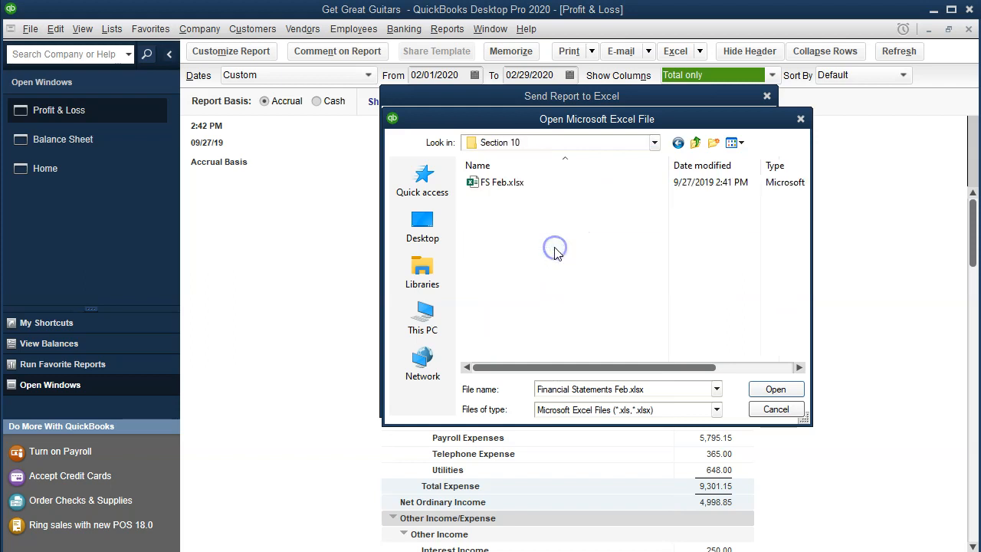
pyautogui.doubleClick(481, 192)
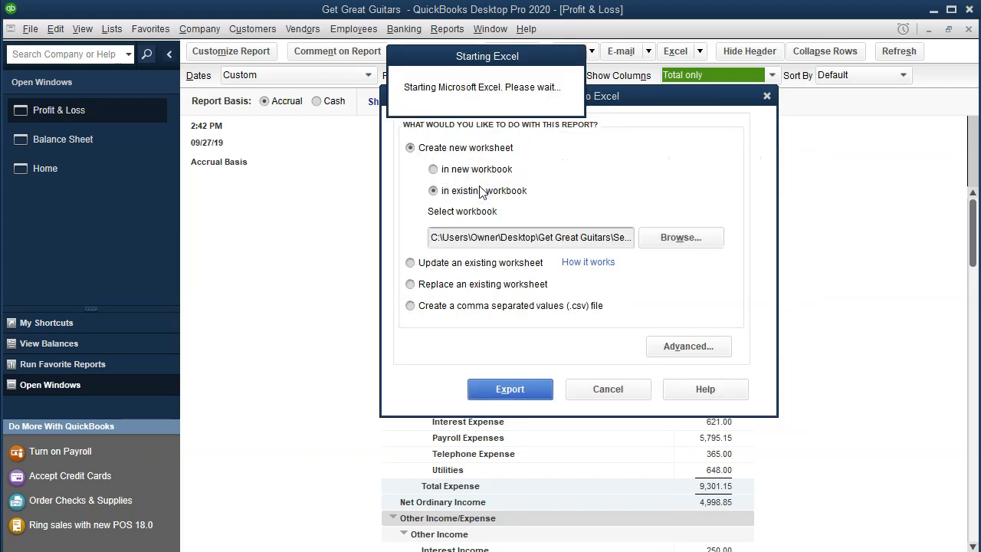
pyautogui.click(510, 388)
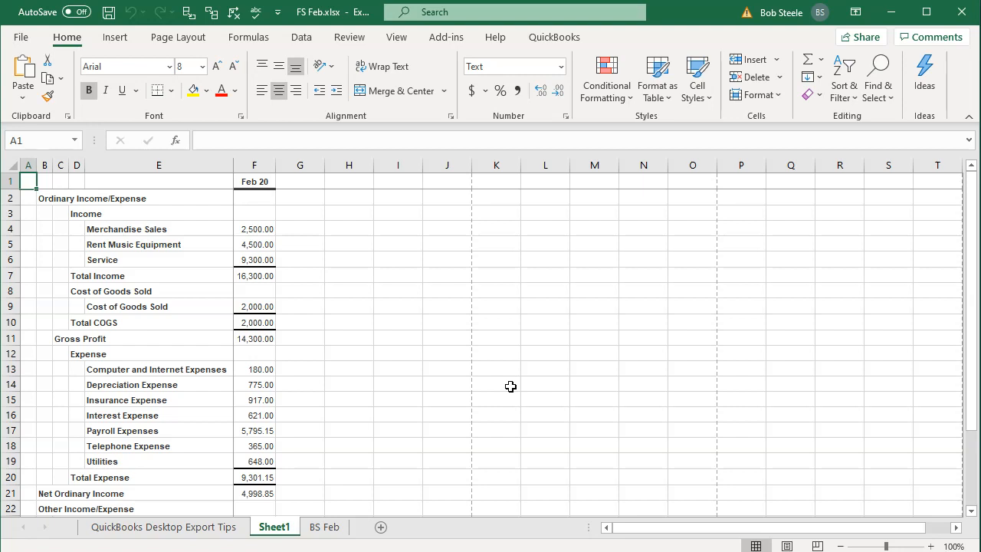
# Delete the QuickBooks Desktop Export Tips sheet from FS Feb.xlsx and move Sheet1 after the BS Feb sheet
pyautogui.click(311, 430)
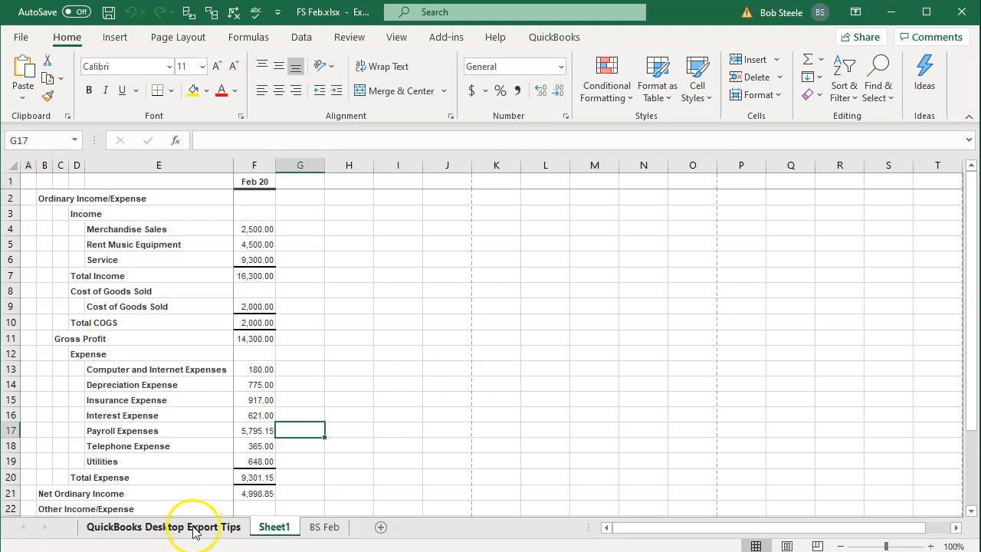
pyautogui.click(194, 529)
pyautogui.rightClick(197, 527)
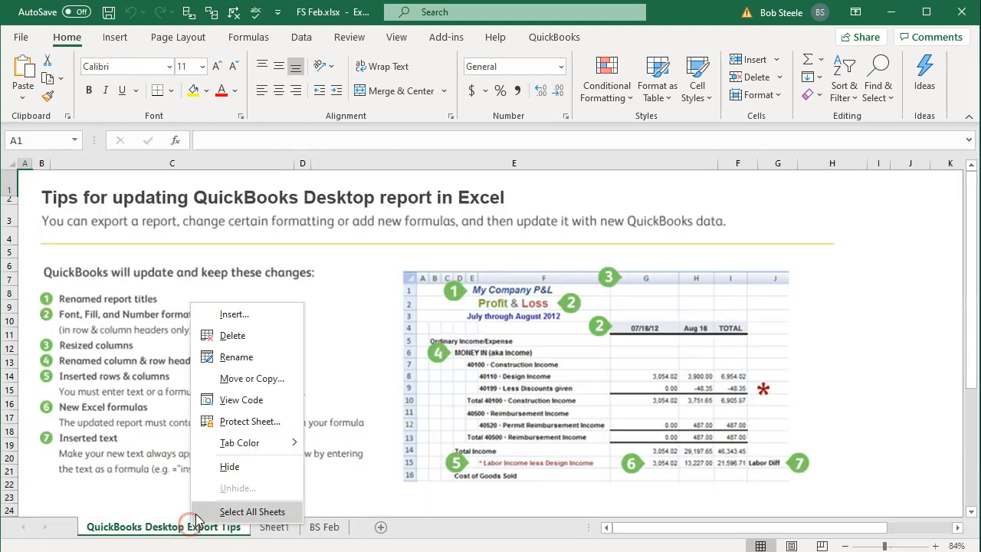
pyautogui.click(231, 336)
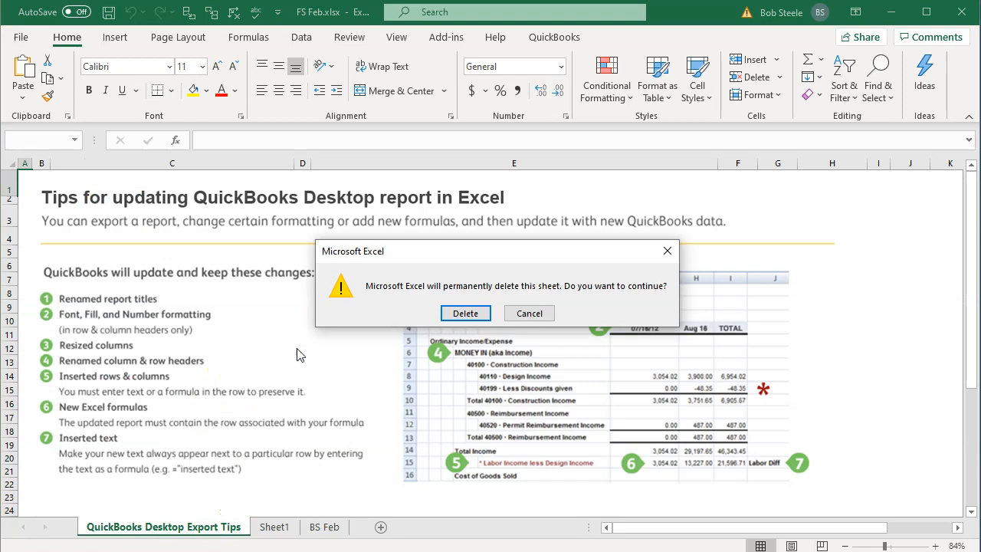
pyautogui.click(464, 314)
pyautogui.moveTo(117, 528); pyautogui.dragTo(181, 528)
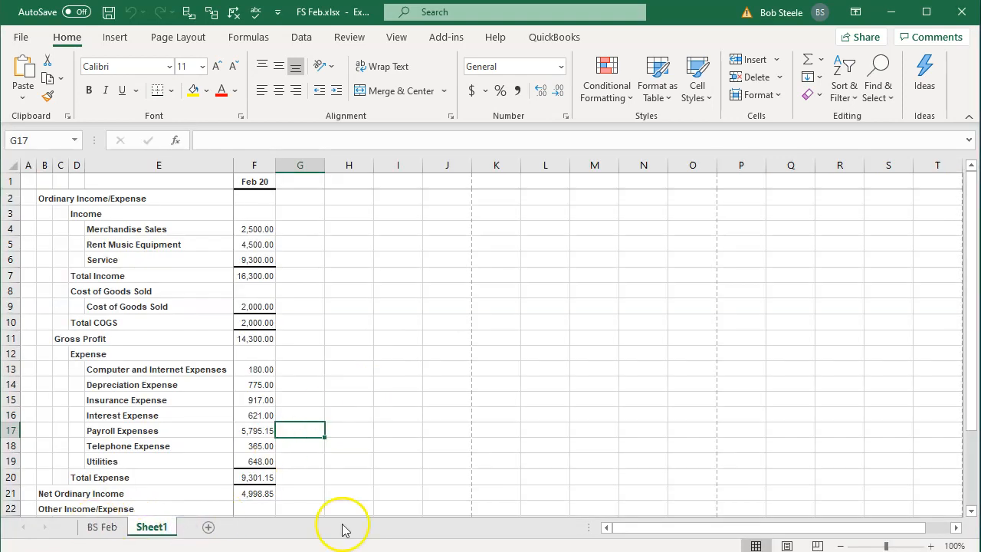
# Show the Profit & Loss sheet in Page Layout view, accepting the unfreezing of its panes, and remove the window split
pyautogui.click(785, 545)
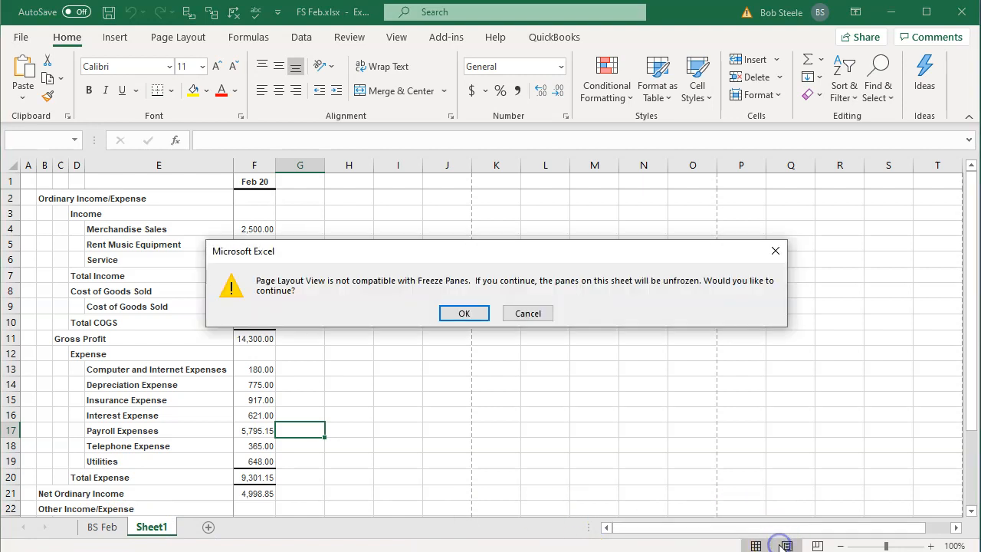
pyautogui.click(462, 314)
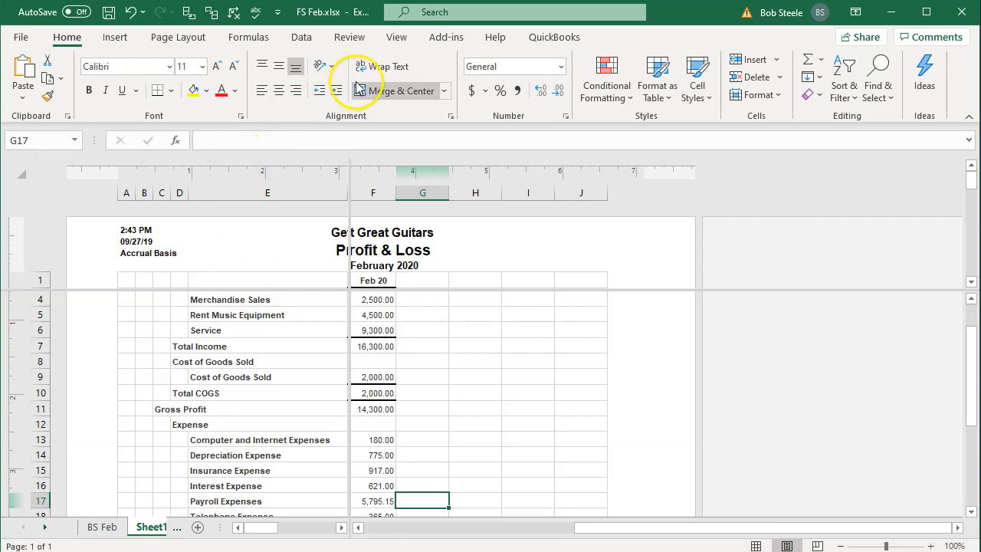
pyautogui.click(396, 42)
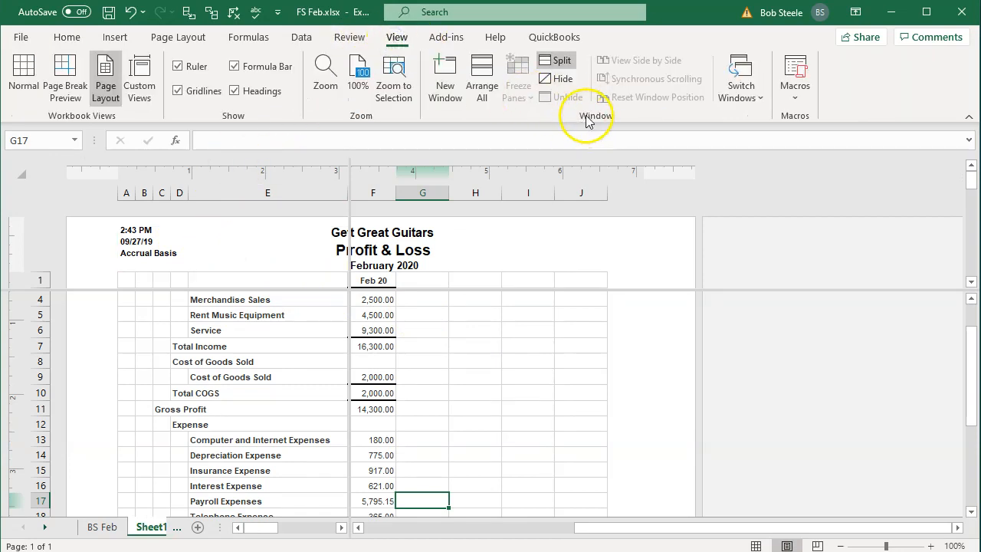
pyautogui.click(557, 60)
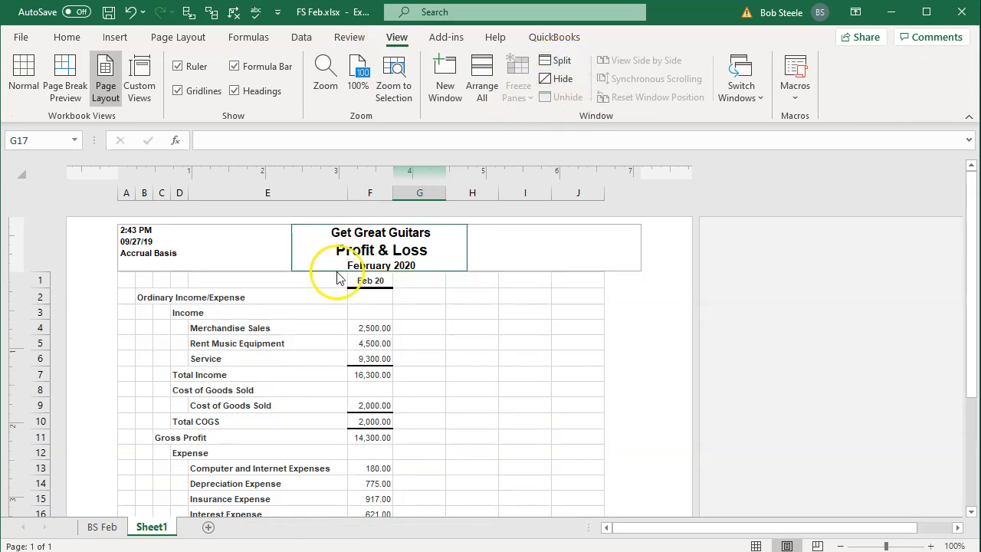
# Clear the time, date and accrual basis text from the left header section and rename Sheet1 as P&L Feb
pyautogui.click(139, 247)
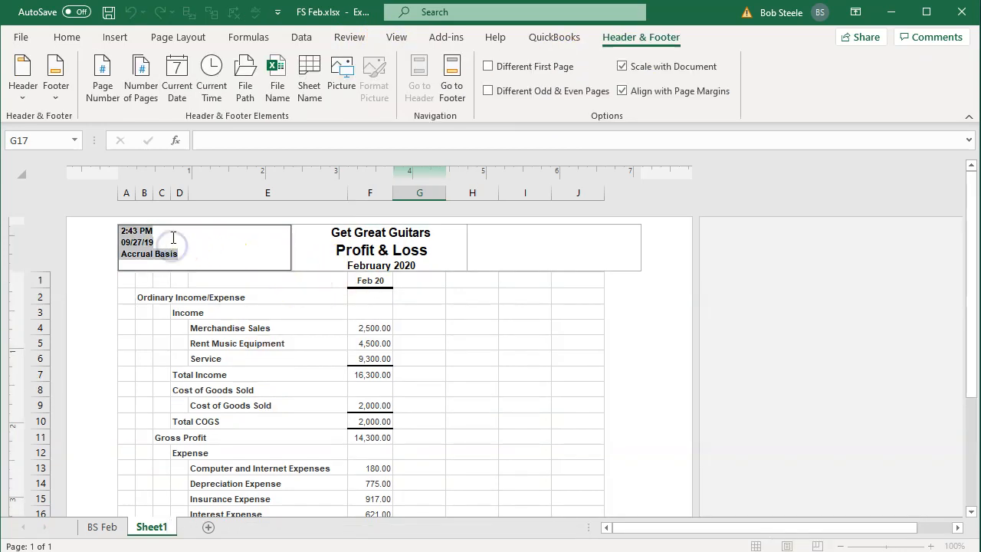
pyautogui.press('Delete')
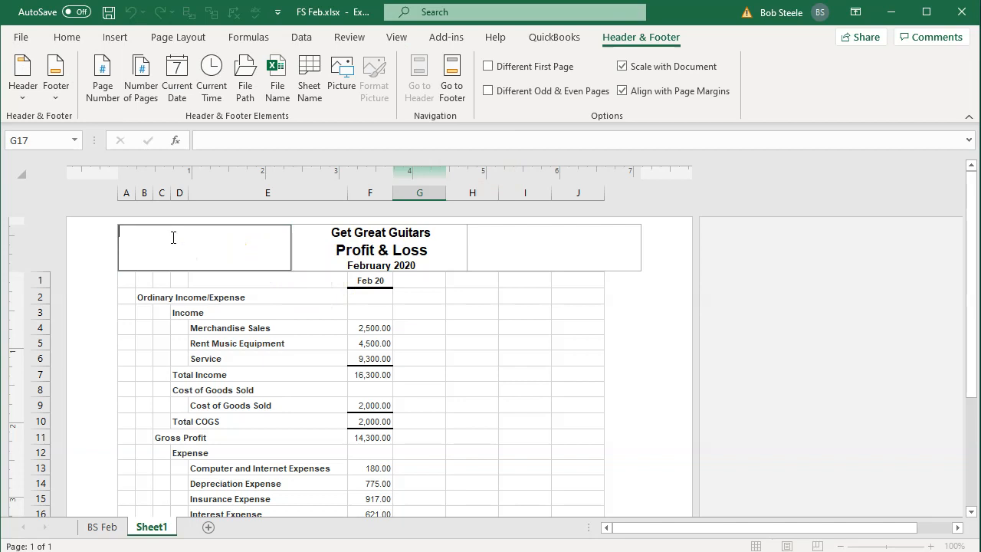
pyautogui.click(153, 527)
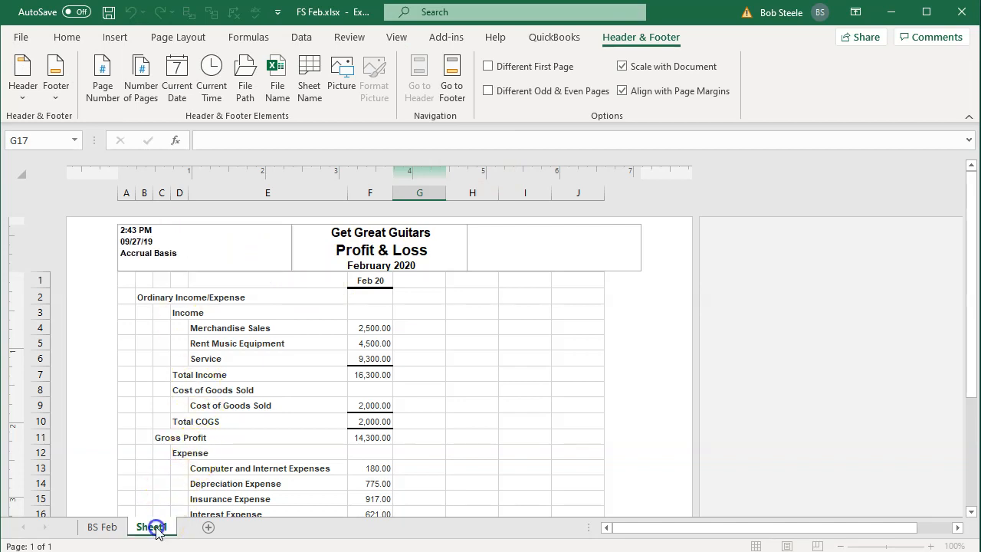
pyautogui.write('P')
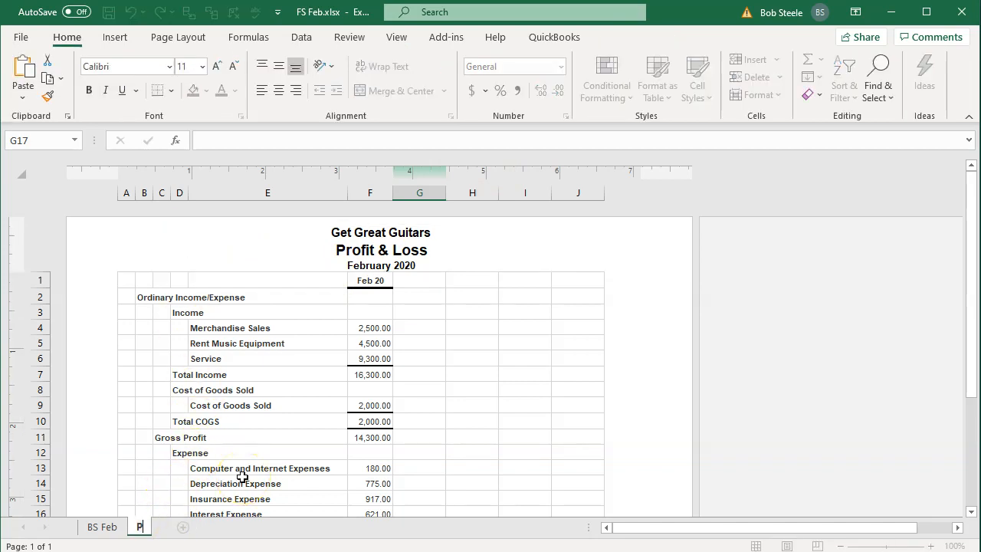
pyautogui.write('&L Feb')
pyautogui.click(243, 478)
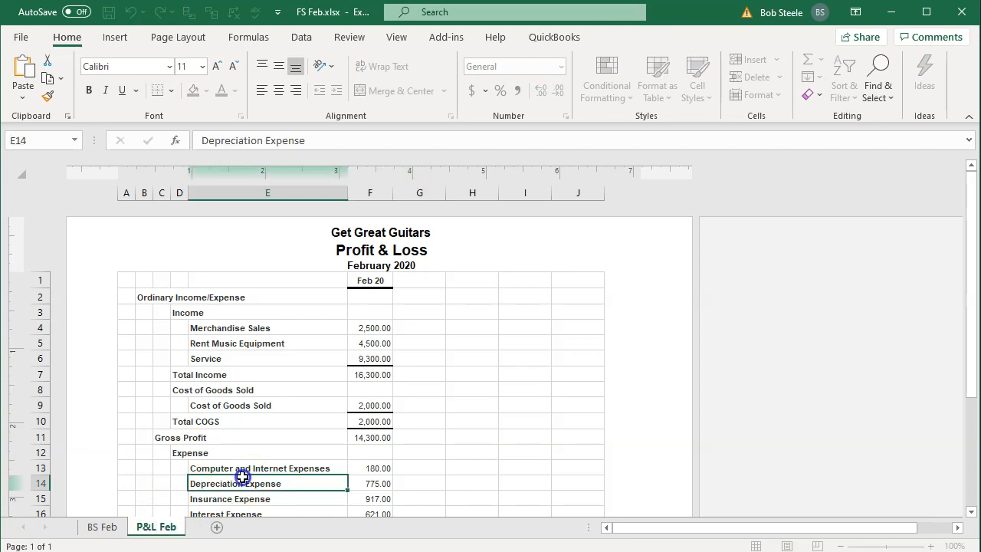
# Return the P&L Feb sheet to Normal view and close FS Feb.xlsx, saving its changes
pyautogui.click(755, 545)
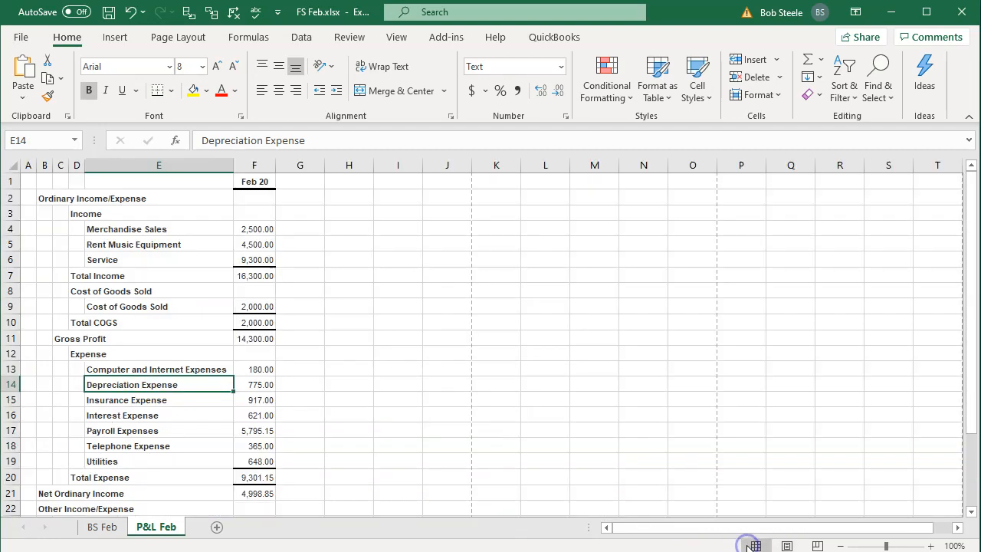
pyautogui.click(960, 11)
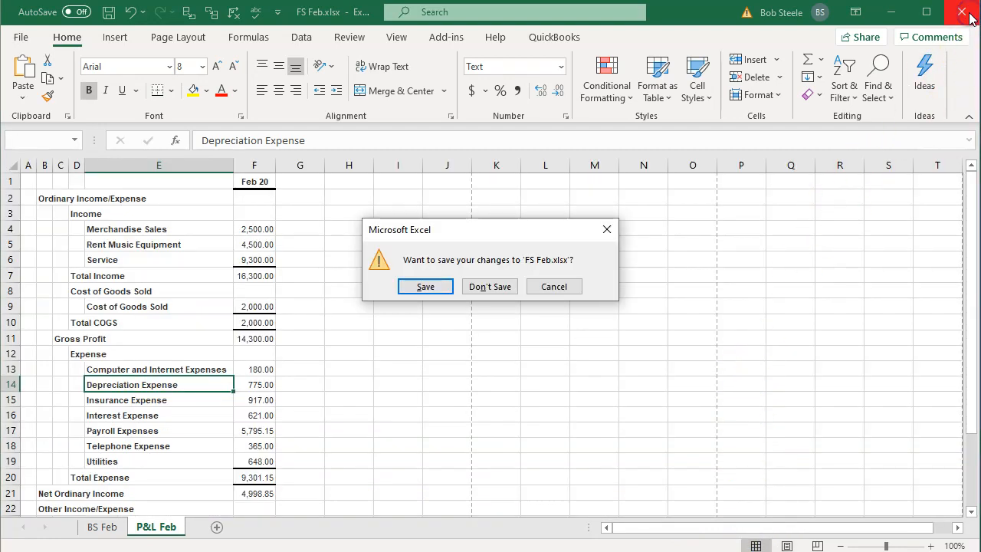
pyautogui.click(443, 290)
pyautogui.click(432, 337)
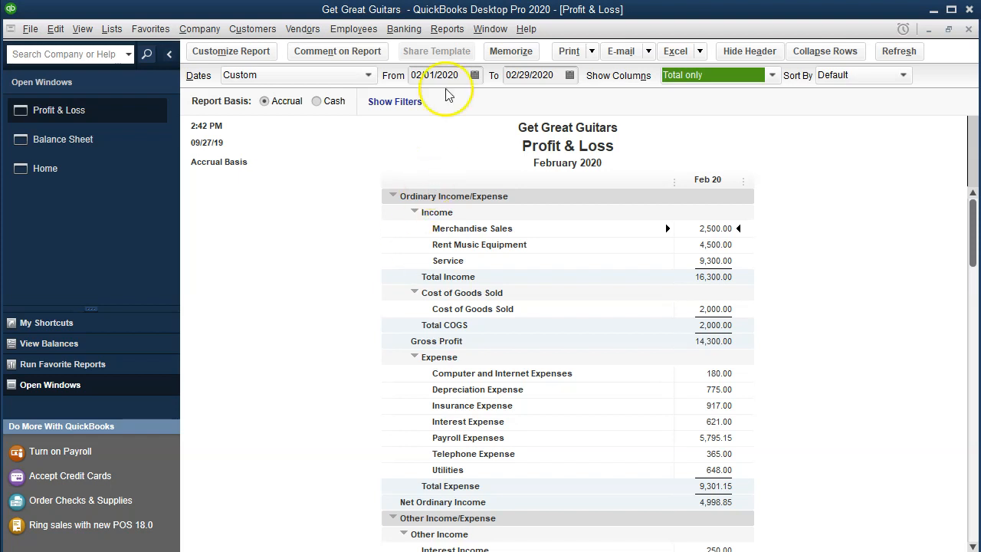
# In QuickBooks, open the Journal report from the accountant and taxes reports and dismiss the notice about collapsing transactions
pyautogui.click(463, 31)
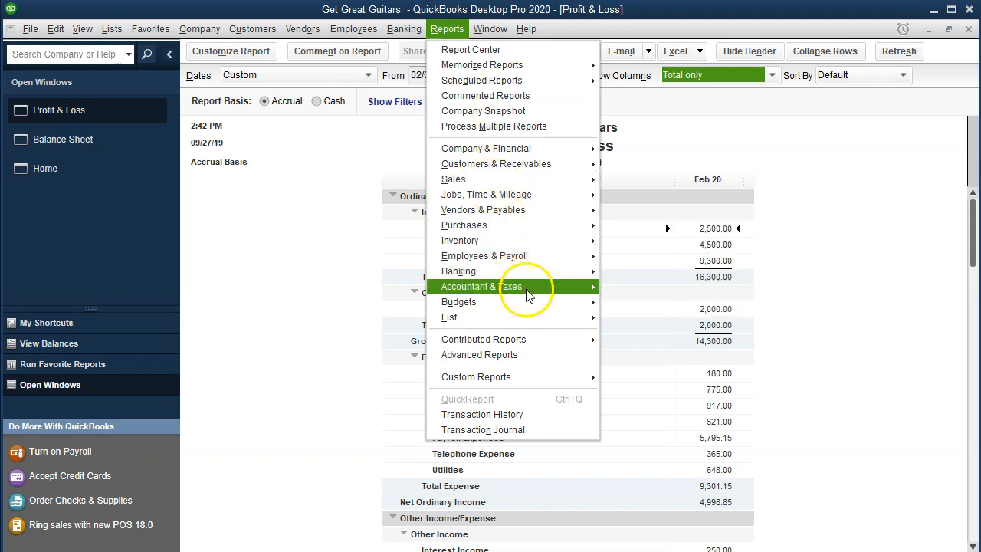
pyautogui.moveTo(536, 289)
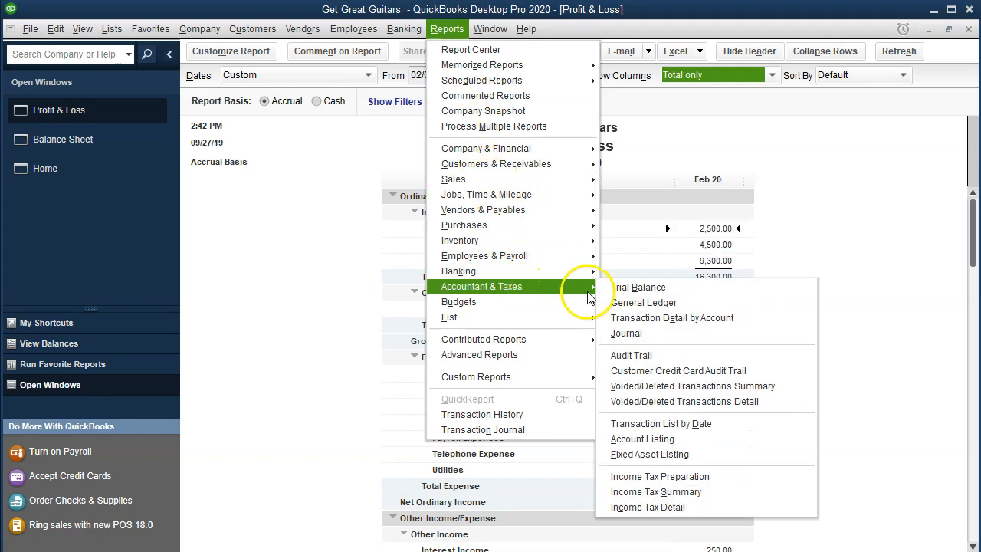
pyautogui.click(694, 332)
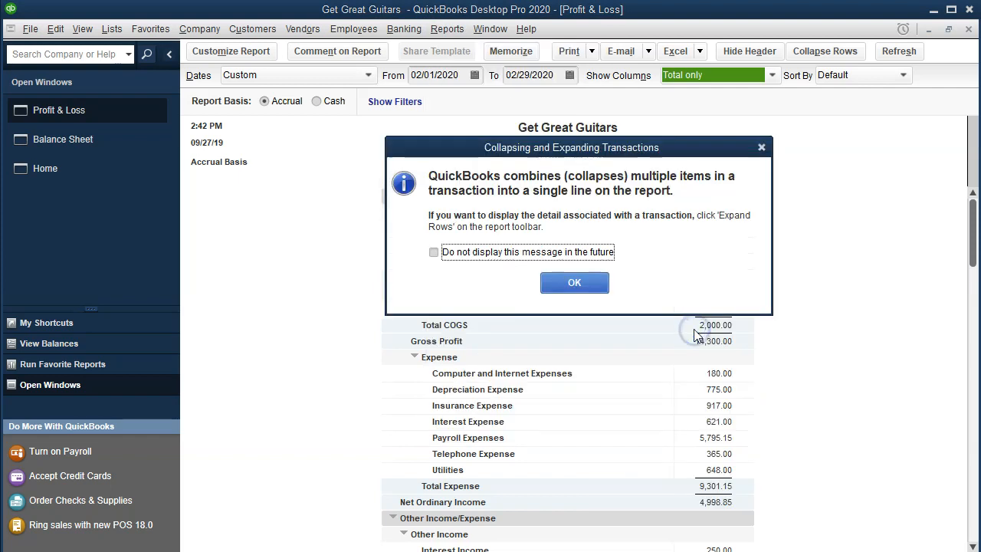
pyautogui.click(573, 284)
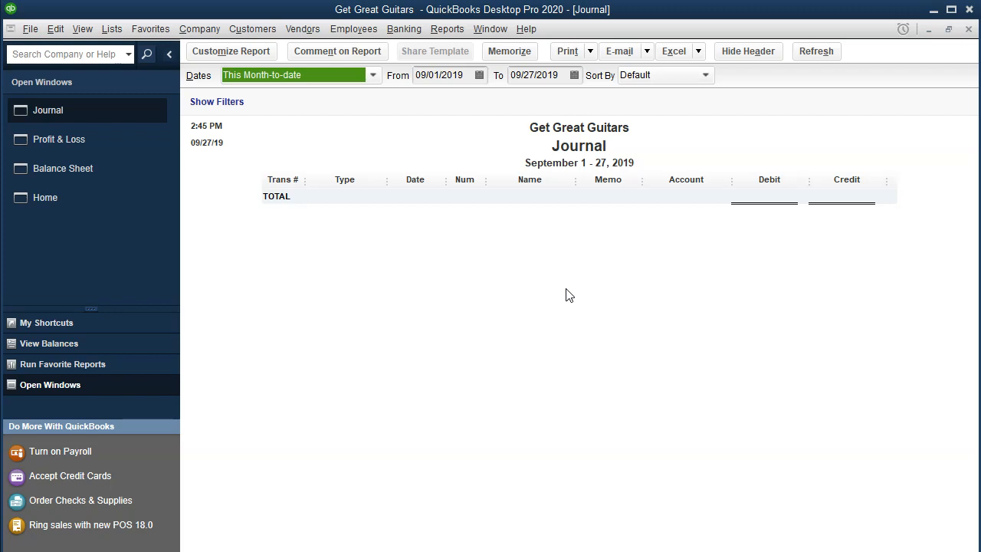
# Set the Journal report's date range from 02/28/2020 to 02/29/2020
pyautogui.press('Tab')
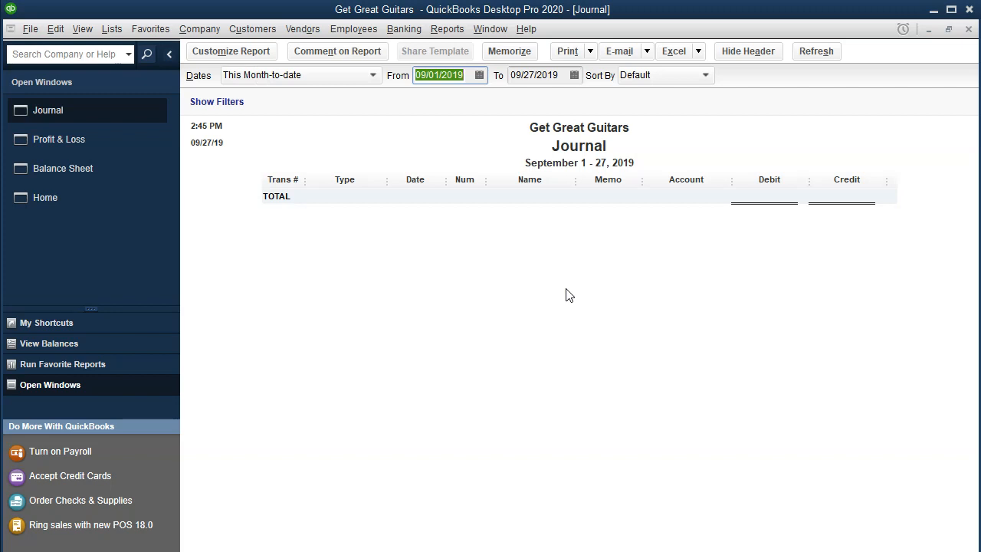
pyautogui.write('0228')
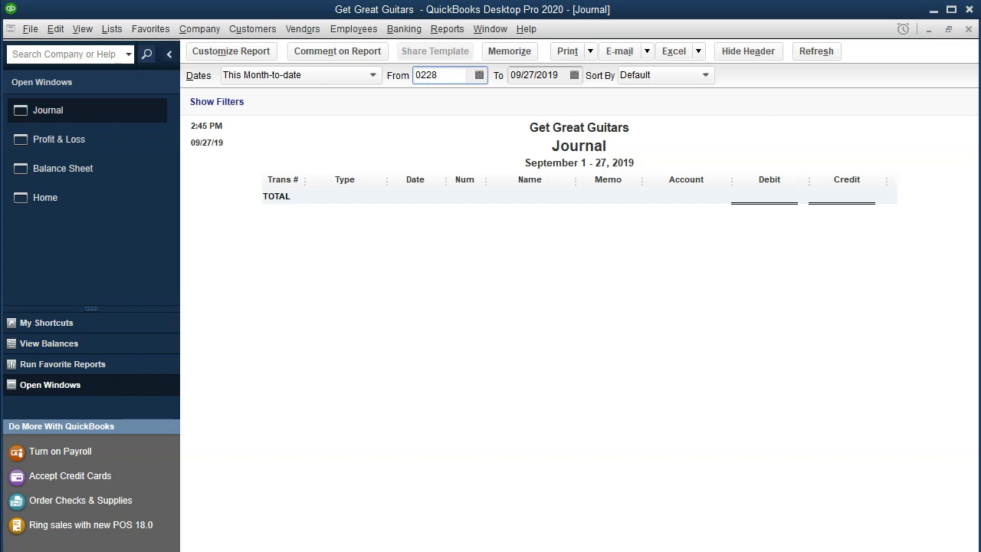
pyautogui.press('Tab')
pyautogui.write('0229')
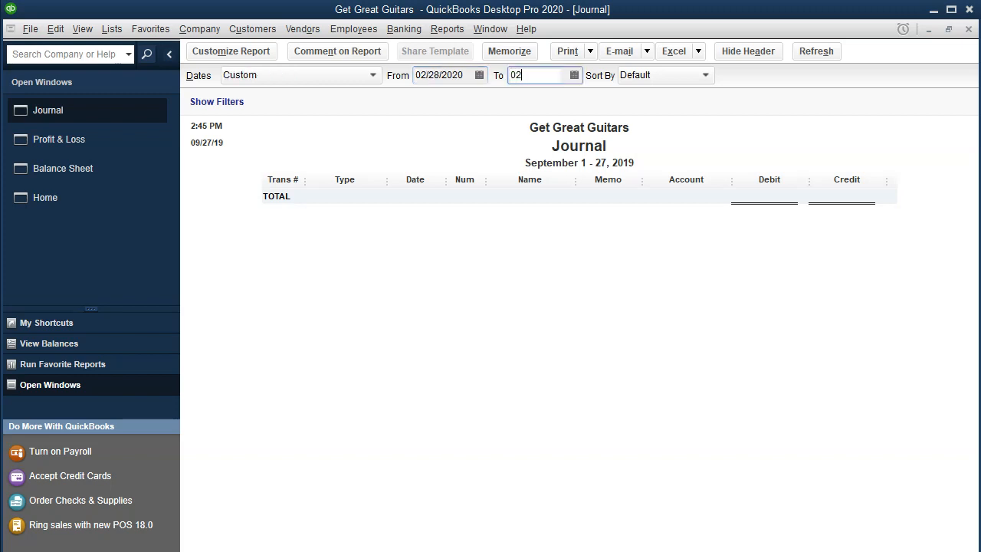
pyautogui.press('Tab')
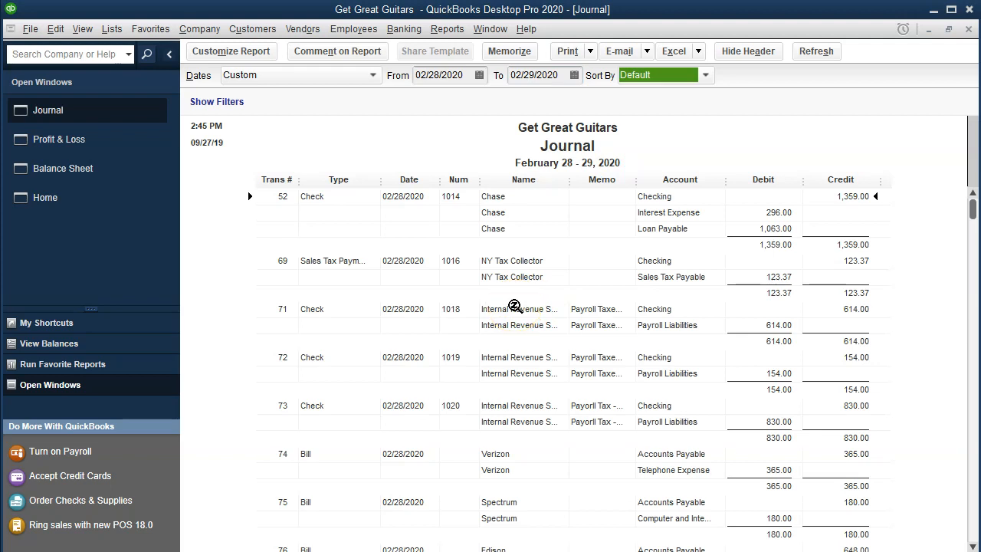
# Examine the Journal report's entries from the checks and bills through the invoices and payroll to the general journal adjusting entries
pyautogui.scroll(-2, 514, 306)
pyautogui.scroll(2, 514, 306)
pyautogui.scroll(-1, 367, 345)
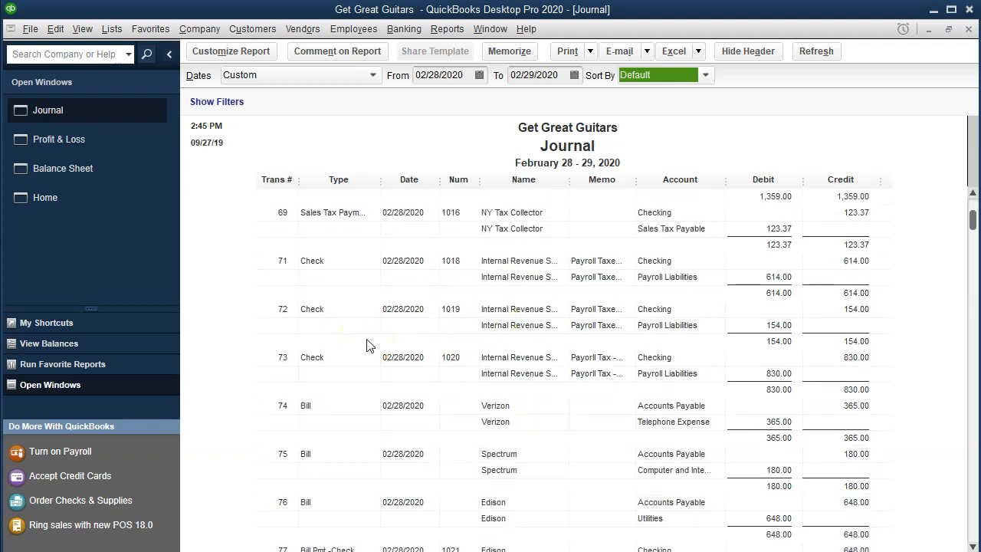
pyautogui.scroll(-2, 366, 345)
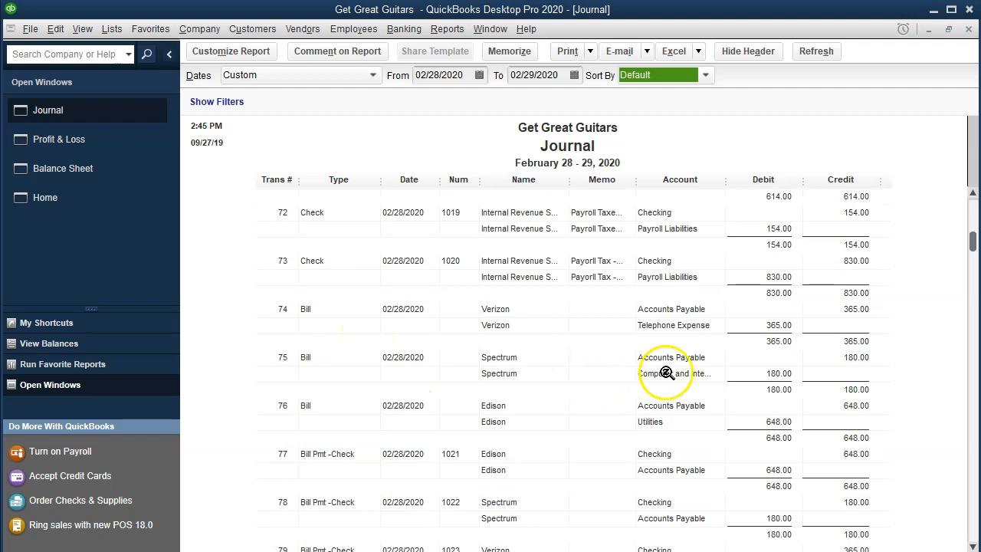
pyautogui.click(774, 325)
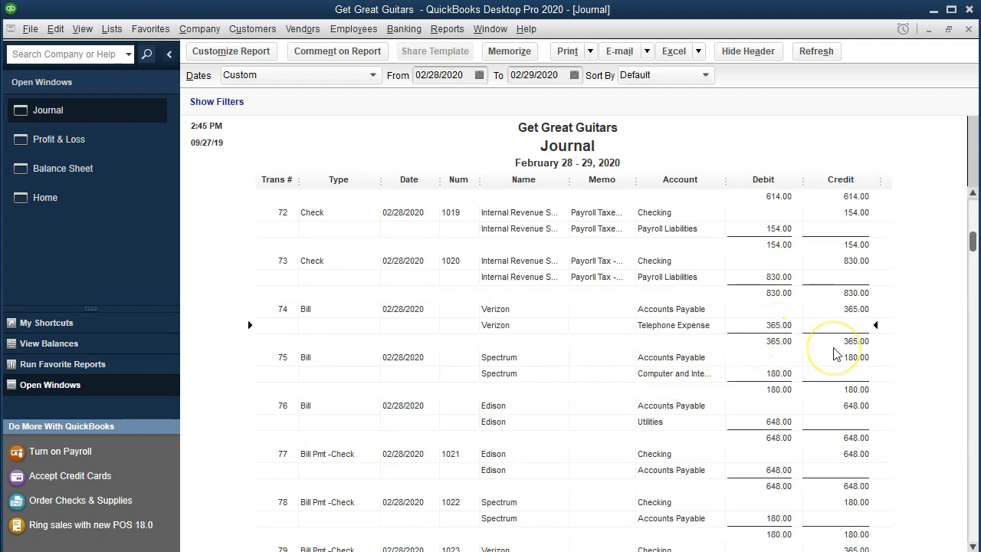
pyautogui.click(859, 337)
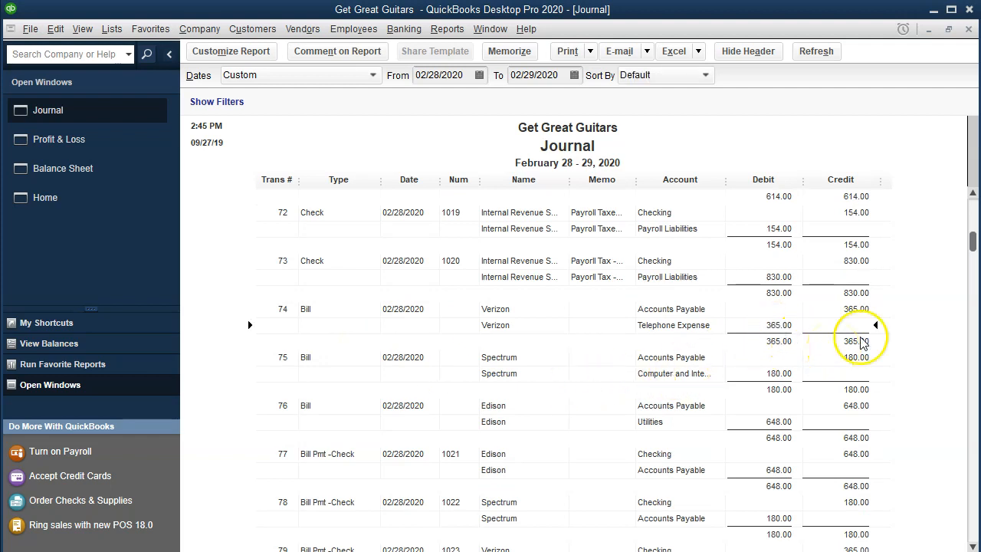
pyautogui.click(849, 343)
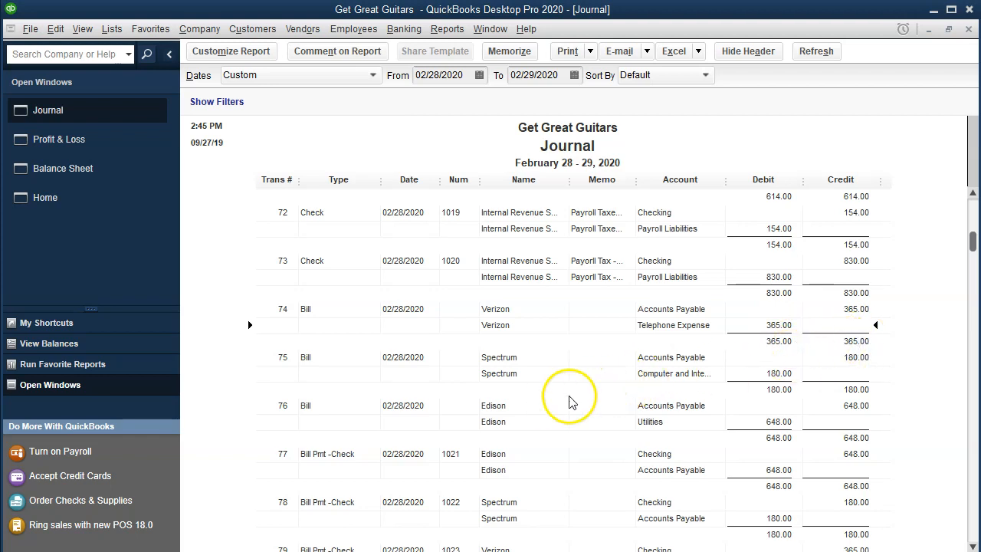
pyautogui.scroll(-7, 557, 400)
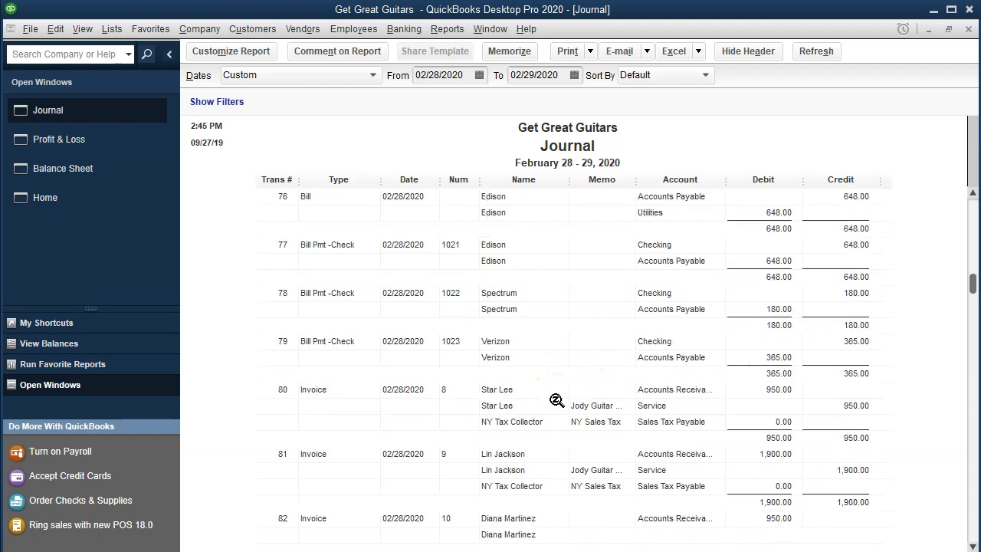
pyautogui.scroll(-8, 556, 400)
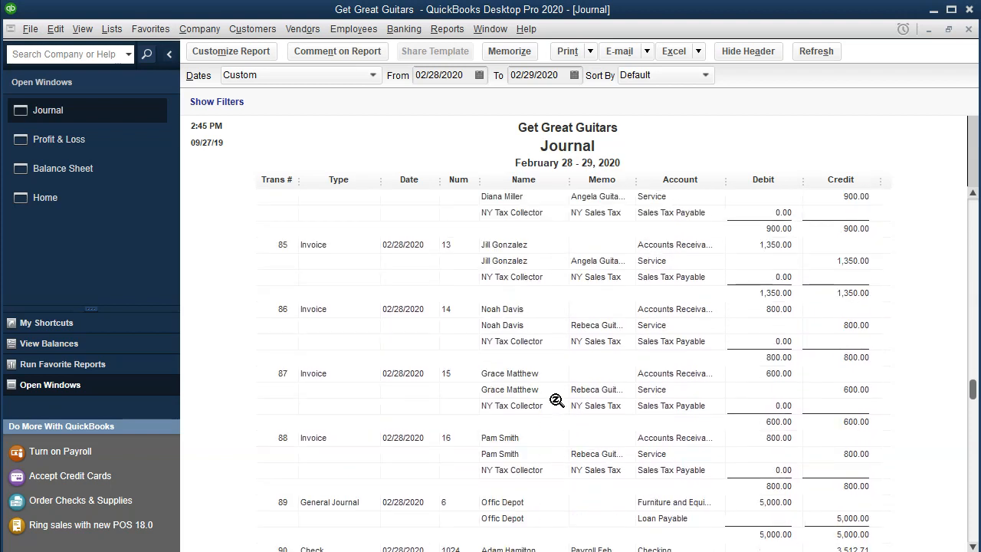
pyautogui.scroll(-2, 556, 400)
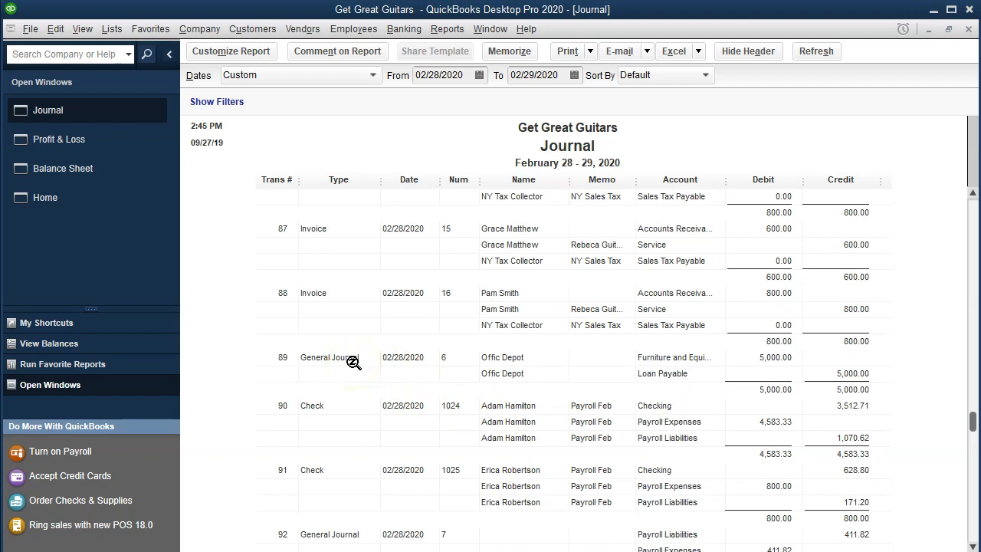
pyautogui.scroll(-1, 353, 362)
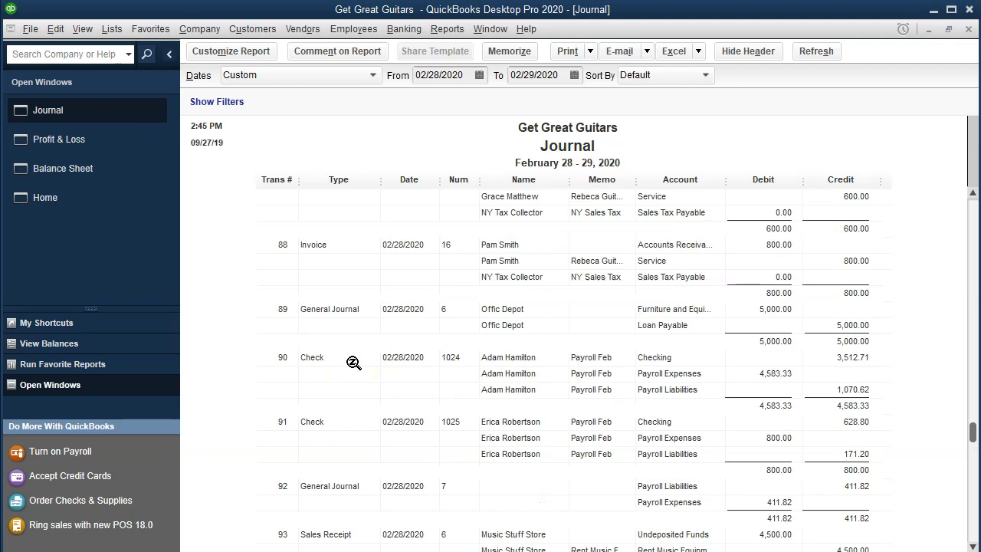
pyautogui.scroll(-2, 354, 362)
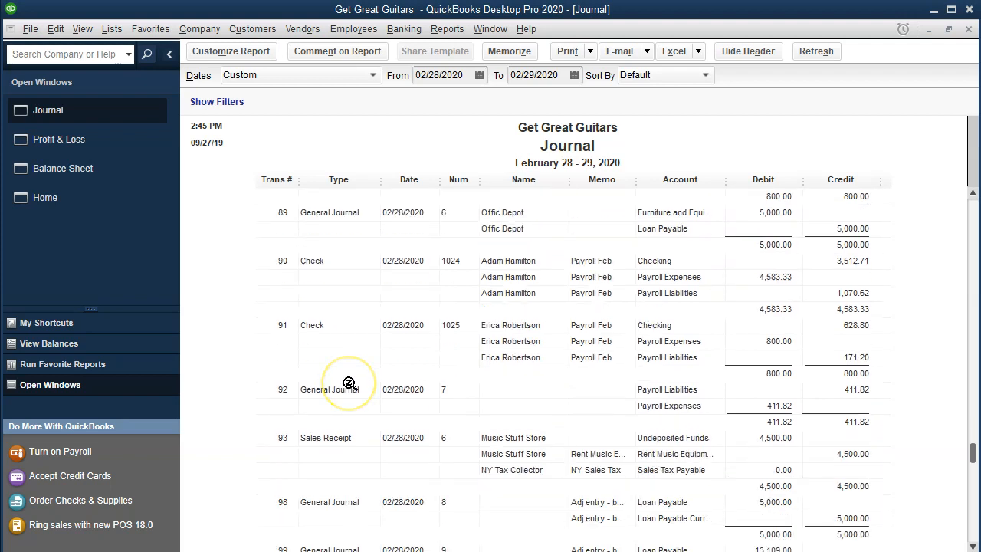
pyautogui.scroll(-2, 349, 383)
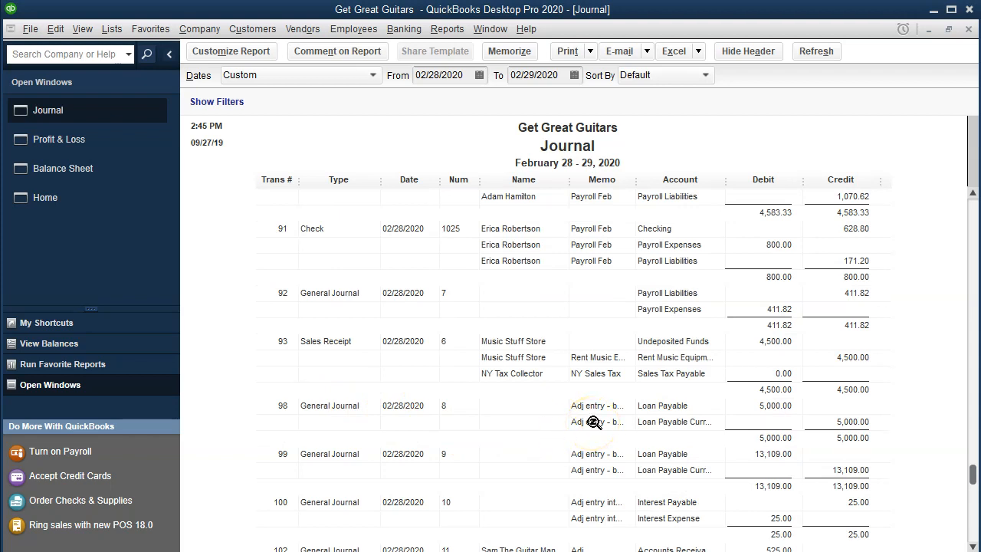
# Examine the remaining adjusting entries at the end of the Journal report, down to the total row
pyautogui.scroll(-4, 594, 422)
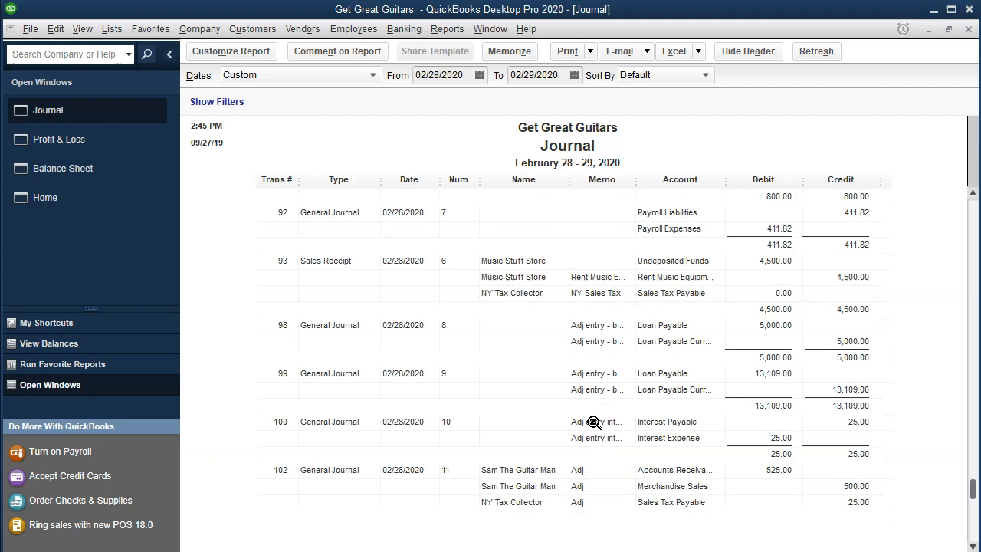
pyautogui.scroll(-2, 576, 344)
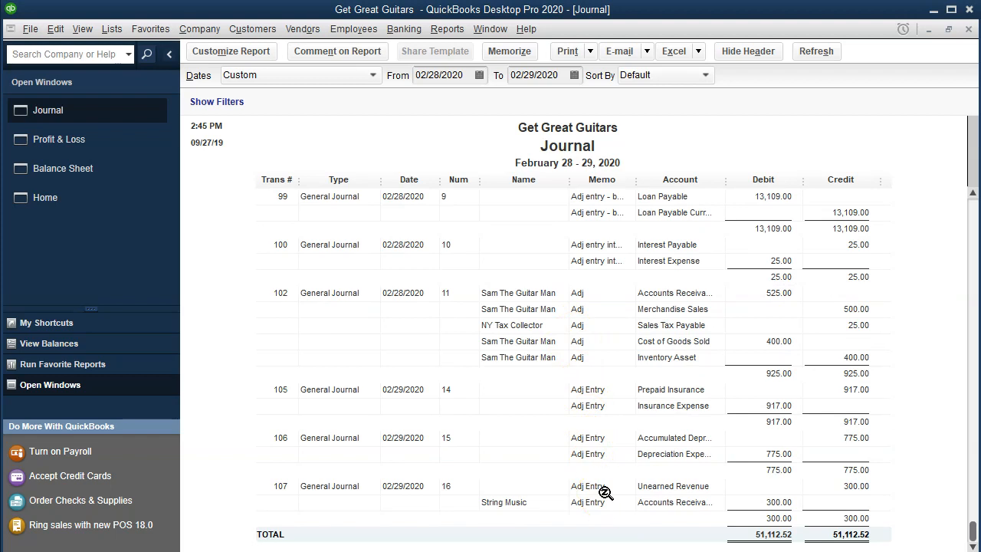
pyautogui.scroll(1, 605, 492)
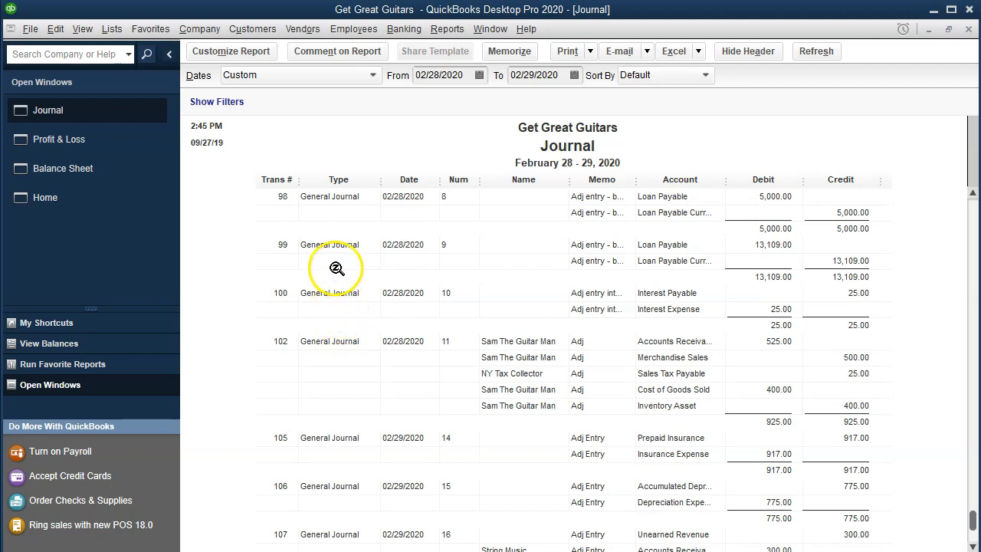
# Customize the Journal report with a TransactionType filter set to Journal and apply it
pyautogui.click(245, 54)
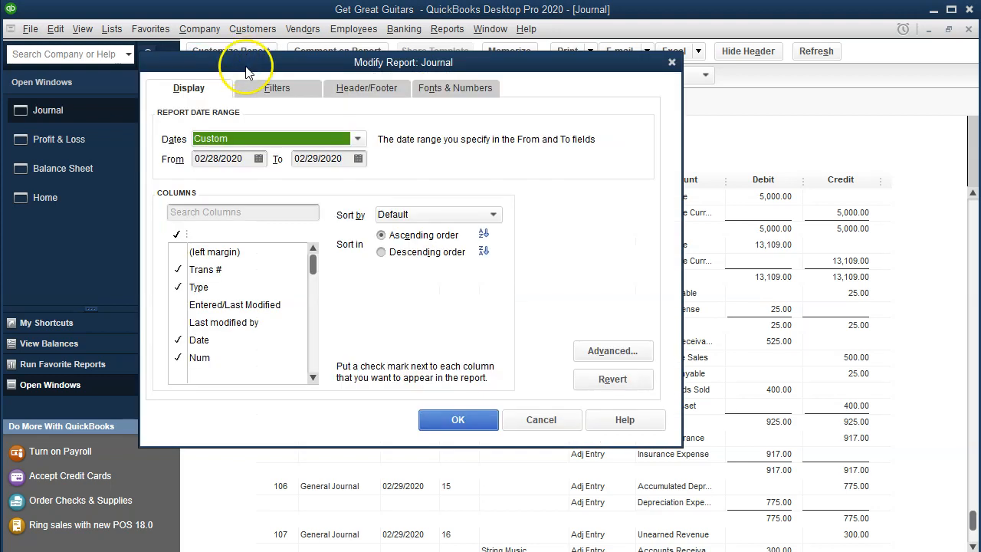
pyautogui.click(272, 92)
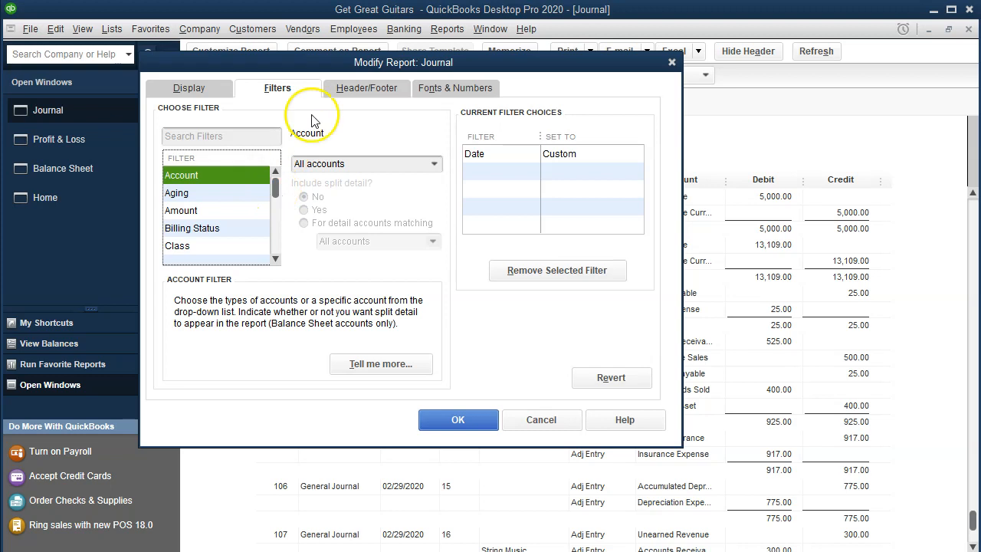
pyautogui.moveTo(327, 64); pyautogui.dragTo(570, 132)
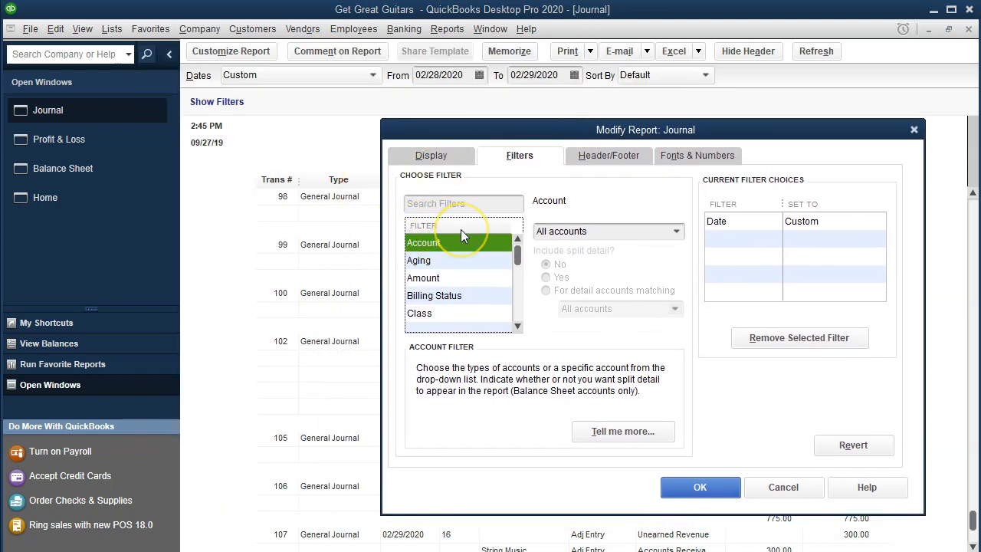
pyautogui.moveTo(517, 256); pyautogui.dragTo(519, 304)
pyautogui.click(518, 239)
pyautogui.click(518, 239)
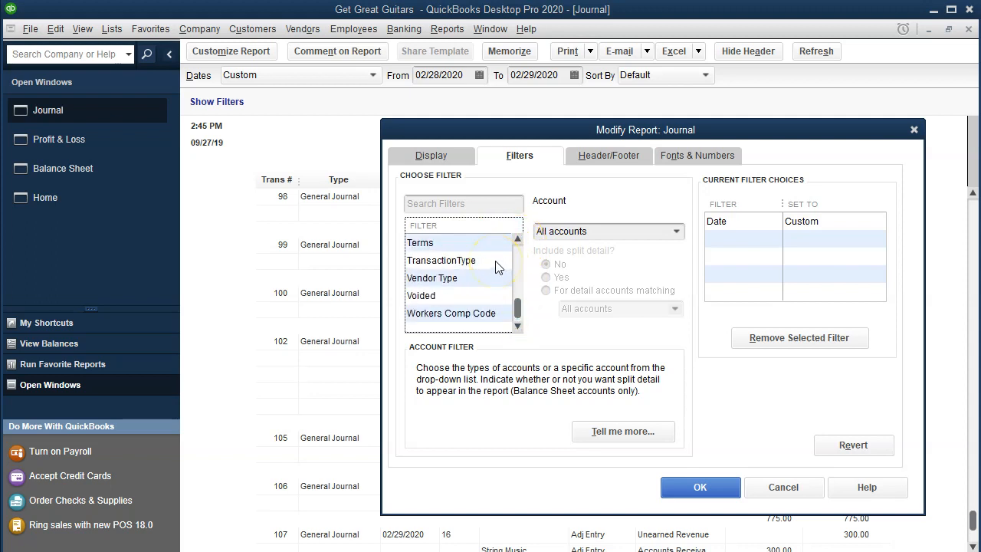
pyautogui.click(496, 263)
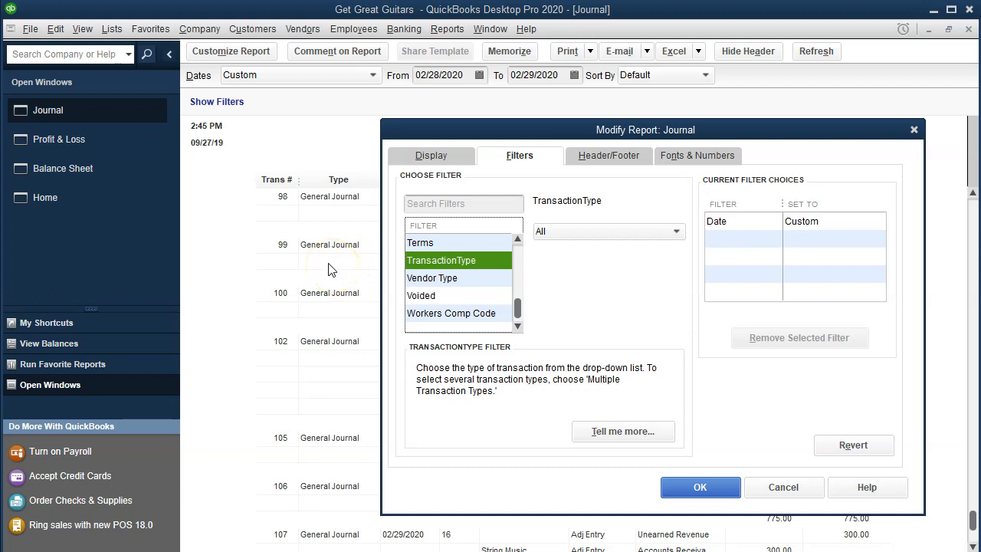
pyautogui.click(642, 229)
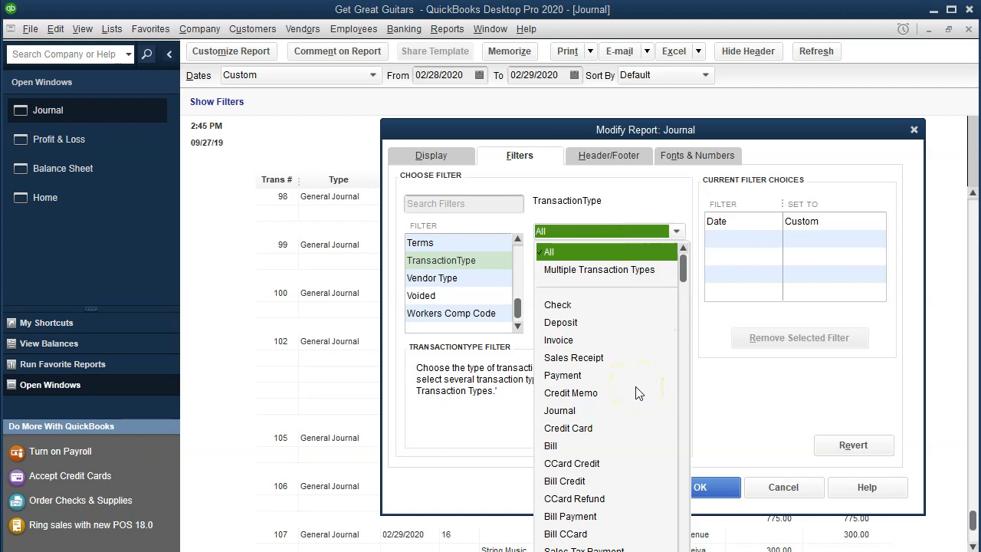
pyautogui.scroll(-3, 638, 392)
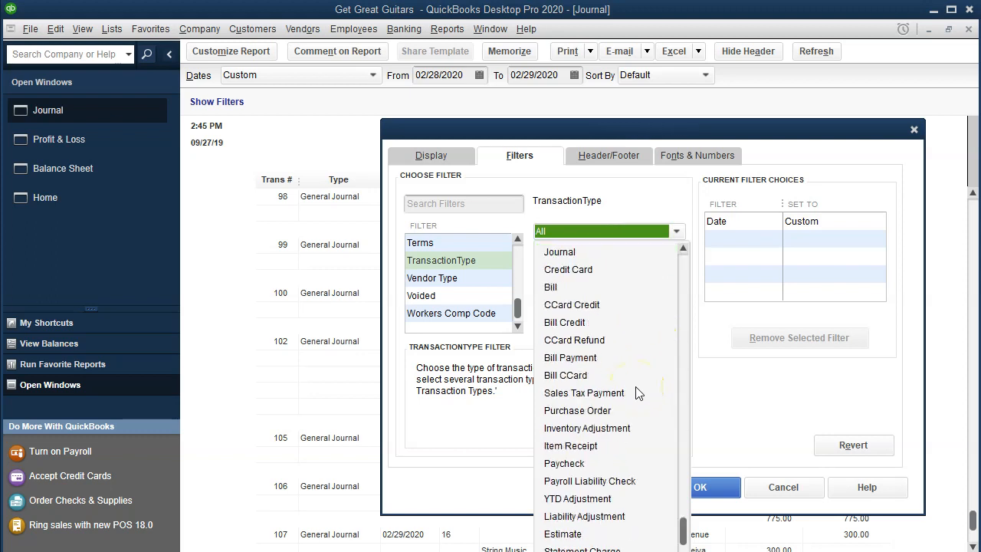
pyautogui.scroll(-1, 638, 392)
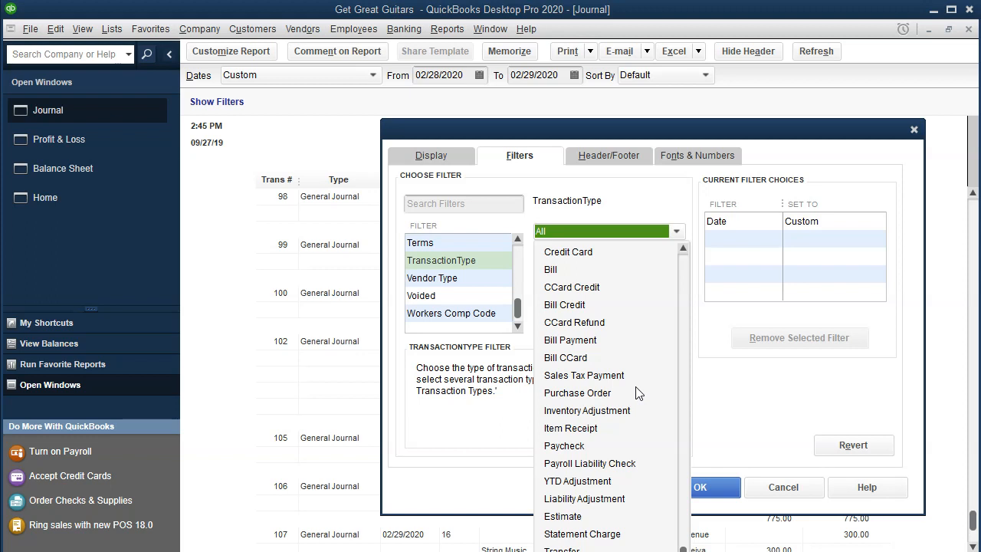
pyautogui.scroll(2, 638, 393)
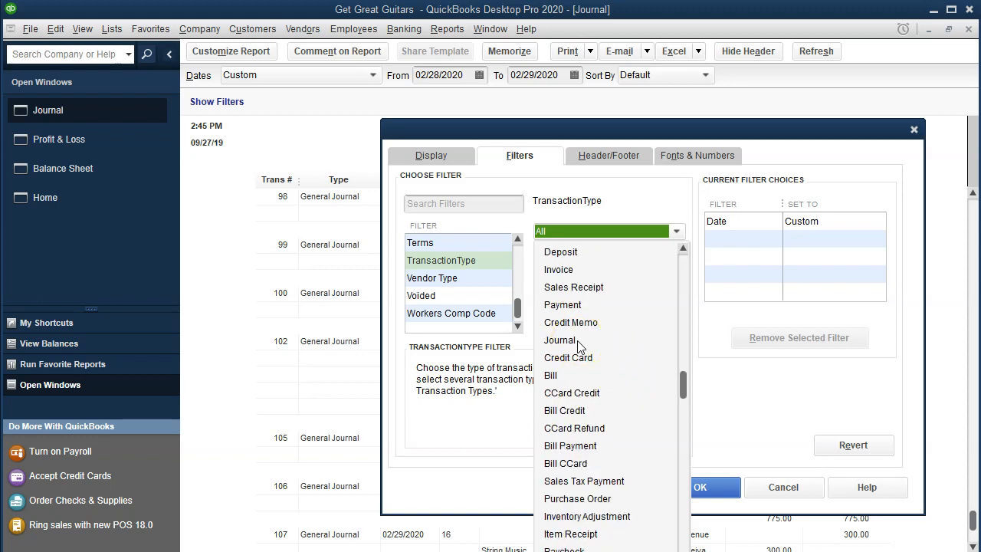
pyautogui.click(560, 341)
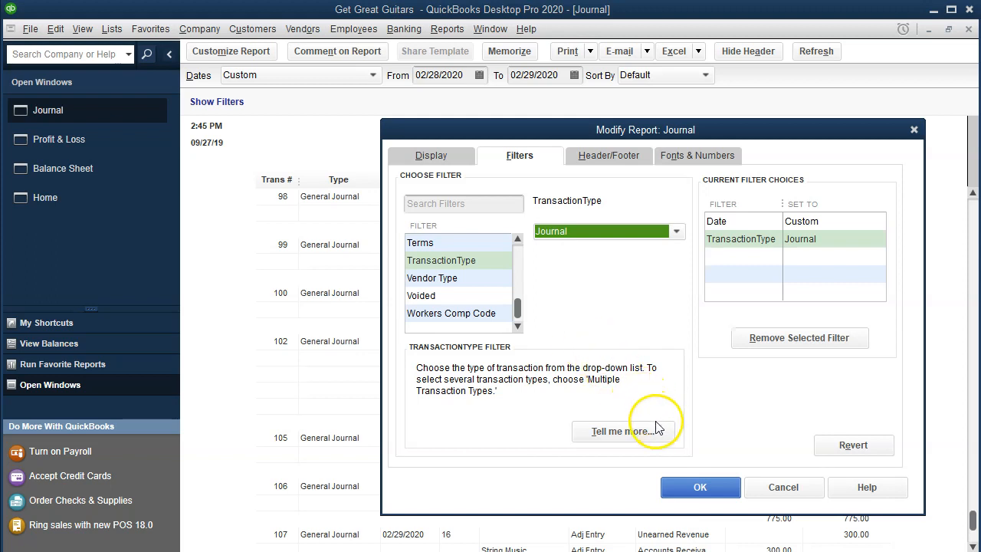
pyautogui.click(673, 488)
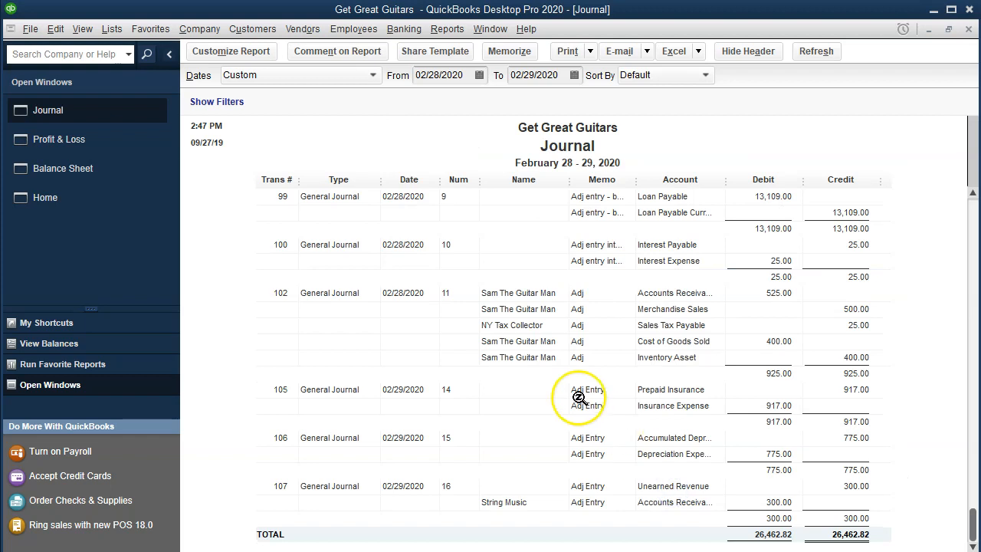
# Change the date of Loan Payable adjusting entry 8 to 02/29/2020, record it and return to the Journal report
pyautogui.scroll(3, 580, 398)
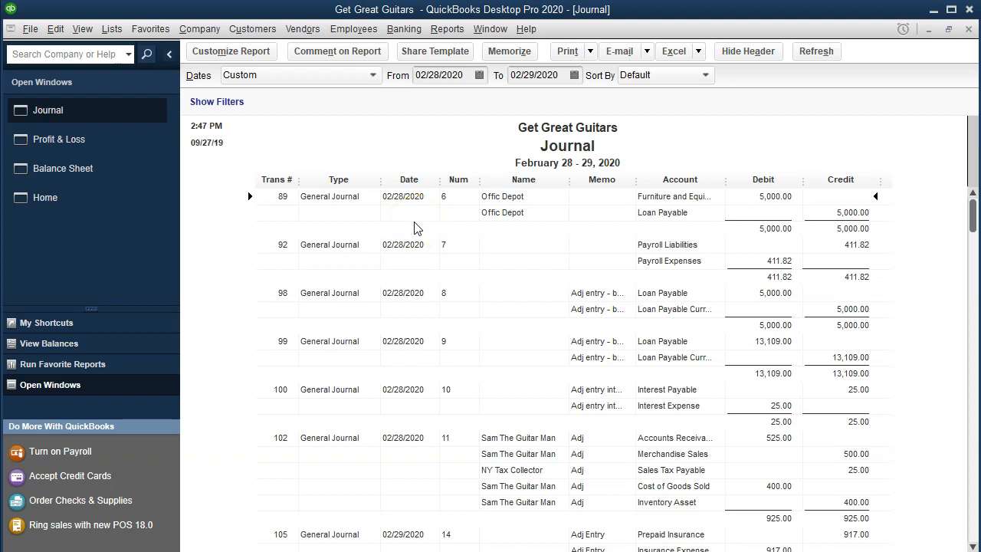
pyautogui.click(405, 245)
pyautogui.click(409, 293)
pyautogui.doubleClick(413, 289)
pyautogui.doubleClick(417, 293)
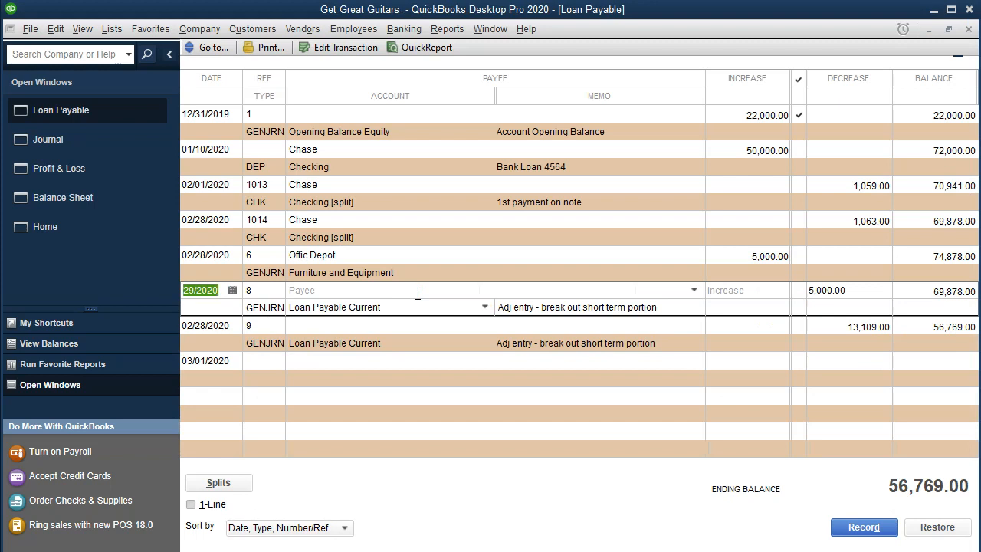
pyautogui.press('Return')
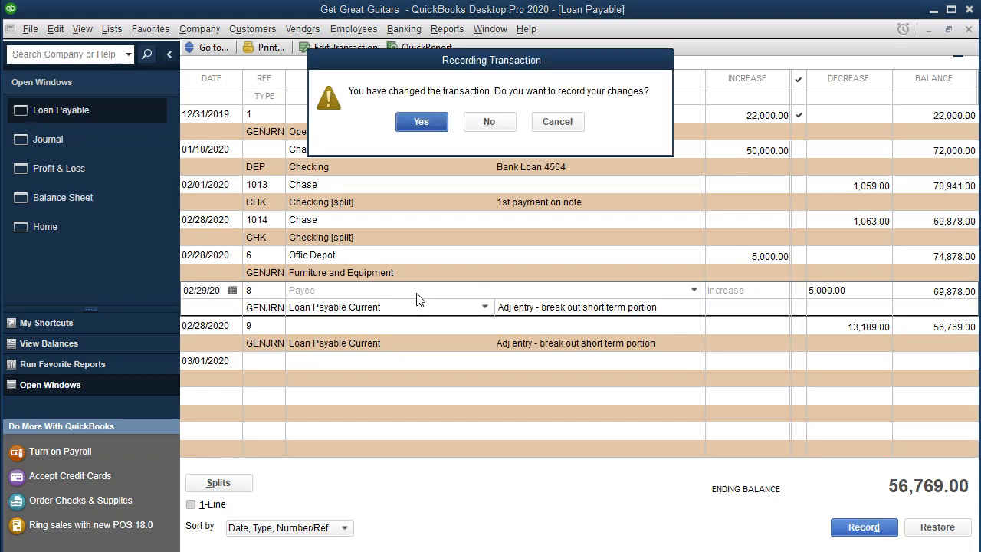
pyautogui.press('Return')
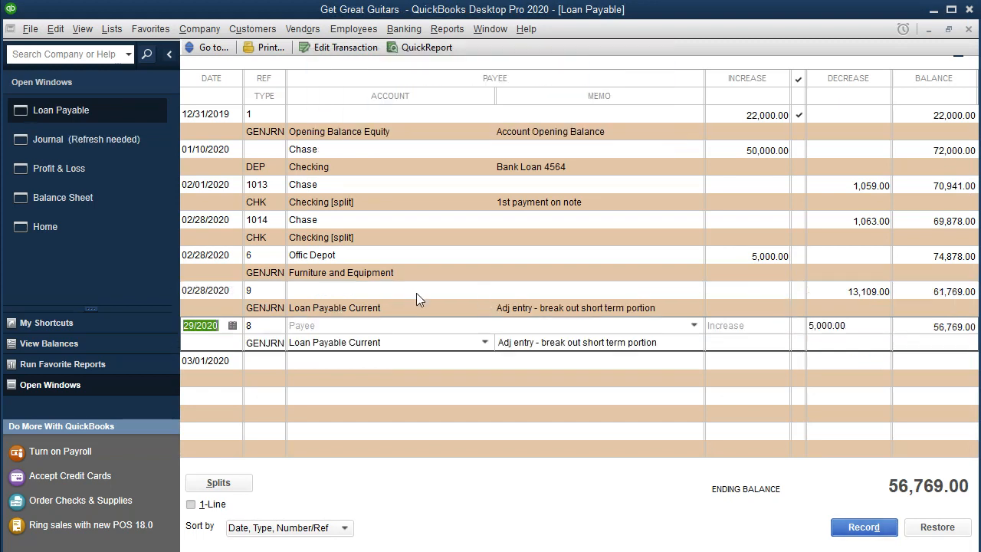
pyautogui.click(970, 31)
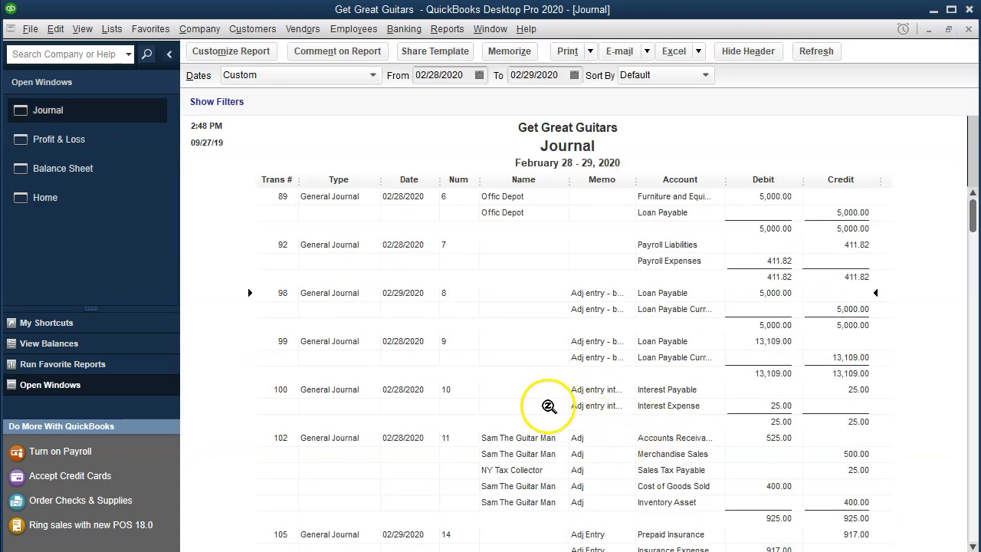
# Change the date of Loan Payable adjusting entry 9 to 02/29/2020, record it and return to the Journal report
pyautogui.click(400, 344)
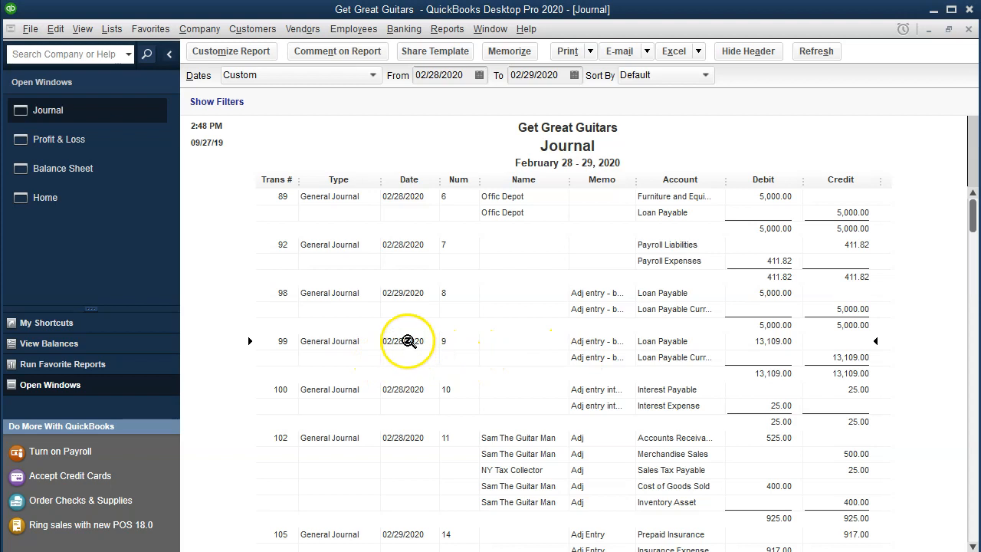
pyautogui.doubleClick(407, 340)
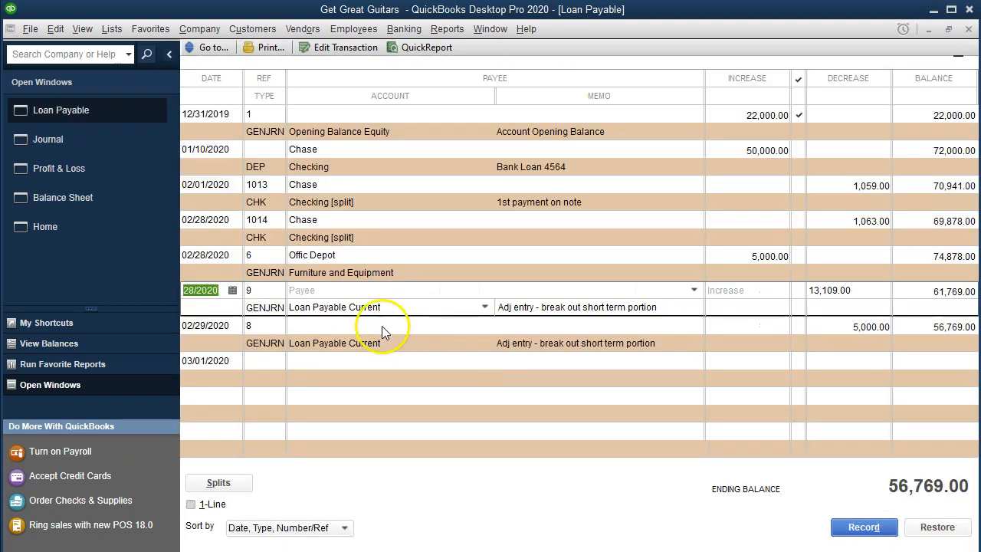
pyautogui.press('+')
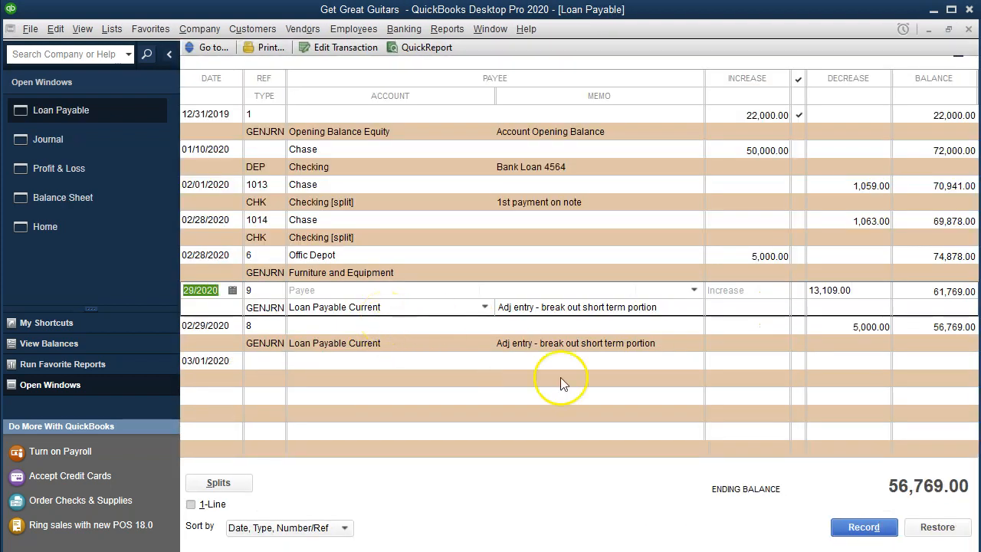
pyautogui.click(864, 526)
pyautogui.click(414, 121)
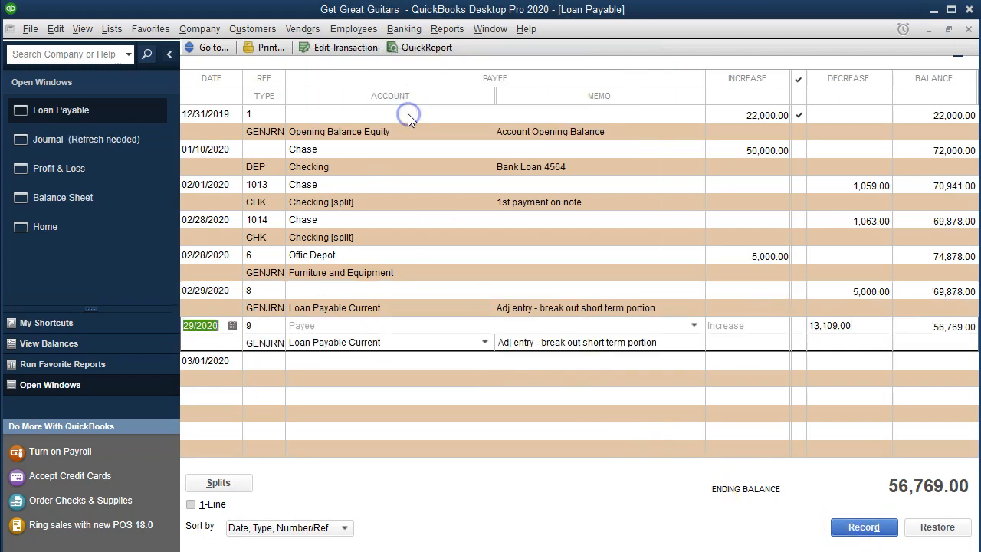
pyautogui.click(968, 28)
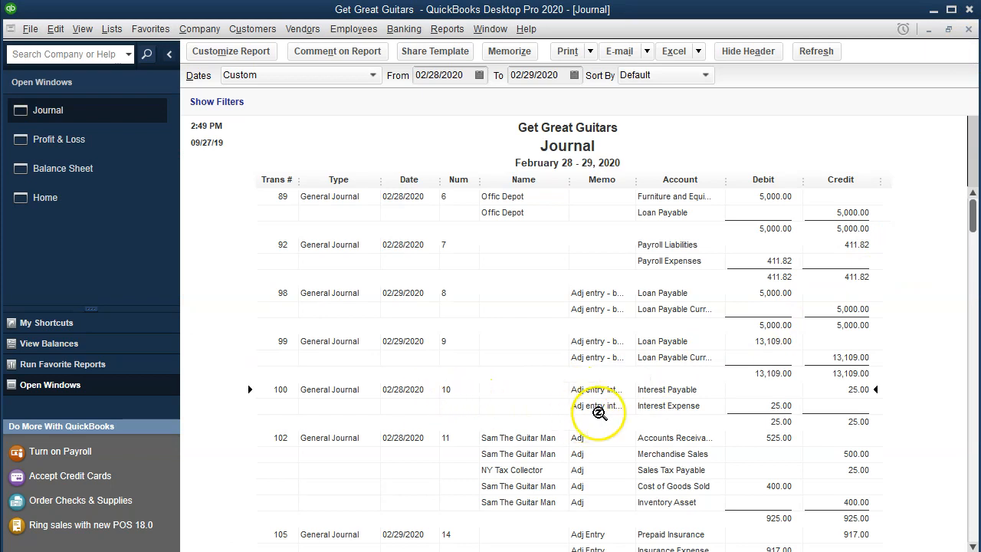
# Redate Interest Payable adjusting entry 10 to 02/29/2020 and close its register, recording the change
pyautogui.doubleClick(400, 383)
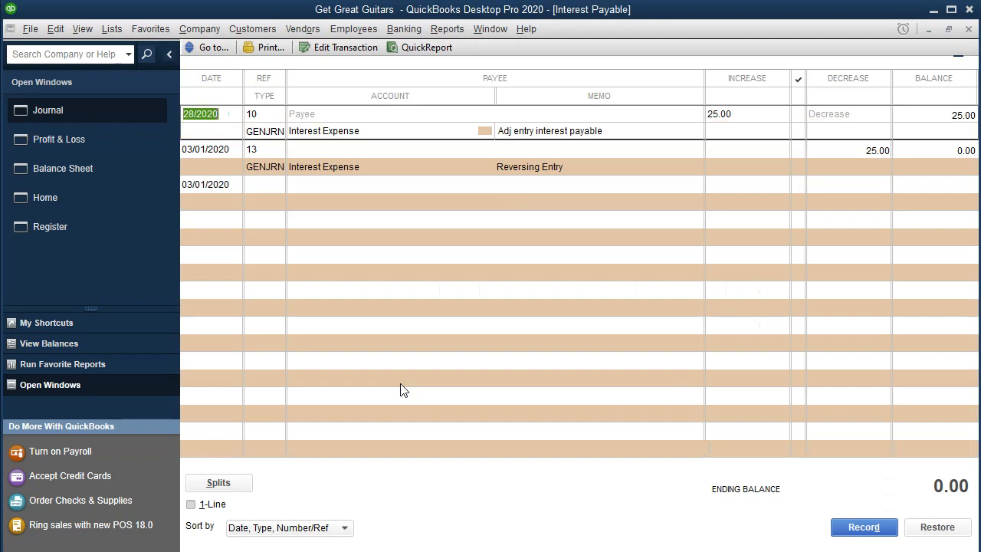
pyautogui.press('+')
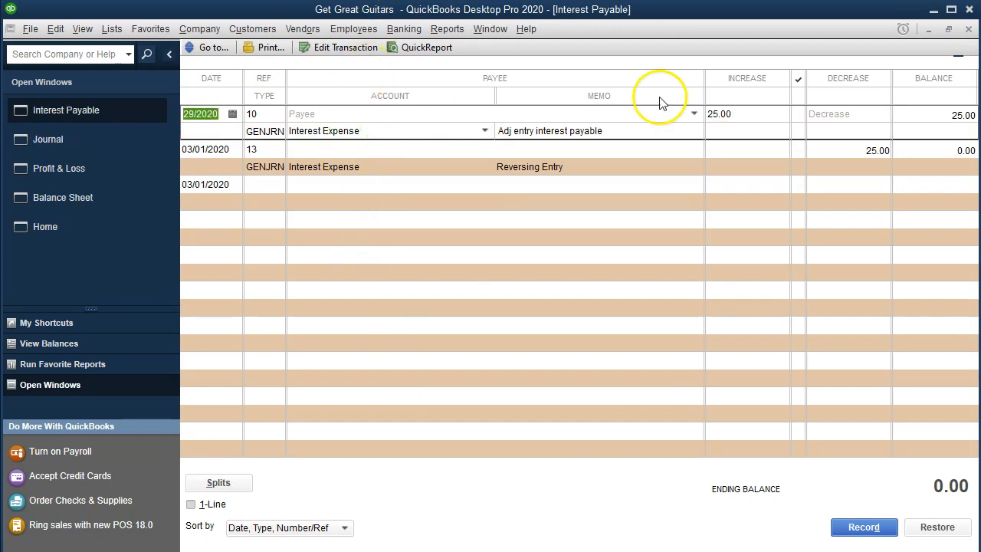
pyautogui.click(966, 29)
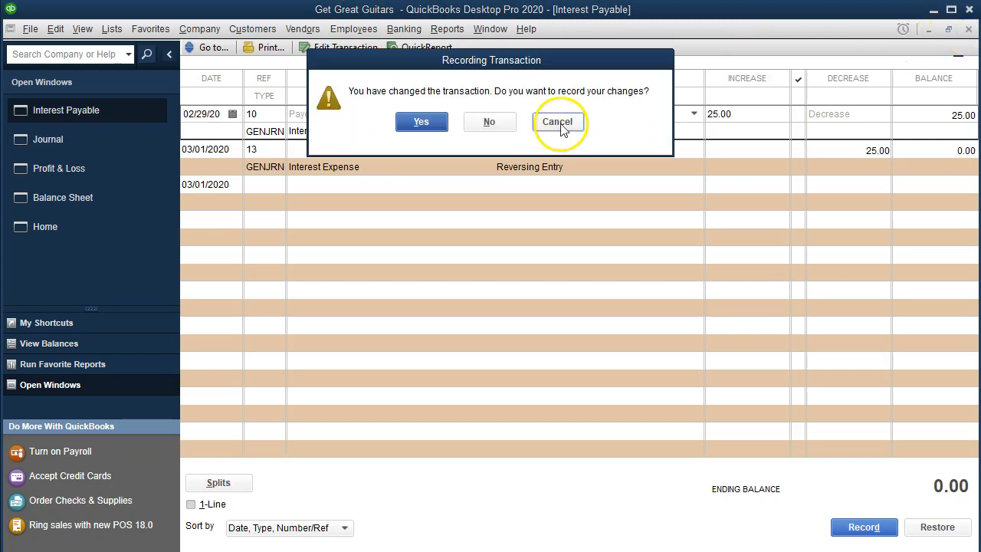
pyautogui.click(443, 126)
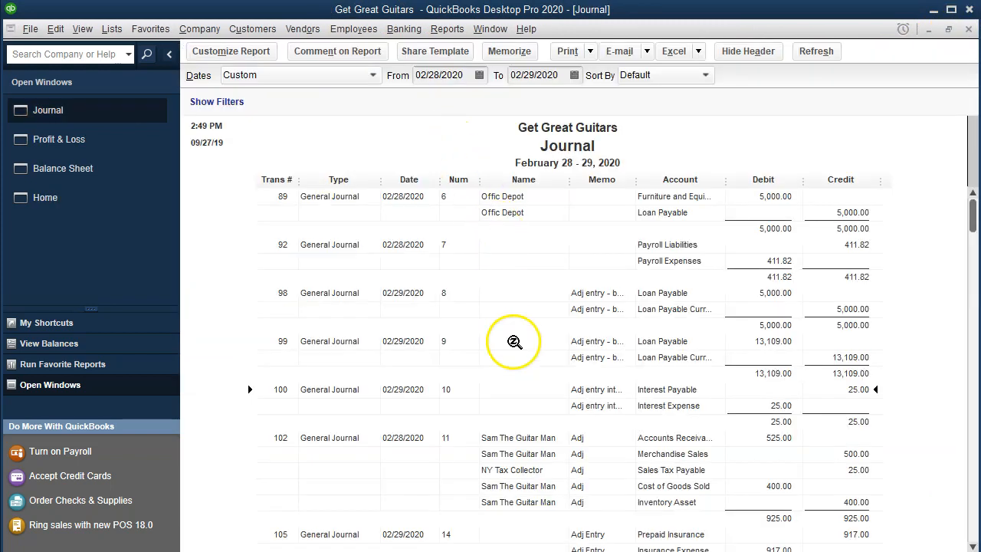
# Open Accounts Receivable adjusting entry 11 as a general journal entry, set its date to 02/29/2020 and close it, recording the change
pyautogui.click(405, 439)
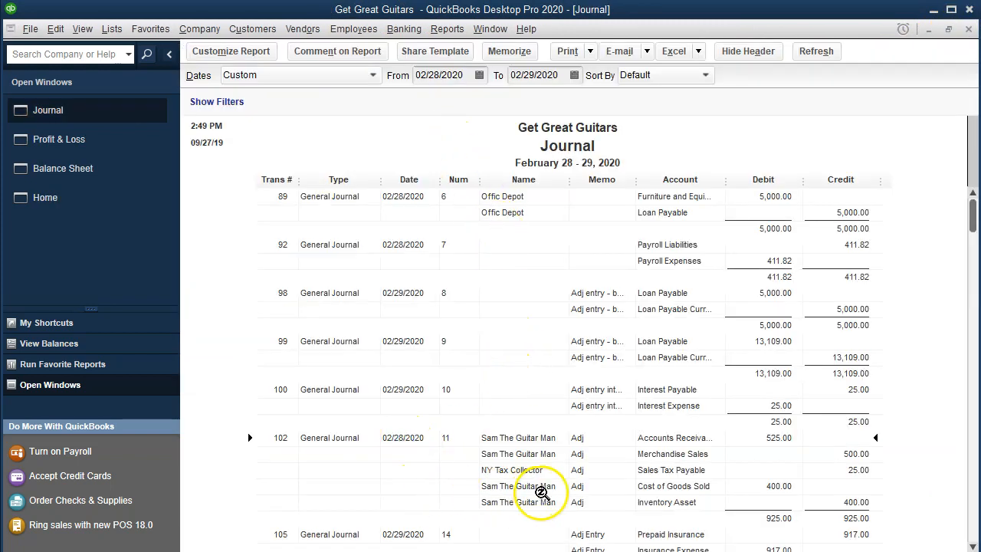
pyautogui.doubleClick(402, 439)
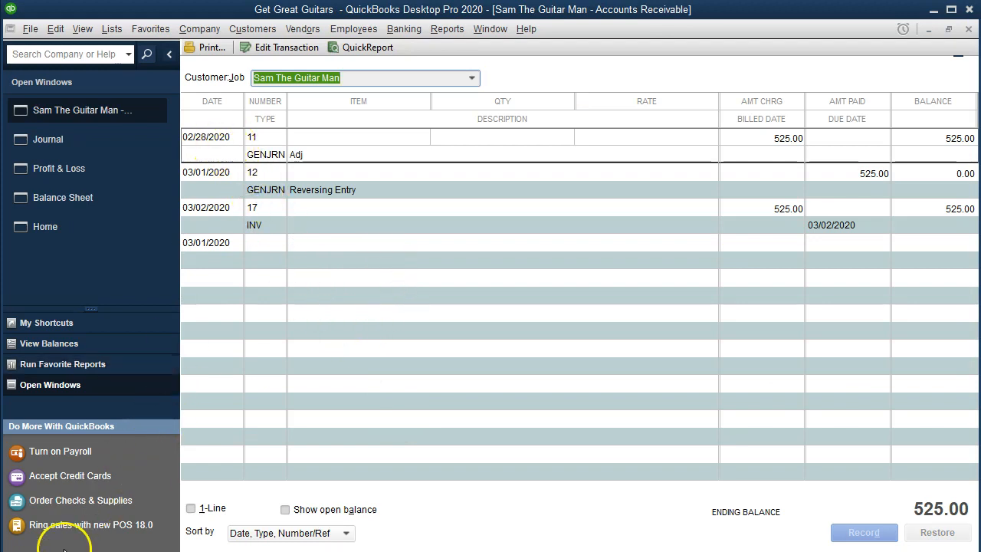
pyautogui.click(230, 138)
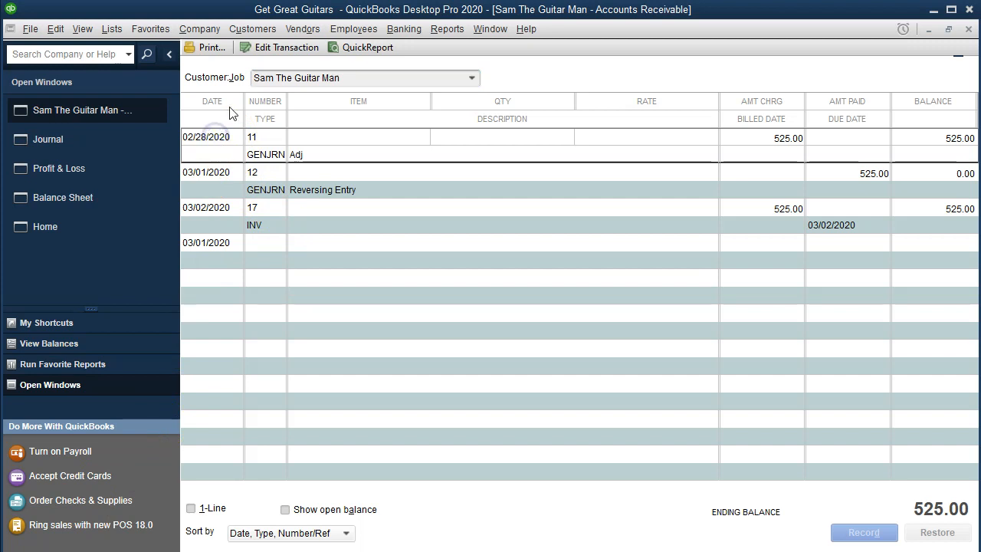
pyautogui.doubleClick(205, 136)
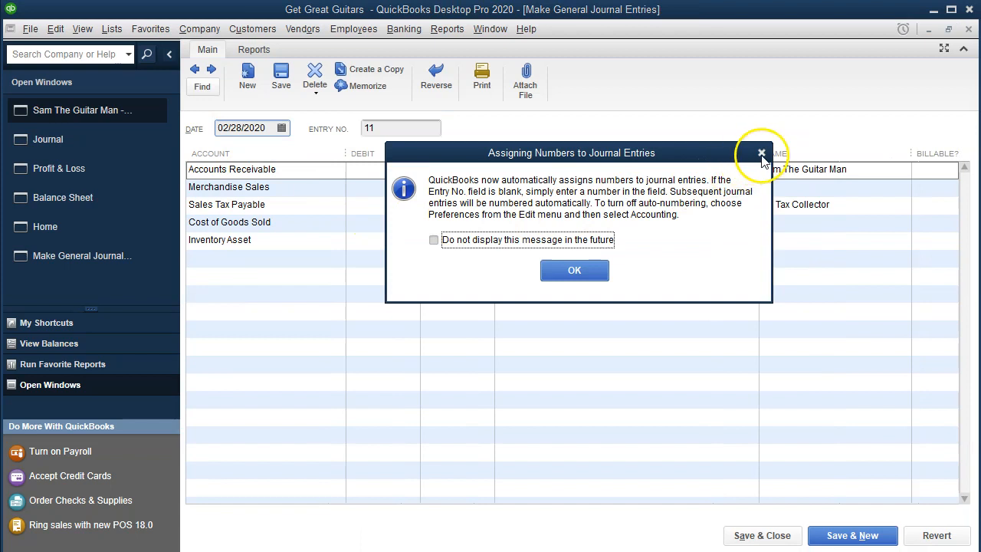
pyautogui.click(761, 153)
pyautogui.press('+')
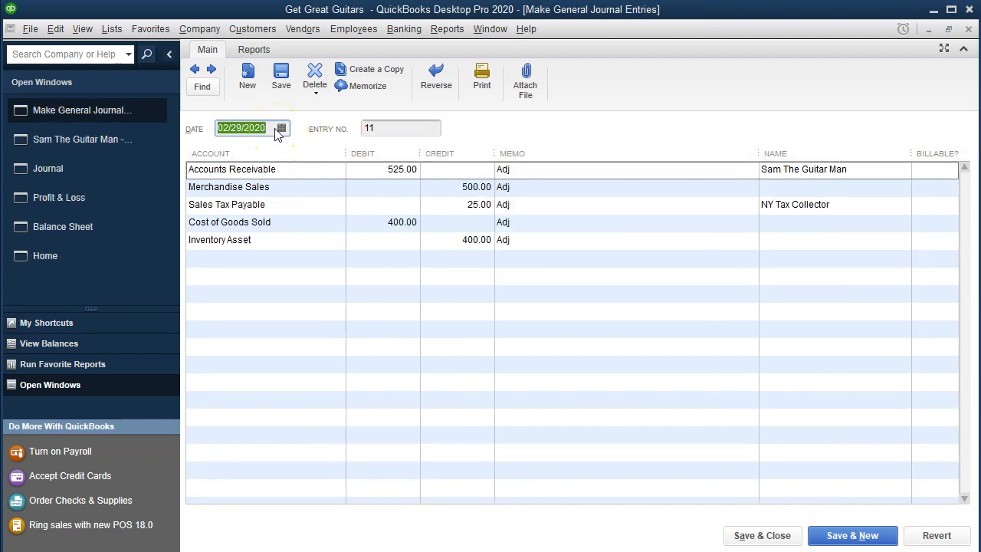
pyautogui.click(968, 29)
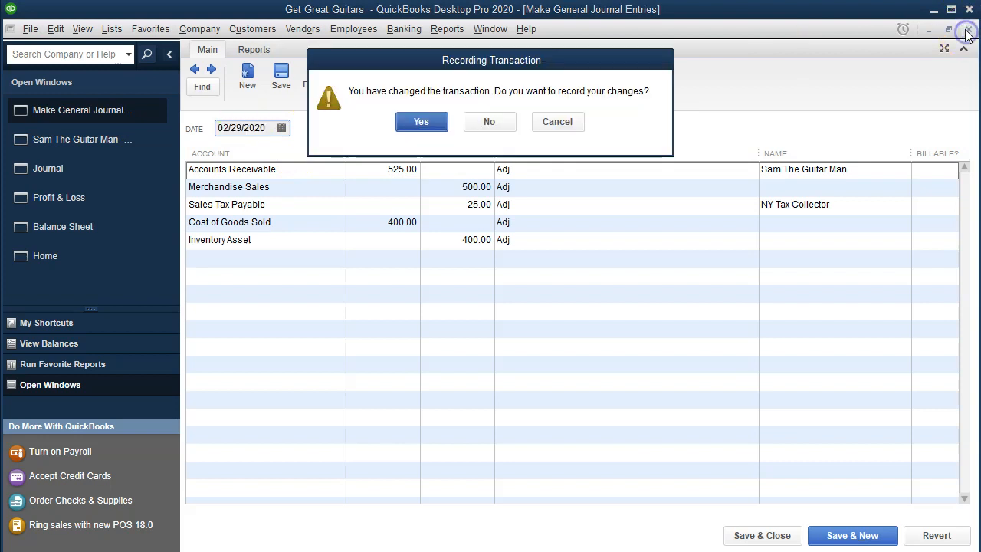
pyautogui.click(429, 121)
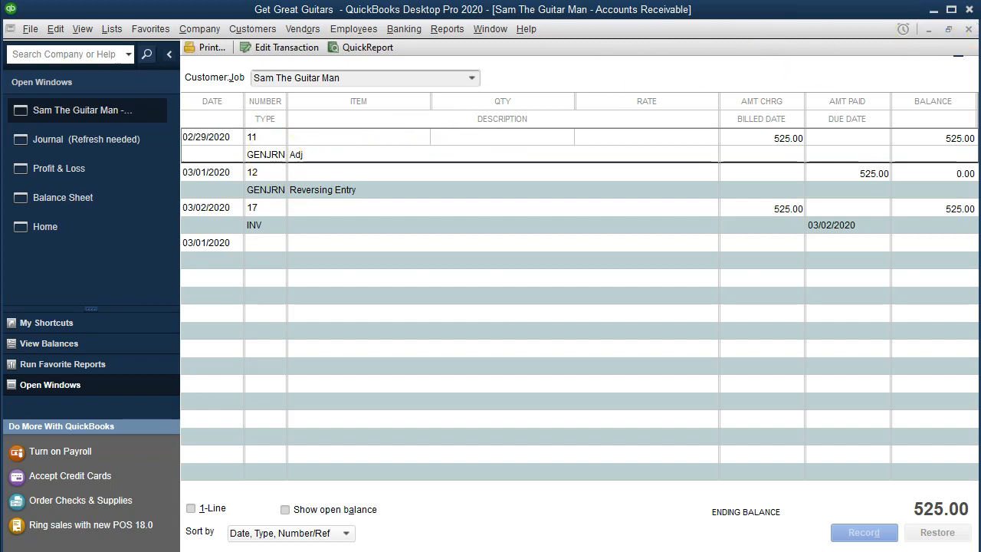
# Close the Accounts Receivable register and set the Journal report's start date to 02/29/2020
pyautogui.click(969, 30)
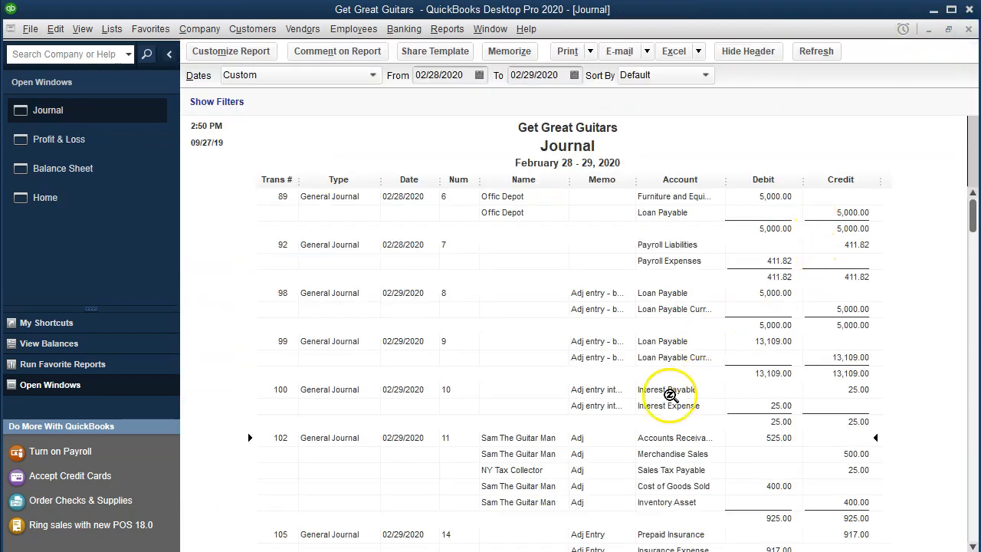
pyautogui.scroll(-3, 473, 388)
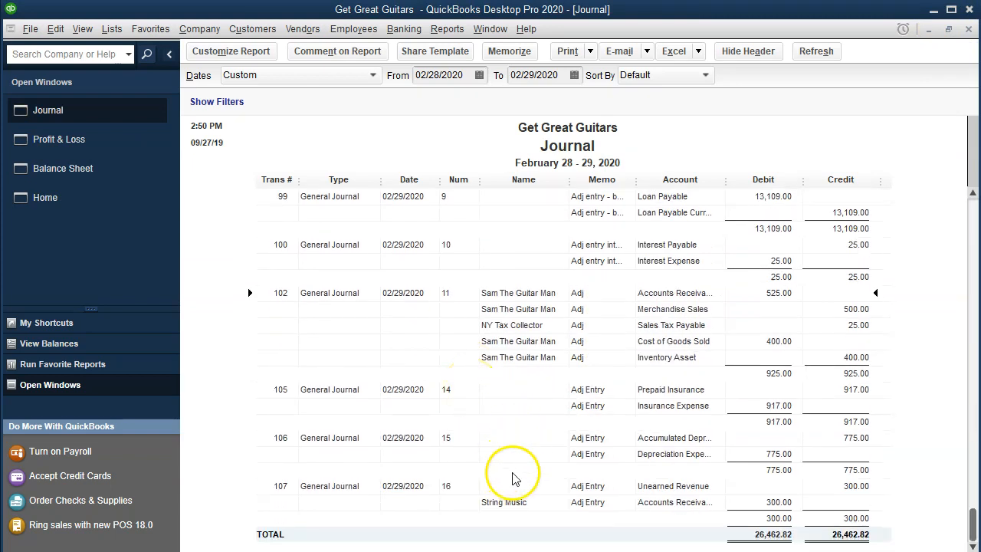
pyautogui.scroll(3, 518, 469)
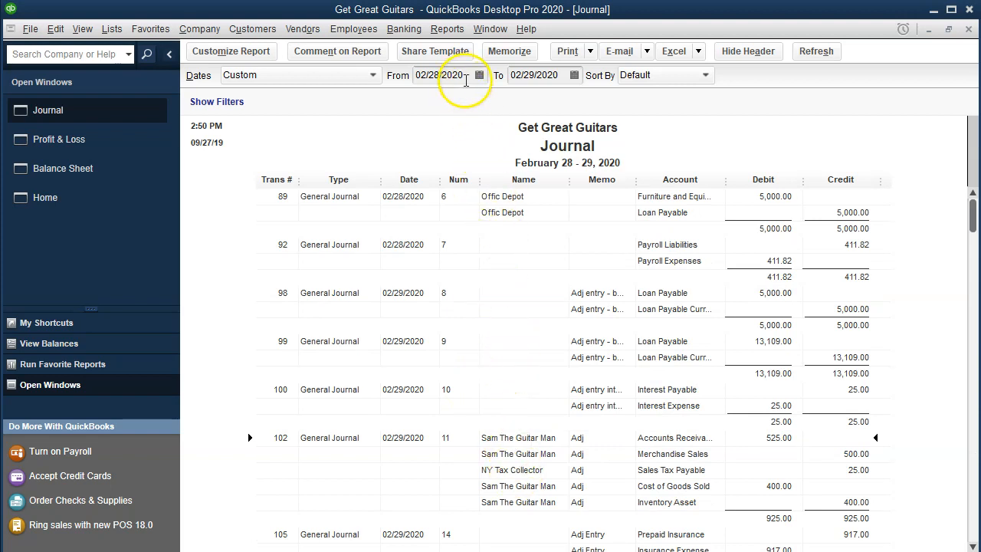
pyautogui.click(465, 77)
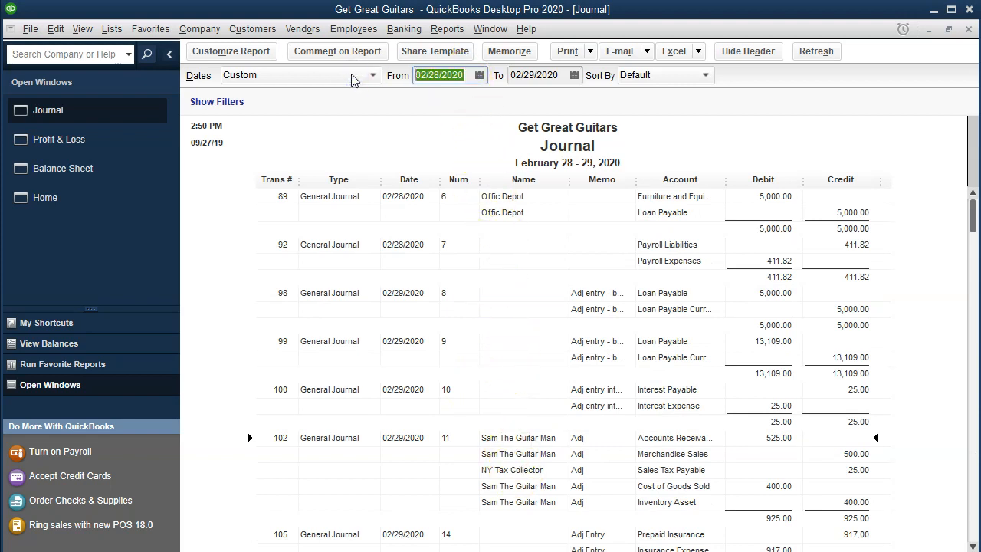
pyautogui.click(525, 274)
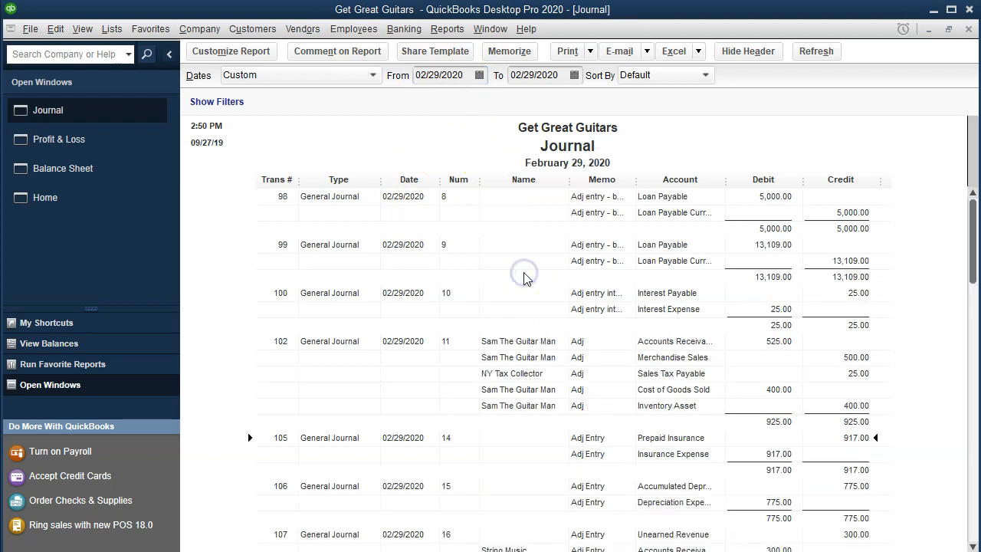
# Examine the dates, memos and accounts of the adjusting entries listed in the Journal report
pyautogui.click(577, 200)
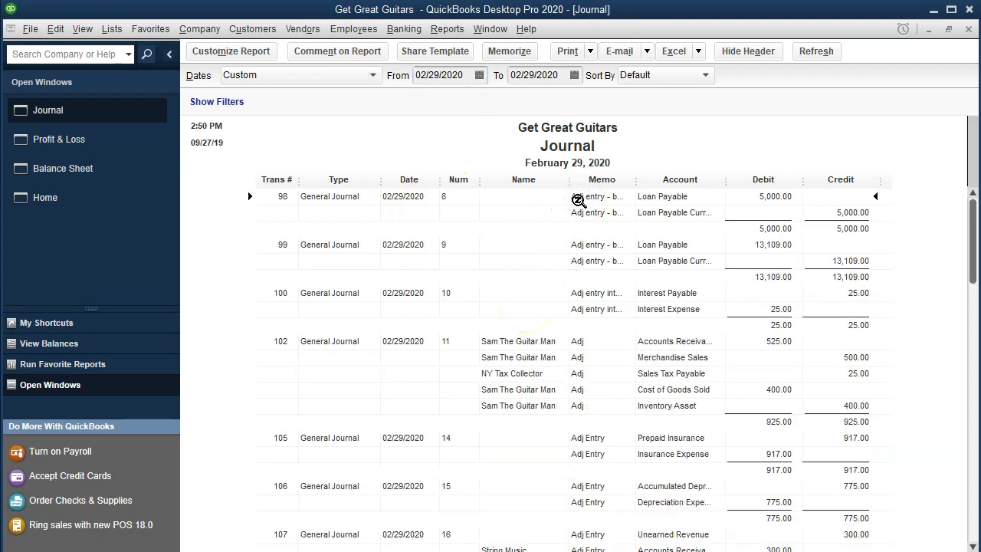
pyautogui.scroll(-1, 578, 200)
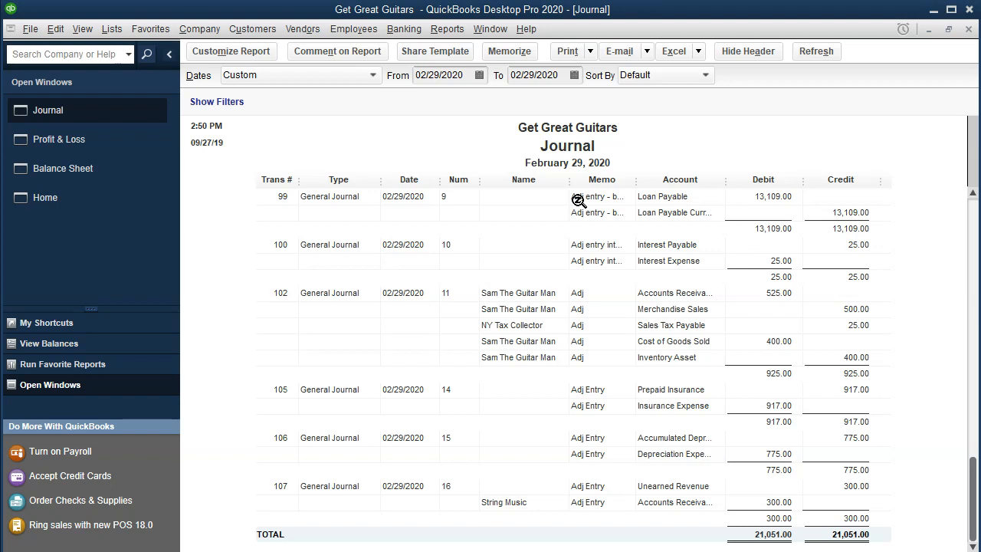
pyautogui.scroll(2, 585, 331)
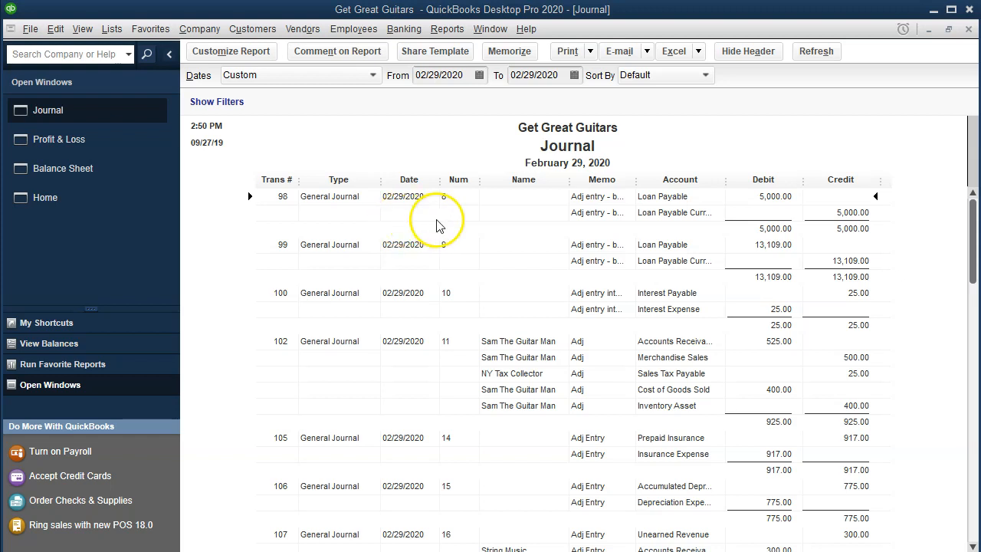
pyautogui.click(486, 216)
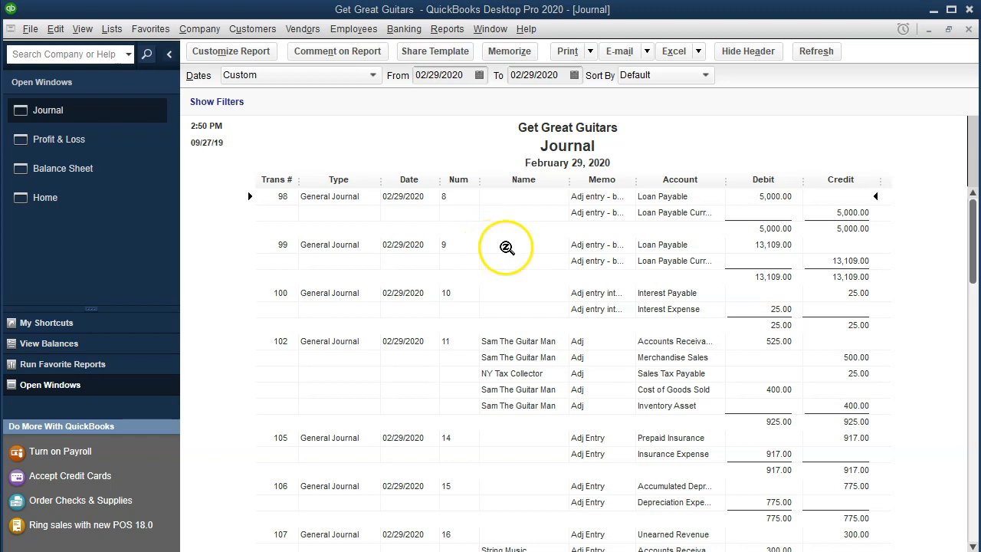
pyautogui.scroll(-1, 604, 252)
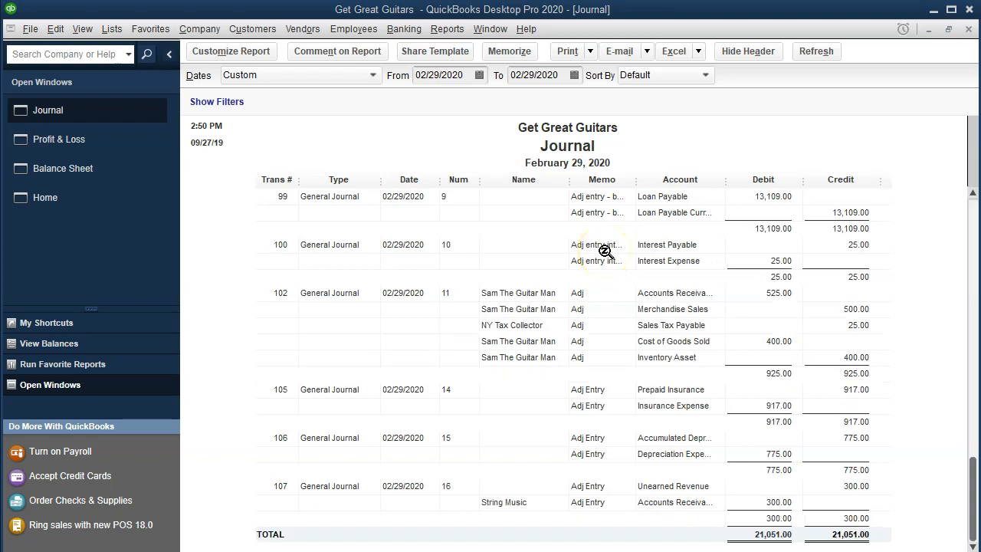
pyautogui.scroll(1, 604, 251)
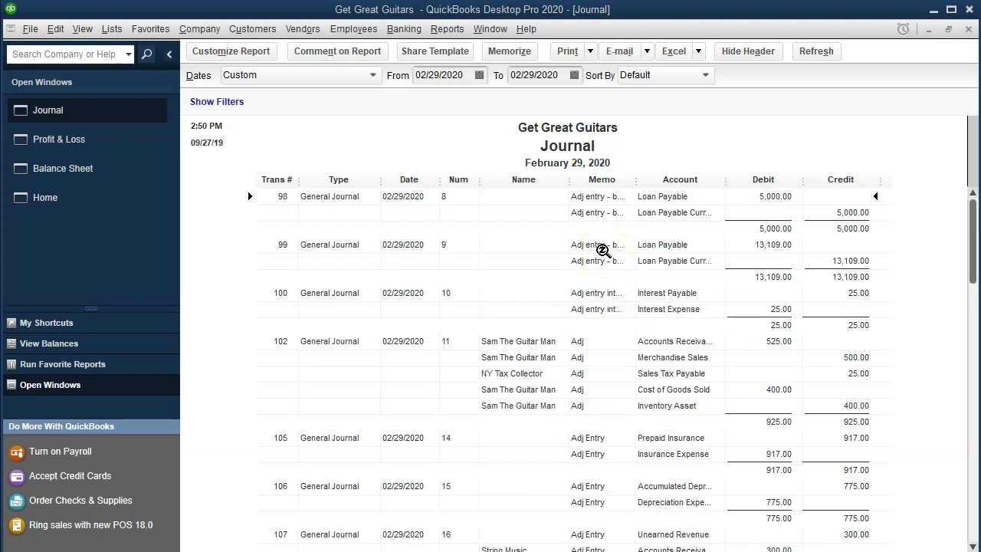
pyautogui.click(606, 251)
pyautogui.doubleClick(605, 247)
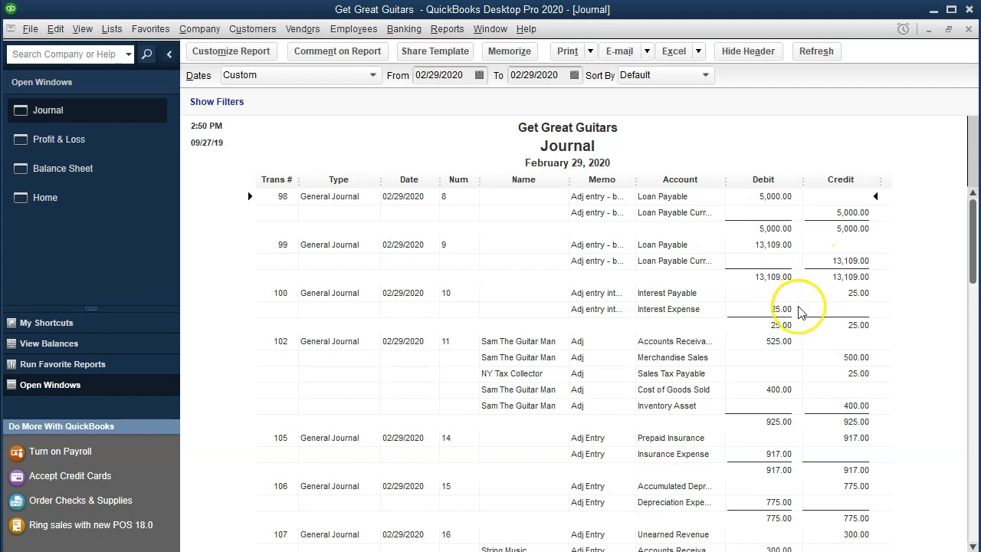
pyautogui.scroll(-1, 799, 310)
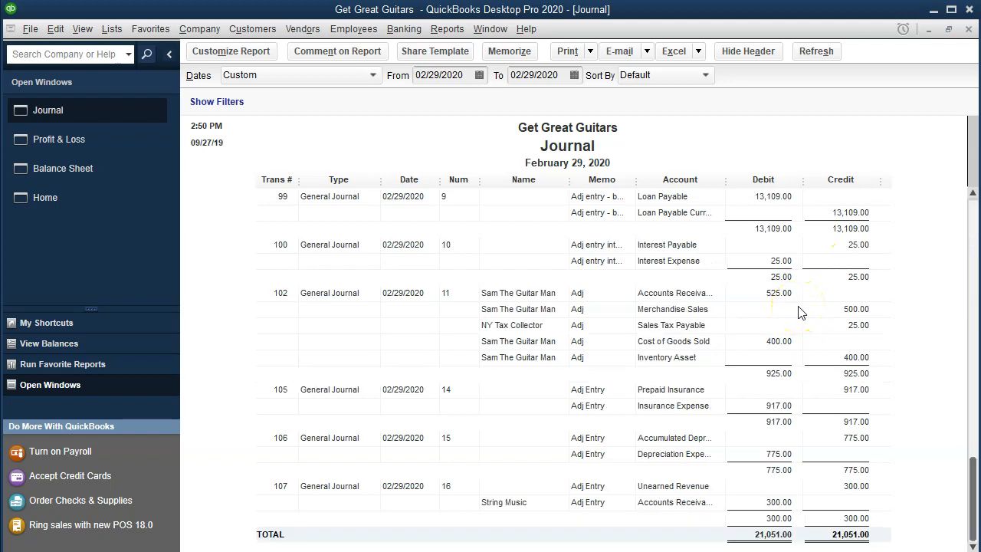
pyautogui.scroll(1, 799, 310)
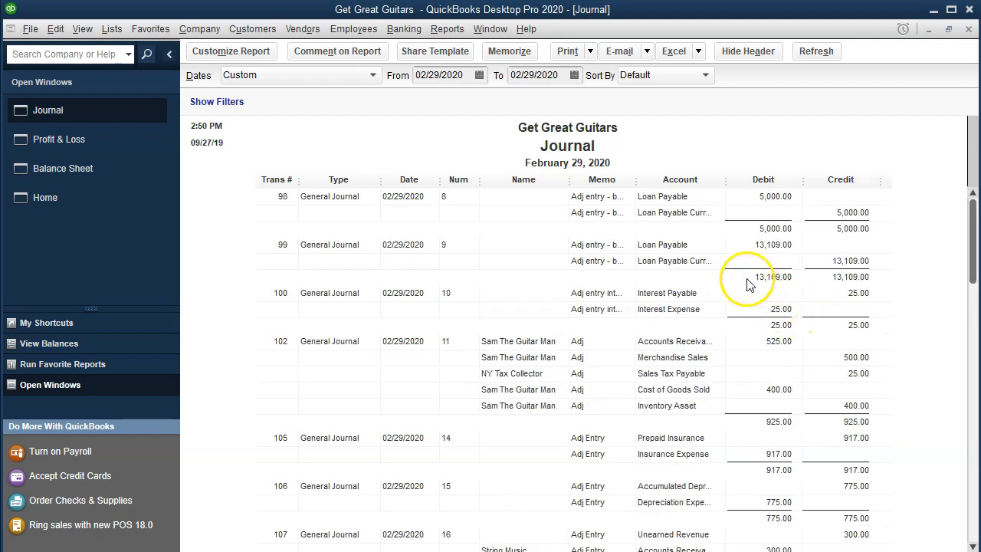
# Check the debit lines of the Journal's adjusting entries, including loan, interest, insurance, depreciation and unearned revenue
pyautogui.click(697, 212)
pyautogui.click(757, 246)
pyautogui.click(775, 303)
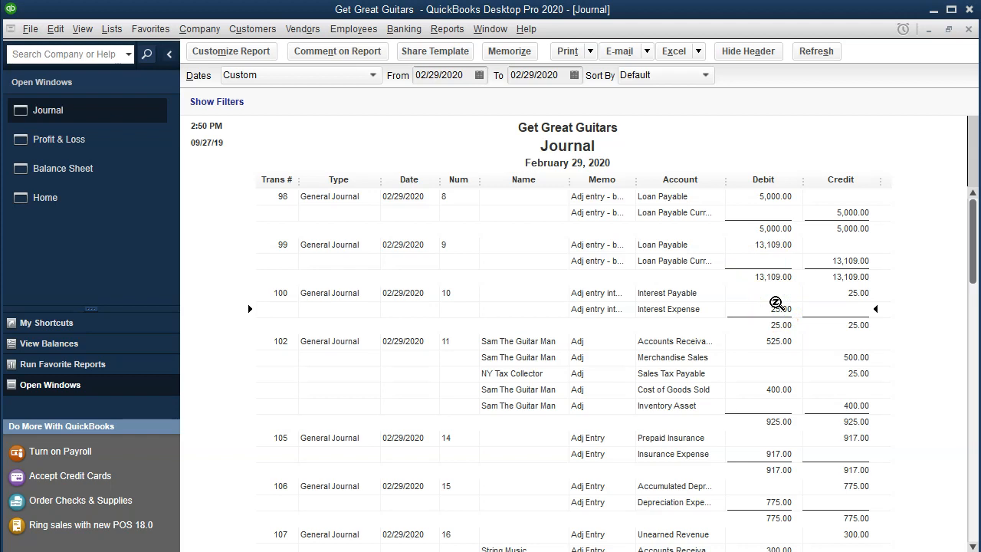
pyautogui.scroll(-1, 775, 303)
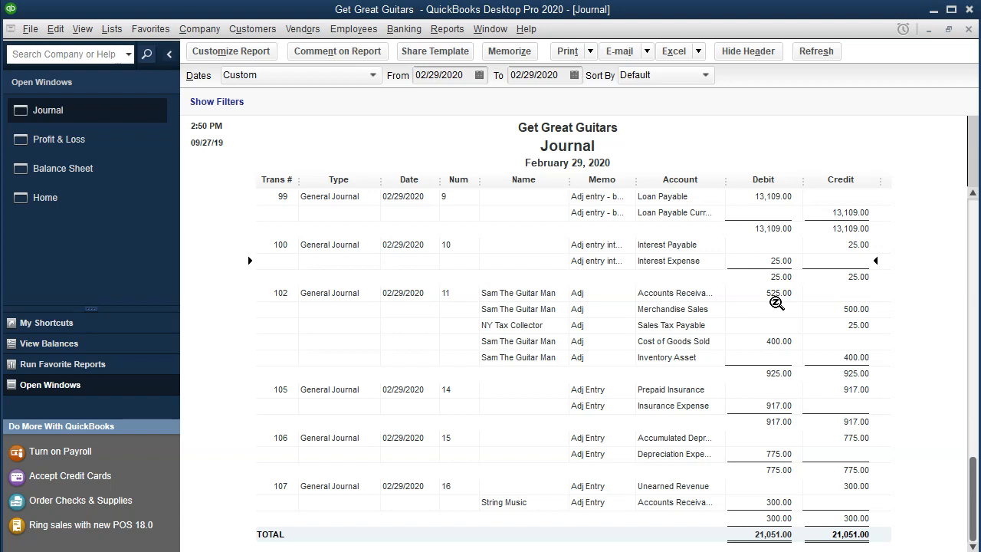
pyautogui.click(778, 406)
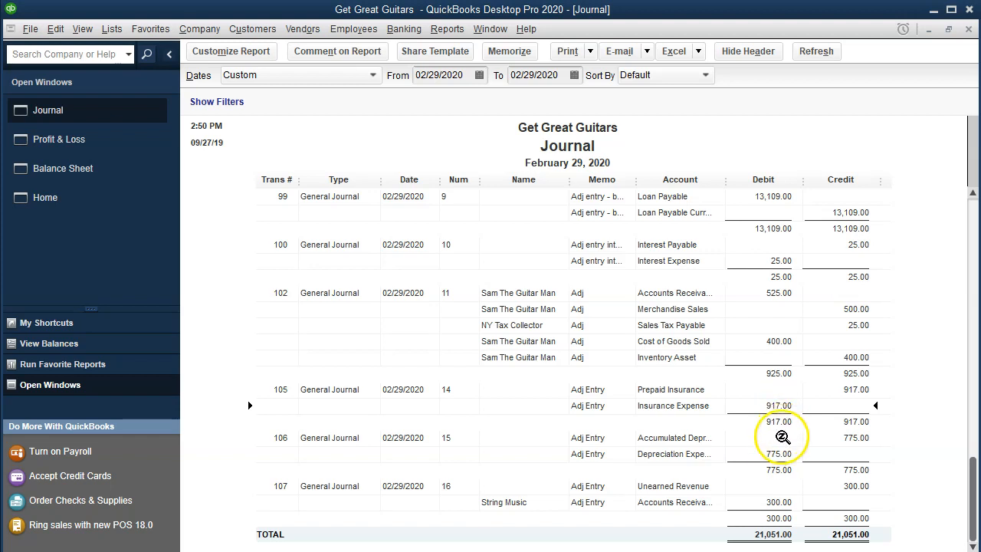
pyautogui.click(777, 454)
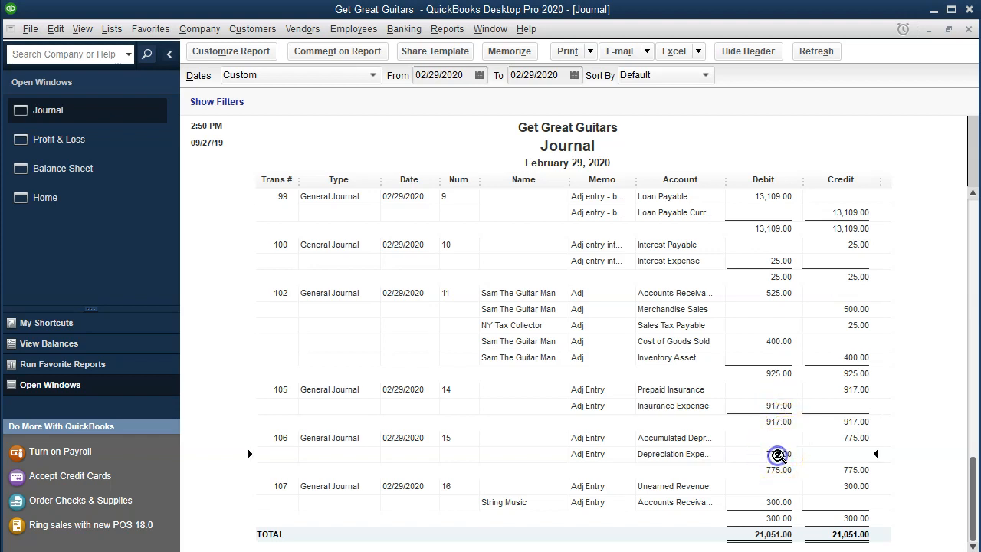
pyautogui.click(775, 503)
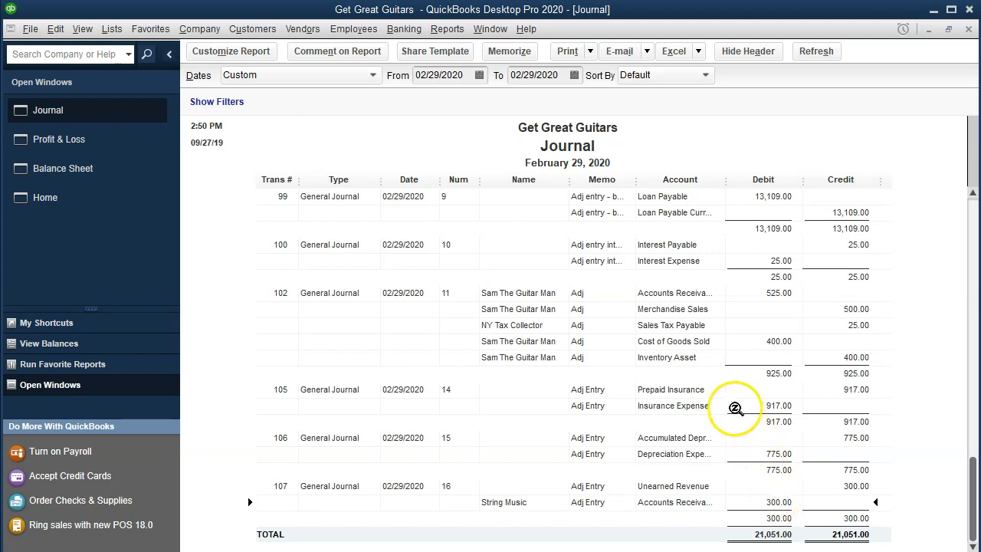
# Print the Journal report in landscape with CutePDF Writer, fitted to one page wide
pyautogui.click(590, 51)
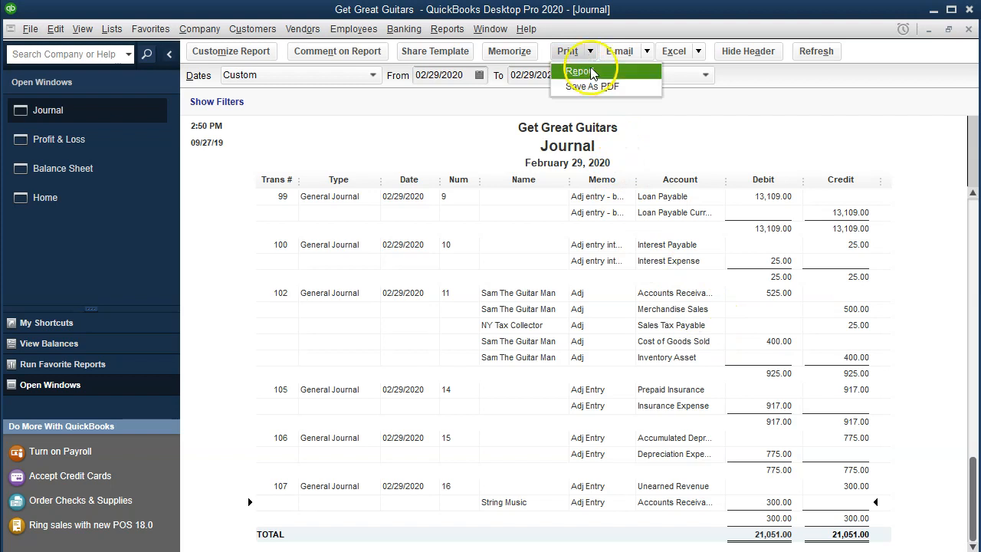
pyautogui.click(580, 70)
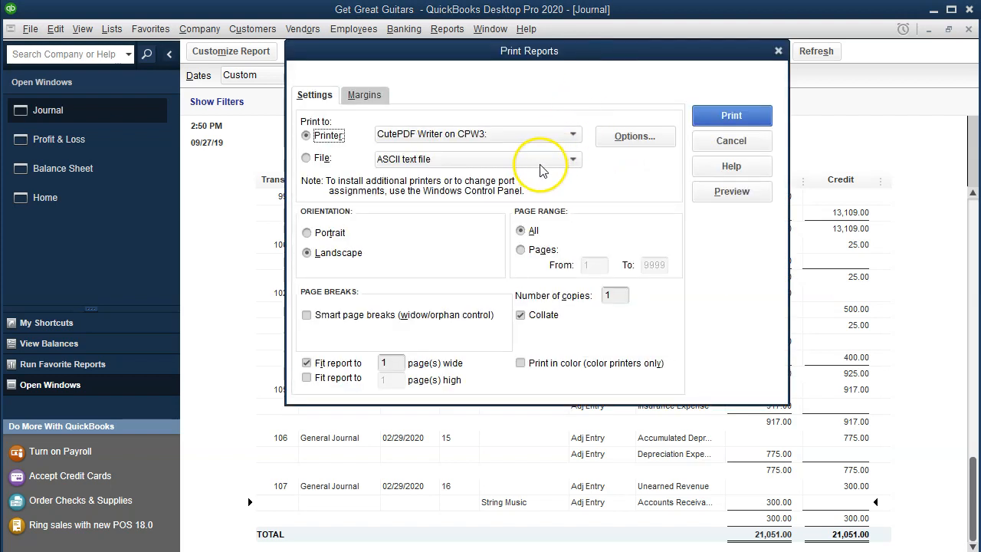
pyautogui.click(705, 119)
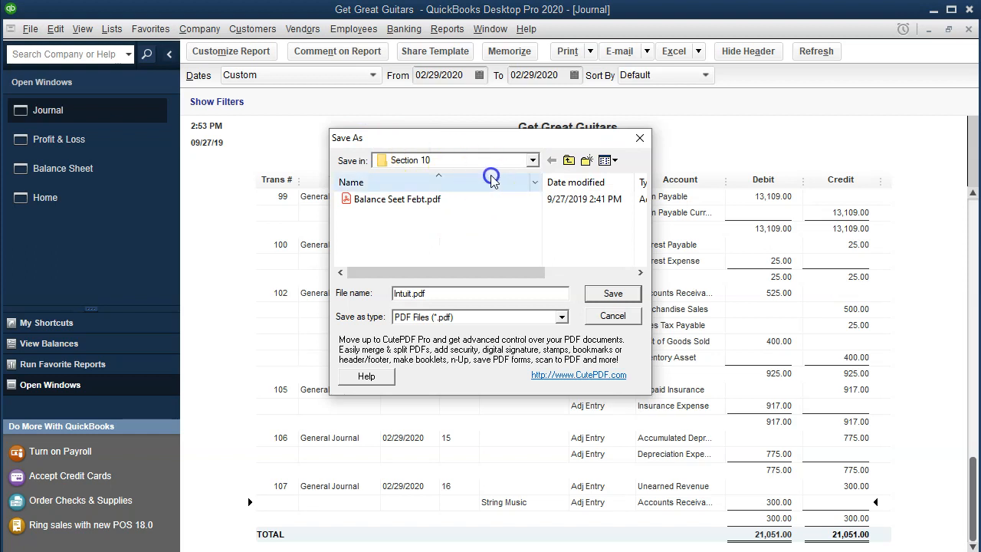
pyautogui.moveTo(481, 146); pyautogui.dragTo(554, 201)
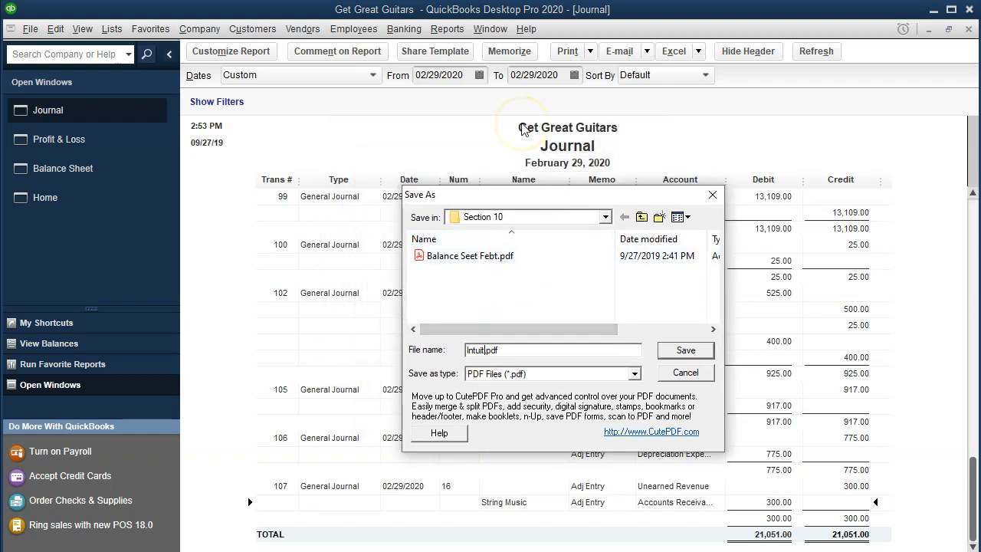
# Name the Journal PDF "Adjusting Journal Entries Feb" and save it in the Section 10 folder
pyautogui.press('Delete')
pyautogui.press('Delete')
pyautogui.press('Delete')
pyautogui.press('Delete')
pyautogui.press('Delete')
pyautogui.press('Delete')
pyautogui.press('Delete')
pyautogui.write('Adjusting Journal Entries')
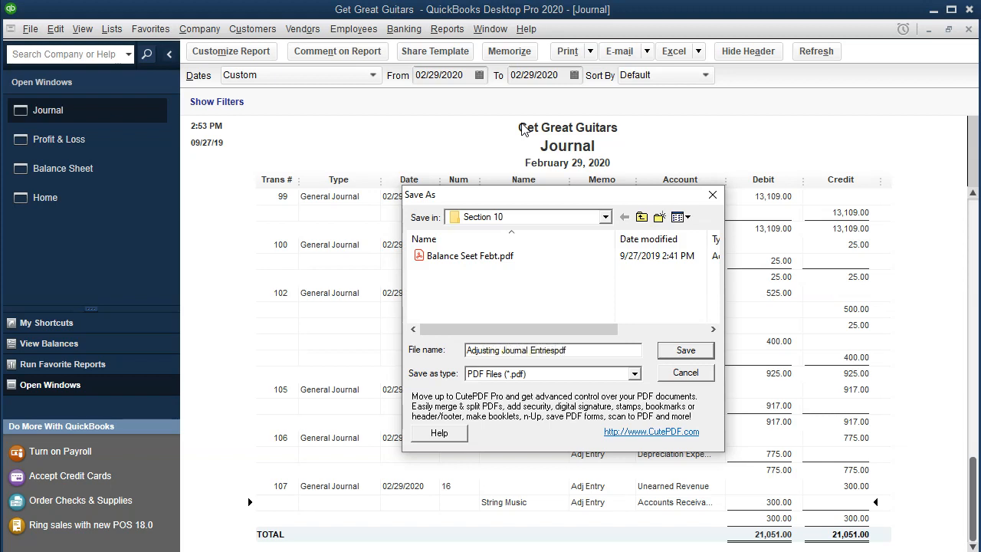
pyautogui.write(' Feb')
pyautogui.click(686, 349)
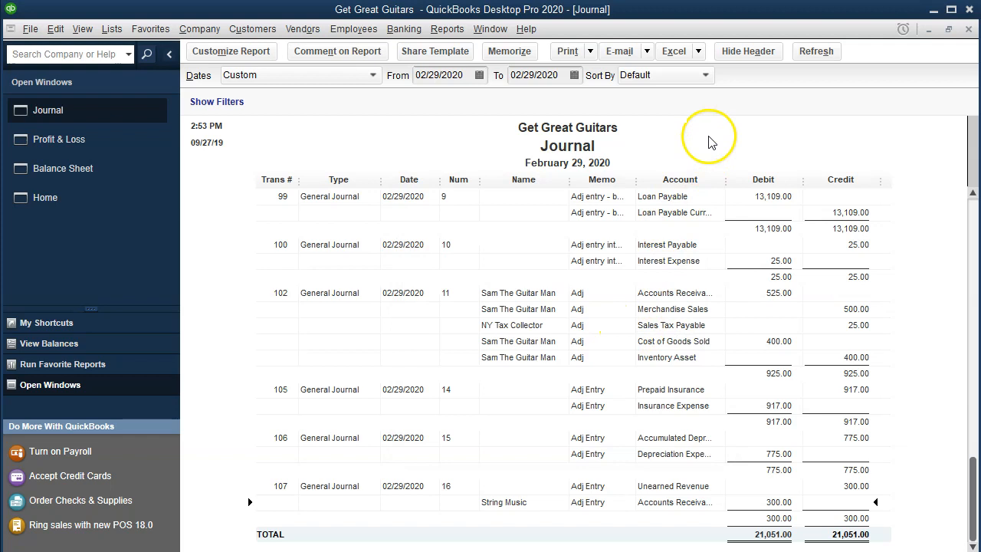
# Export the Journal report as a new worksheet in the existing workbook FS Feb.xlsx from the Section 10 folder
pyautogui.click(698, 51)
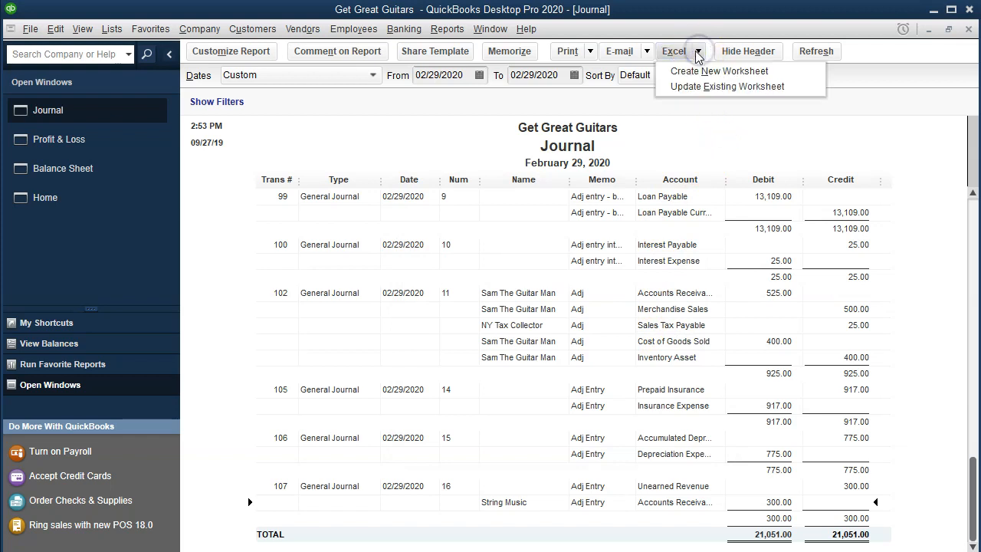
pyautogui.click(766, 72)
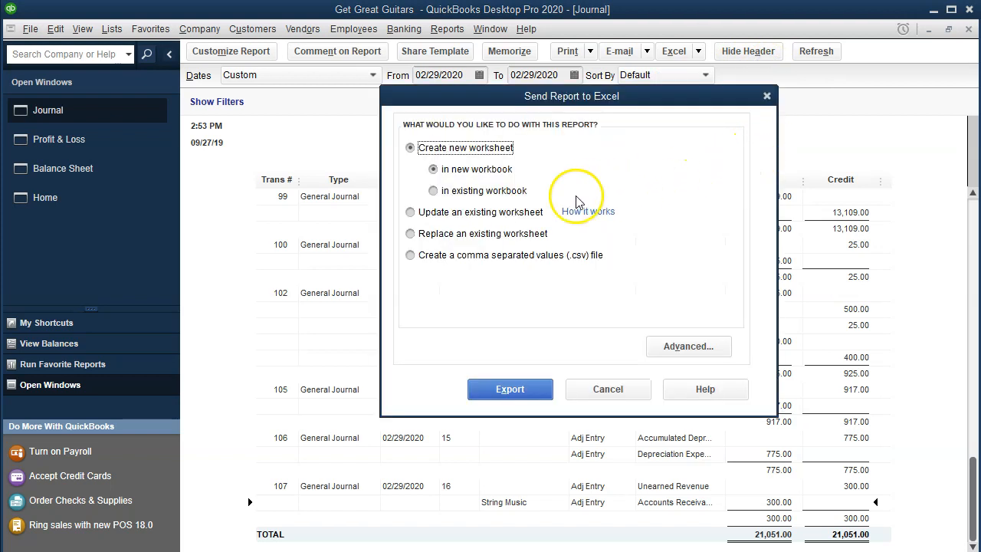
pyautogui.click(456, 195)
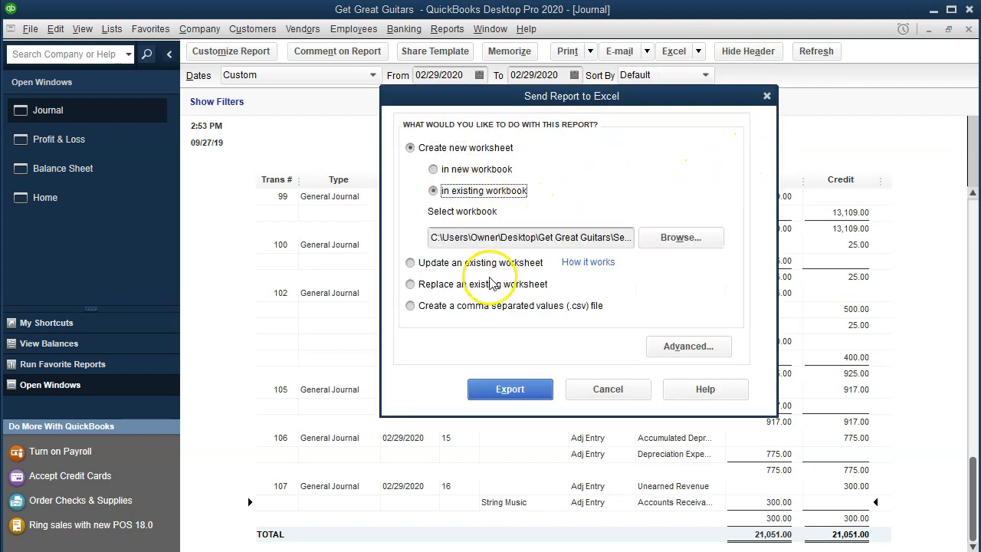
pyautogui.click(673, 239)
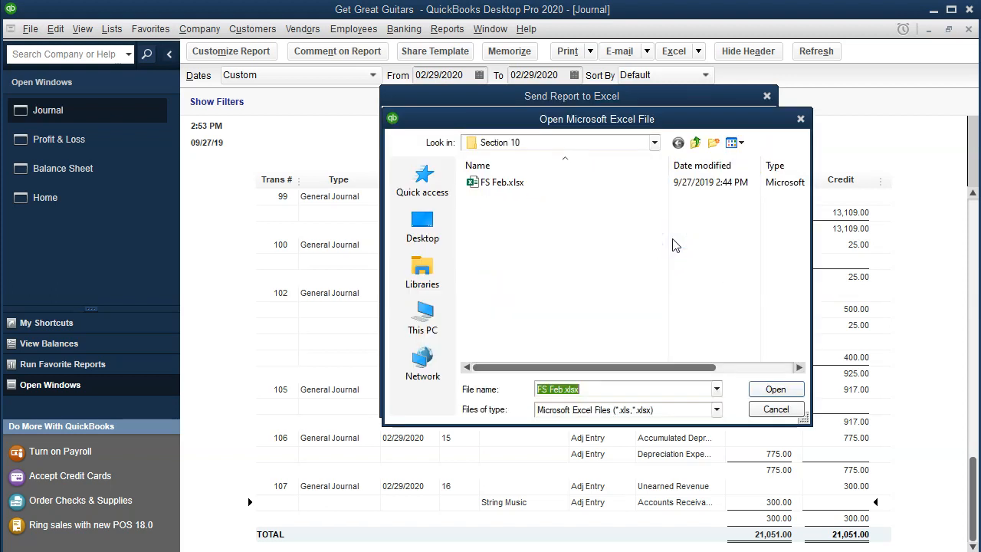
pyautogui.click(655, 143)
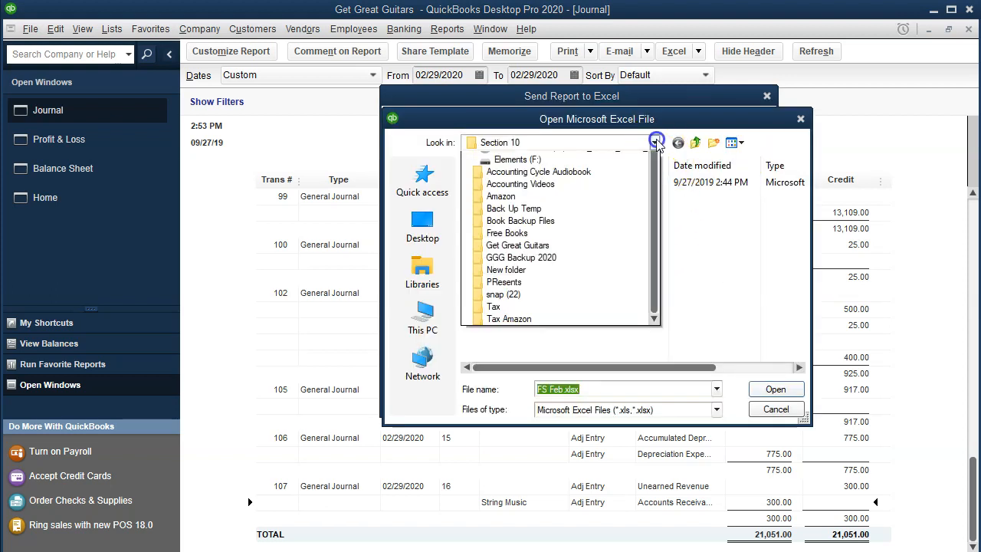
pyautogui.click(655, 143)
pyautogui.doubleClick(526, 190)
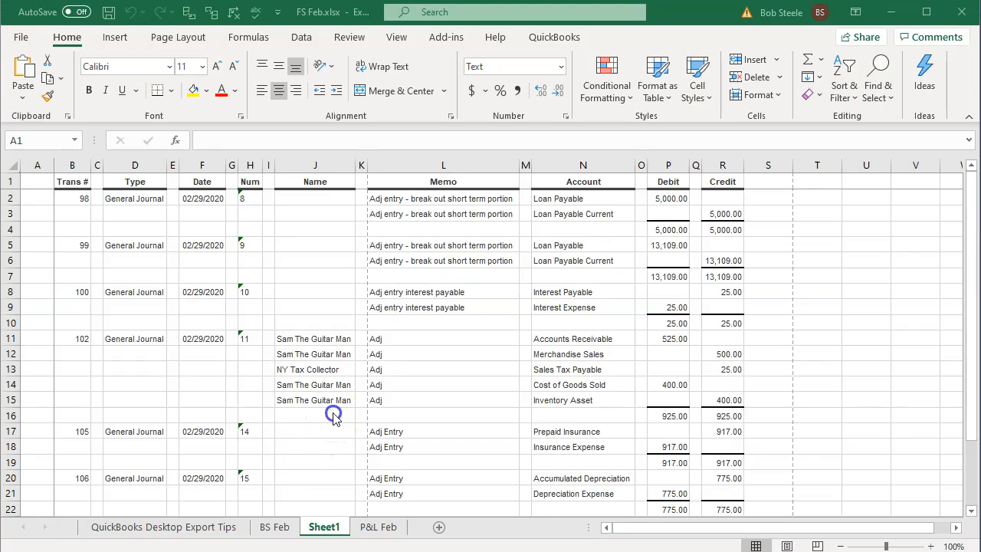
# Move Sheet1 after the P&L Feb sheet and permanently delete the QuickBooks Desktop Export Tips sheet
pyautogui.click(325, 528)
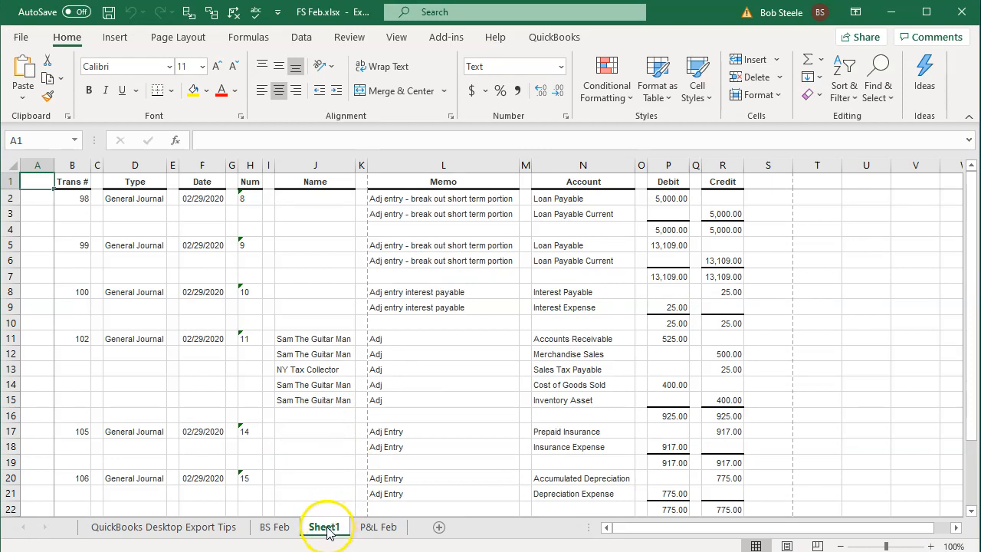
pyautogui.moveTo(325, 527); pyautogui.dragTo(410, 527)
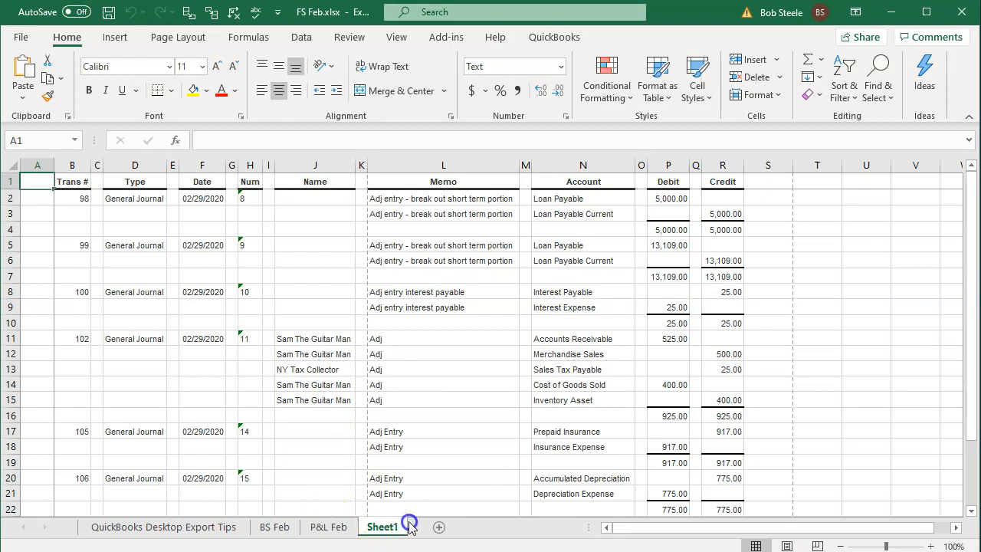
pyautogui.click(185, 528)
pyautogui.rightClick(185, 528)
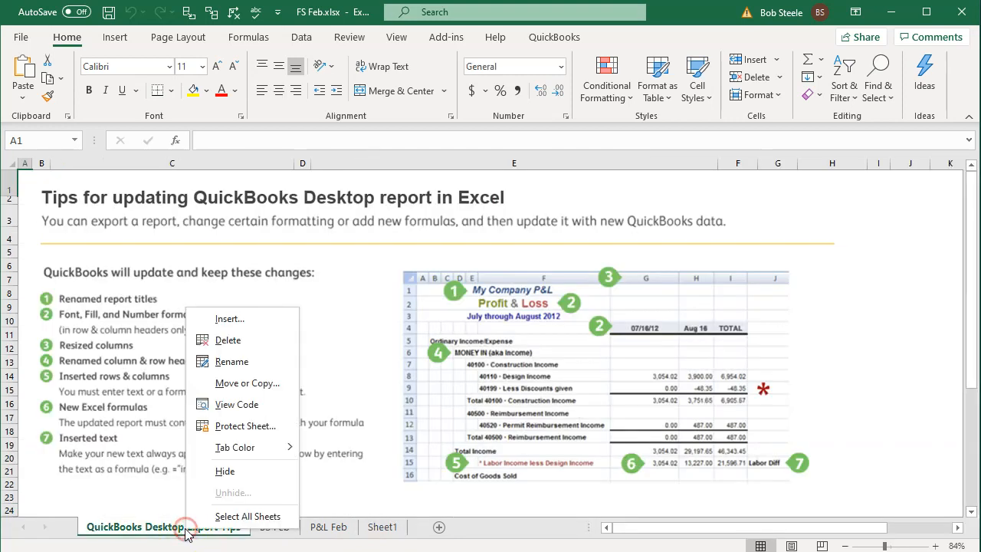
pyautogui.click(223, 339)
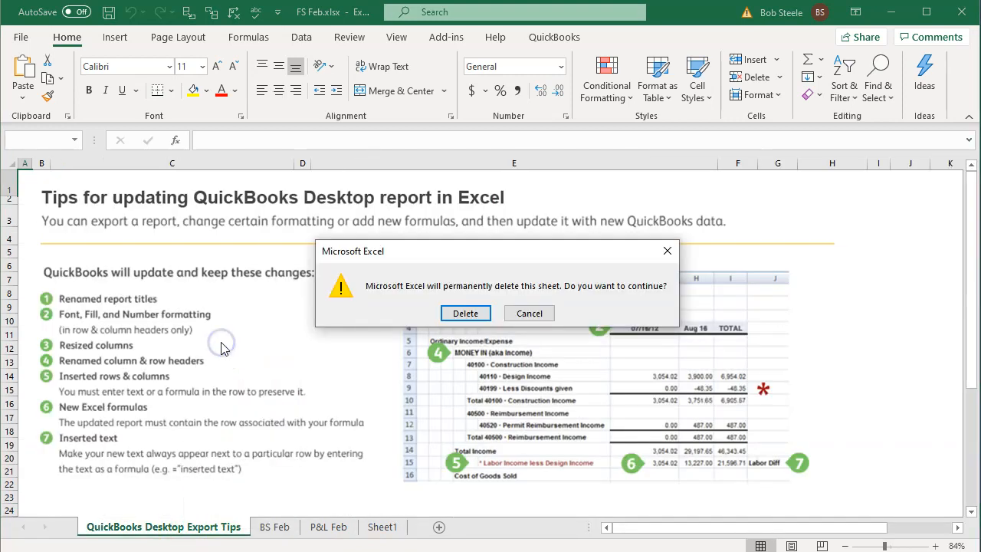
pyautogui.click(453, 316)
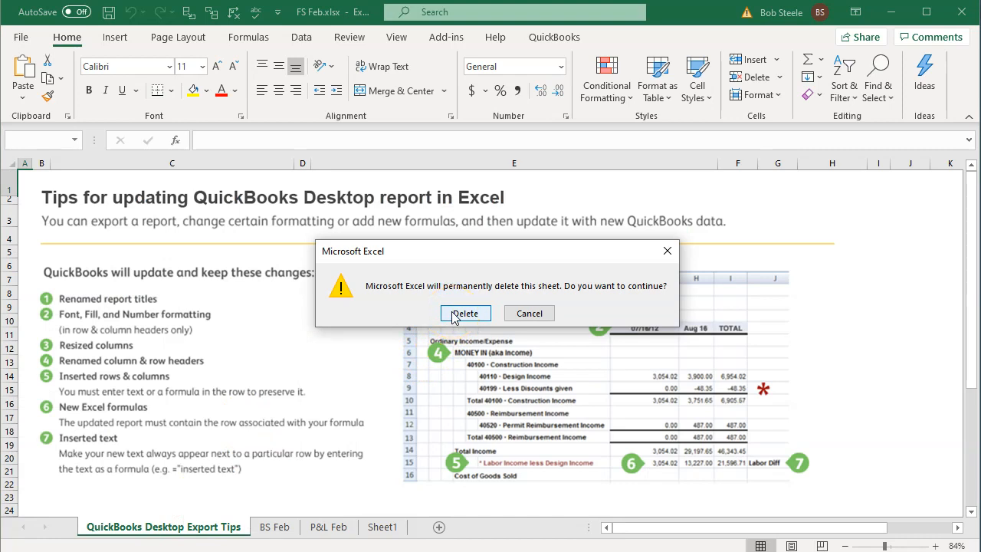
# Show Sheet1 in Page Layout view, accepting the unfreezing of its panes, and remove the window split
pyautogui.click(220, 528)
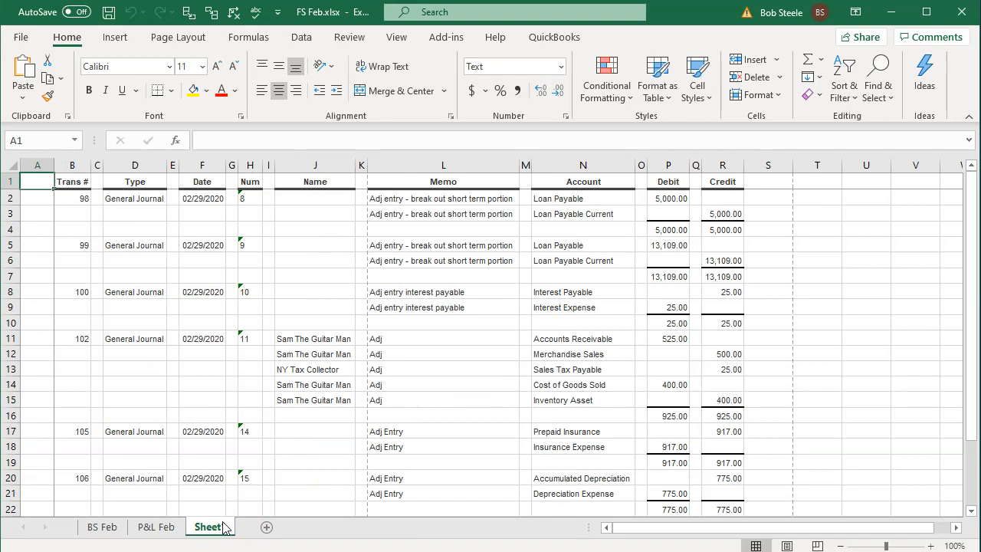
pyautogui.click(785, 546)
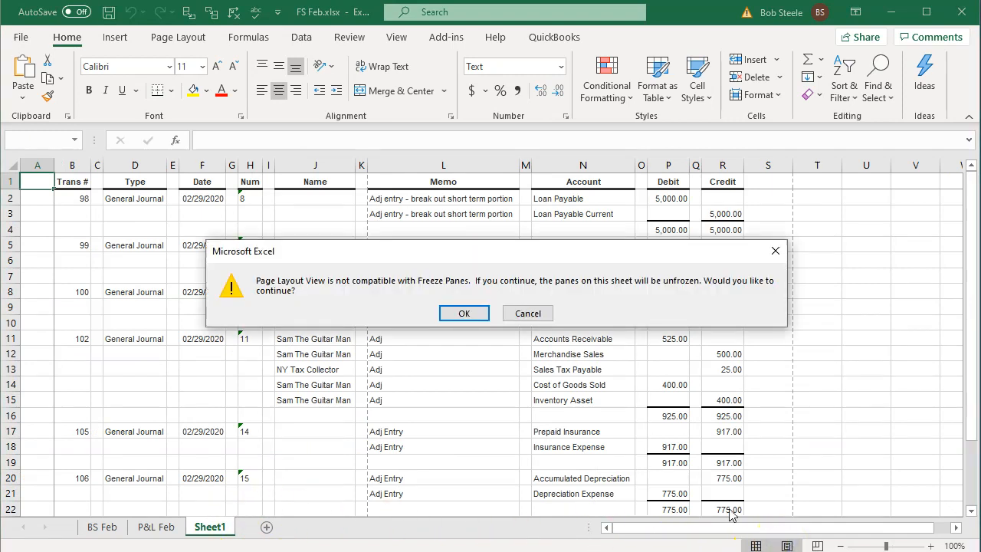
pyautogui.click(464, 313)
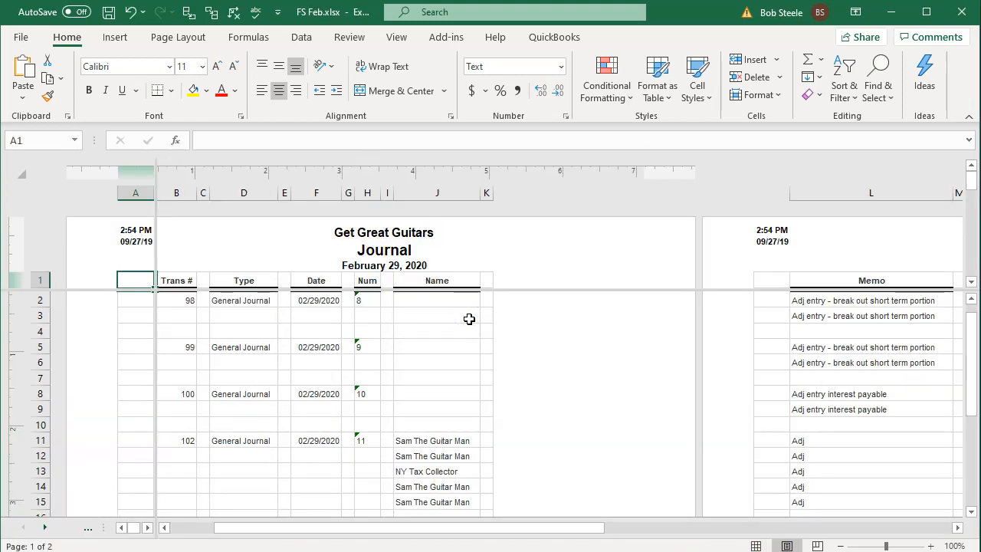
pyautogui.click(396, 43)
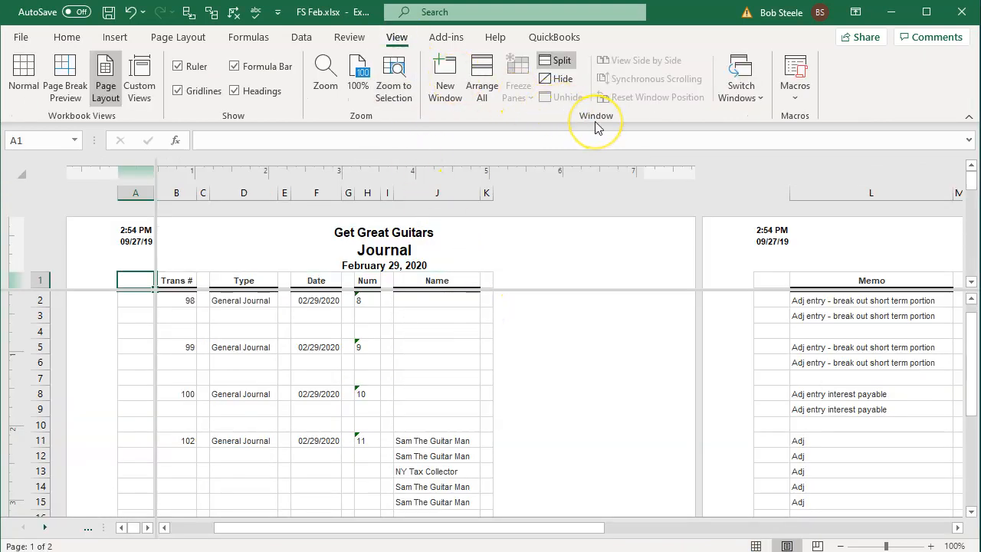
pyautogui.click(568, 66)
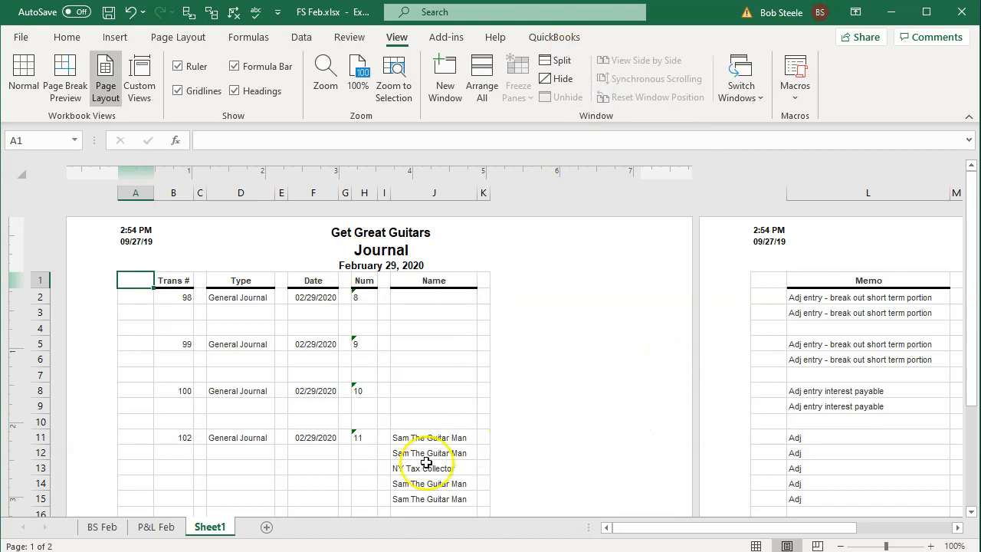
# Rename Sheet1 as "Adj Etnries Feb"
pyautogui.doubleClick(219, 530)
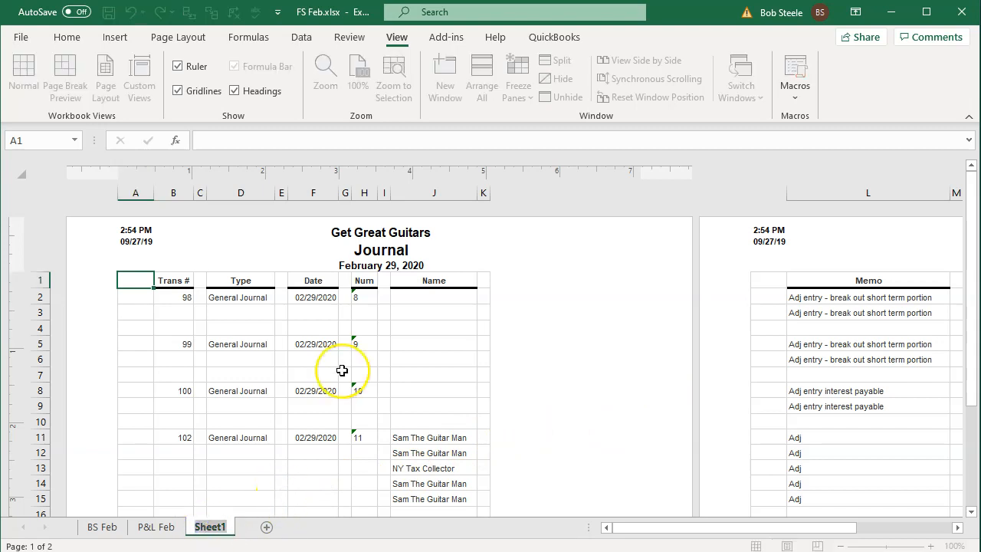
pyautogui.write('Adj')
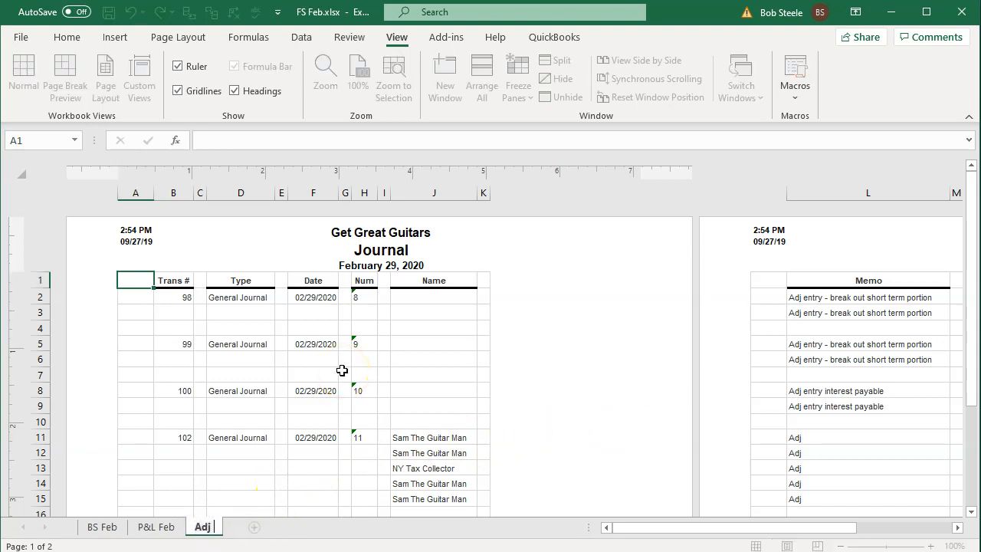
pyautogui.write(' Jour')
pyautogui.press('BackSpace')
pyautogui.press('BackSpace')
pyautogui.press('BackSpace')
pyautogui.press('BackSpace')
pyautogui.write('Etnries')
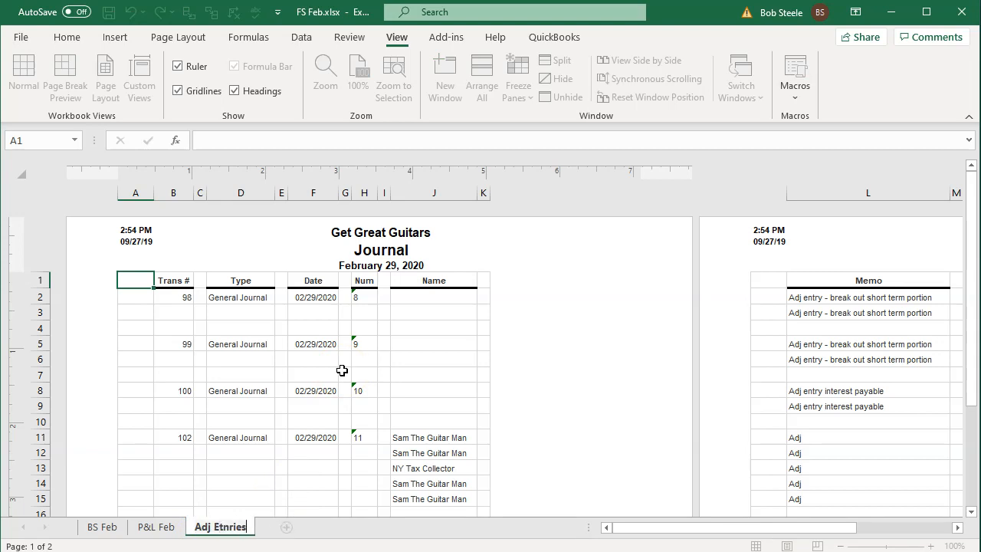
pyautogui.write(' Feb')
pyautogui.click(343, 373)
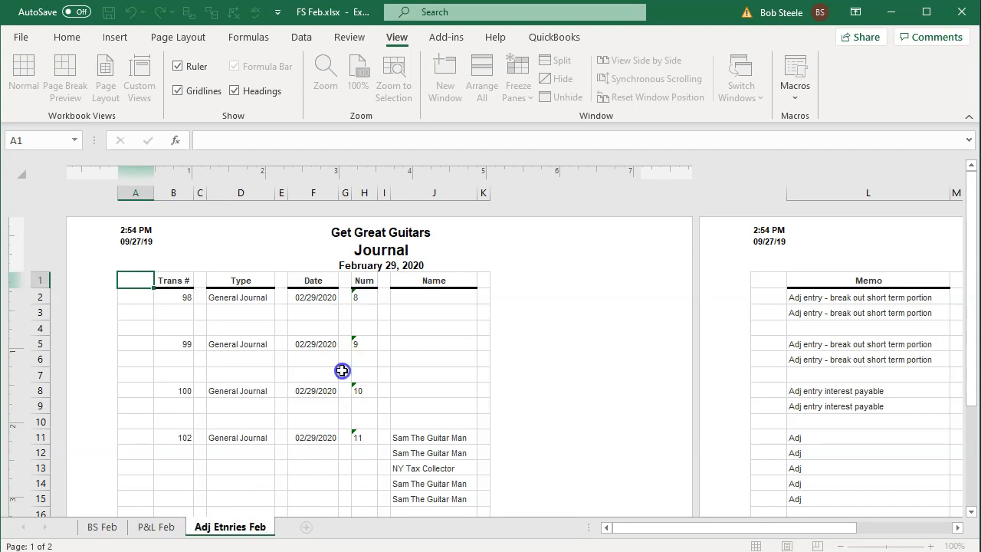
# Return to Normal view and delete the empty spacer columns A, C, E, G, I, K, M, O and Q
pyautogui.click(755, 546)
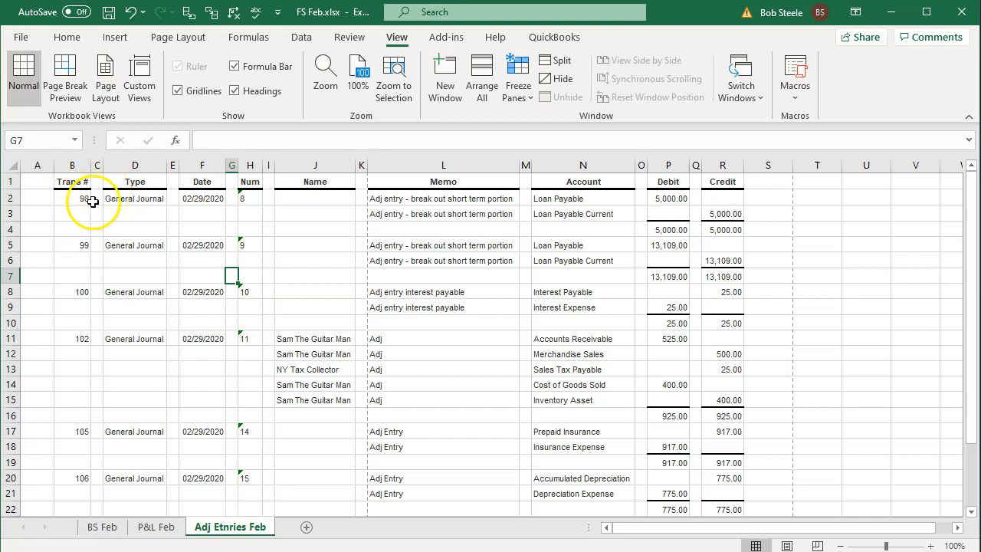
pyautogui.click(38, 166)
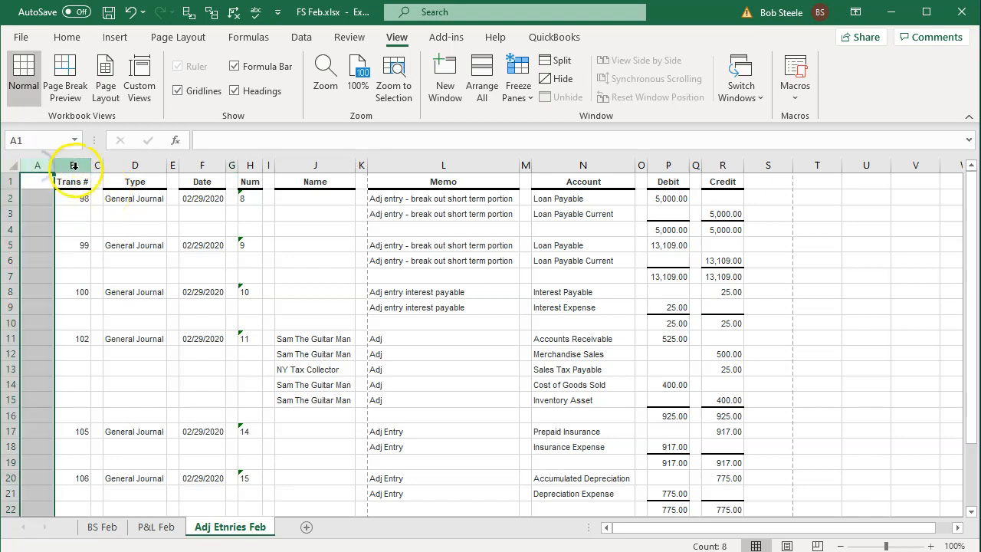
pyautogui.keyDown('ctrl'); pyautogui.click(96, 166); pyautogui.keyUp('ctrl')
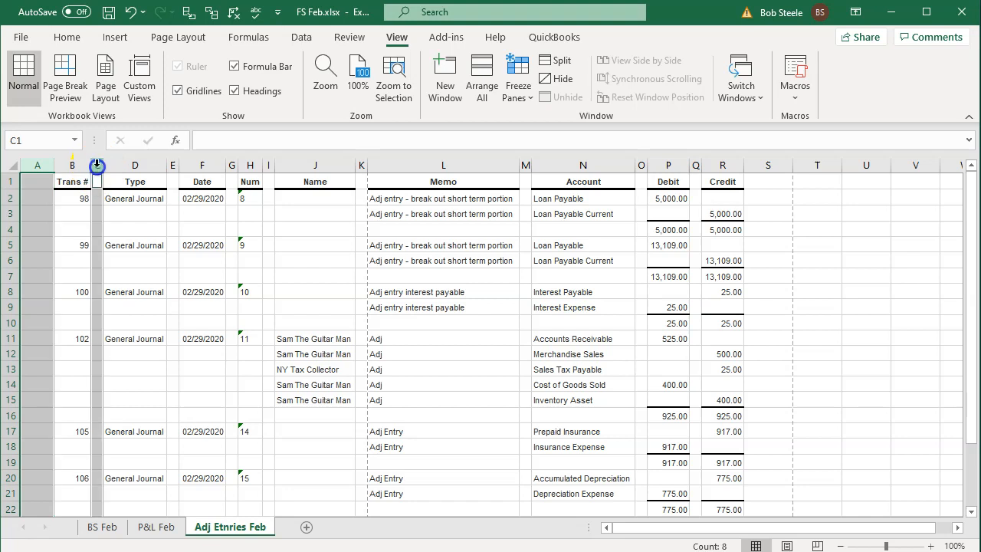
pyautogui.keyDown('ctrl'); pyautogui.click(172, 166); pyautogui.keyUp('ctrl')
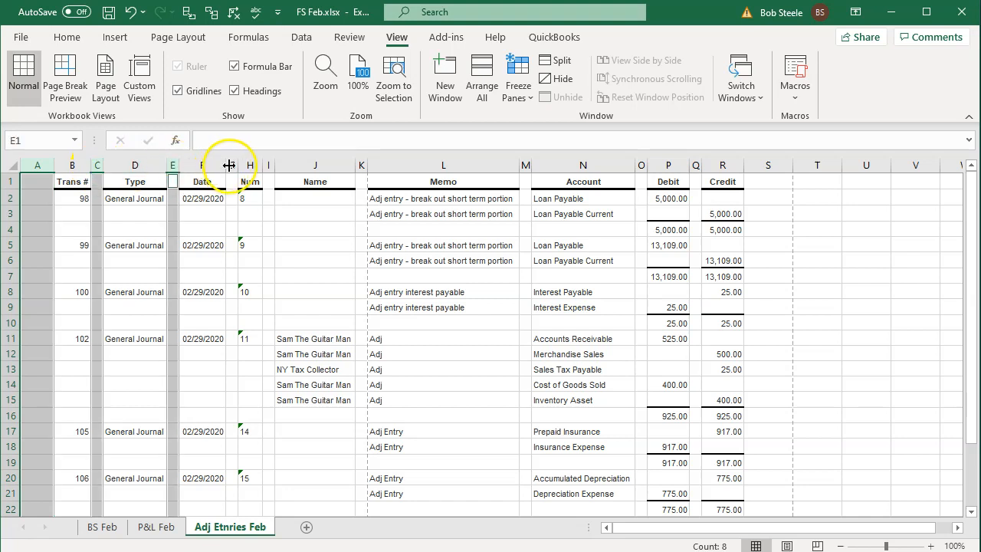
pyautogui.keyDown('ctrl'); pyautogui.click(232, 166); pyautogui.keyUp('ctrl')
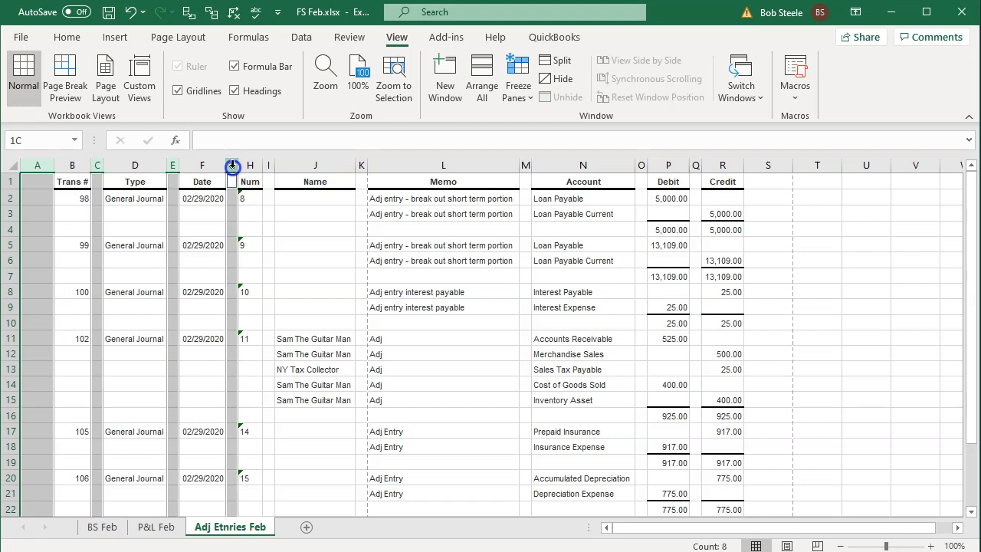
pyautogui.keyDown('ctrl'); pyautogui.click(268, 166); pyautogui.keyUp('ctrl')
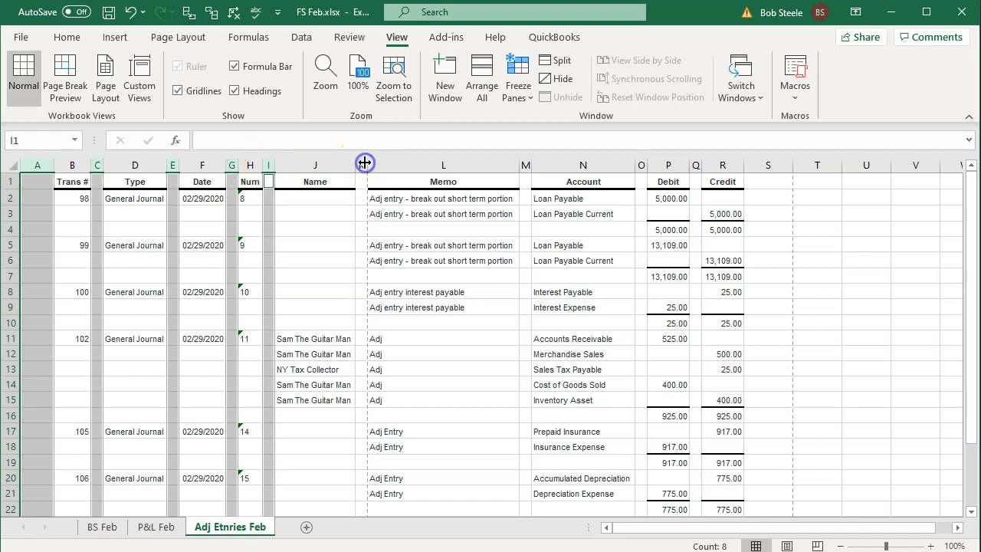
pyautogui.moveTo(360, 165); pyautogui.dragTo(509, 165)
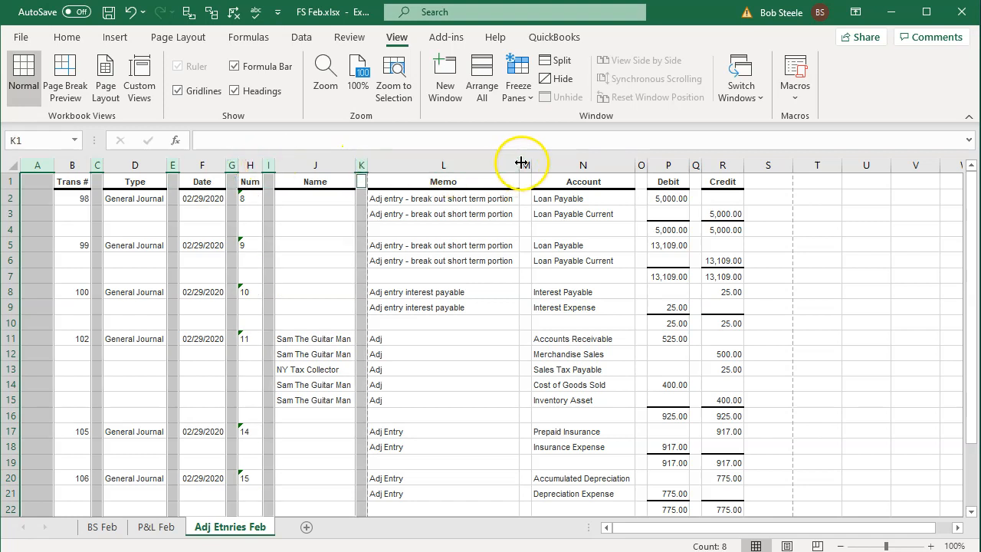
pyautogui.keyDown('ctrl'); pyautogui.click(525, 165); pyautogui.keyUp('ctrl')
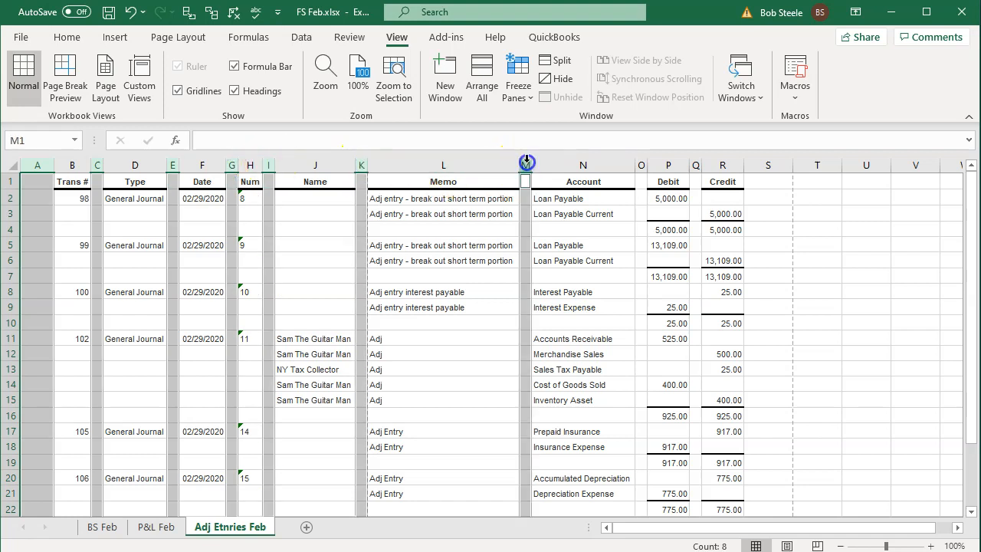
pyautogui.keyDown('ctrl'); pyautogui.click(640, 165); pyautogui.keyUp('ctrl')
pyautogui.keyDown('ctrl'); pyautogui.click(695, 164); pyautogui.keyUp('ctrl')
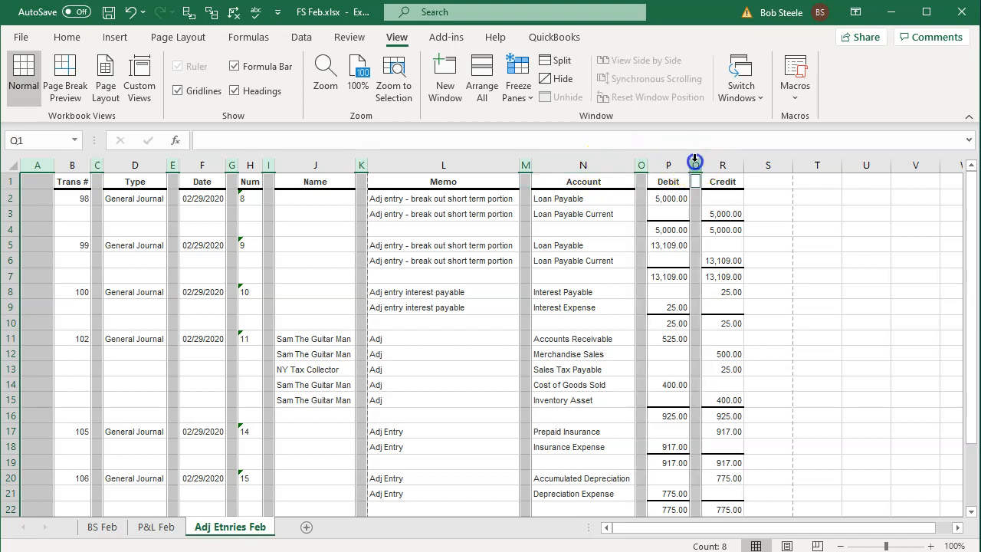
pyautogui.rightClick(267, 218)
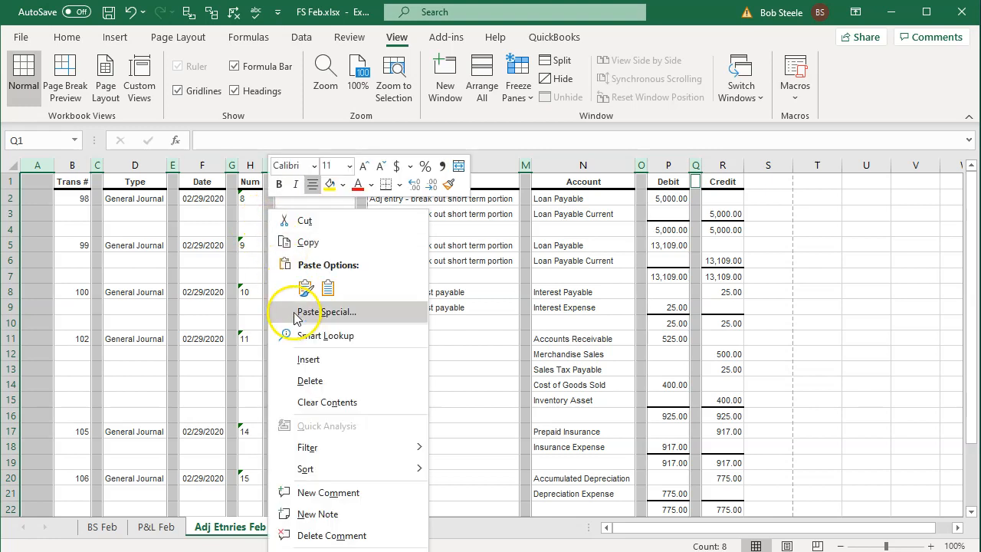
pyautogui.click(310, 381)
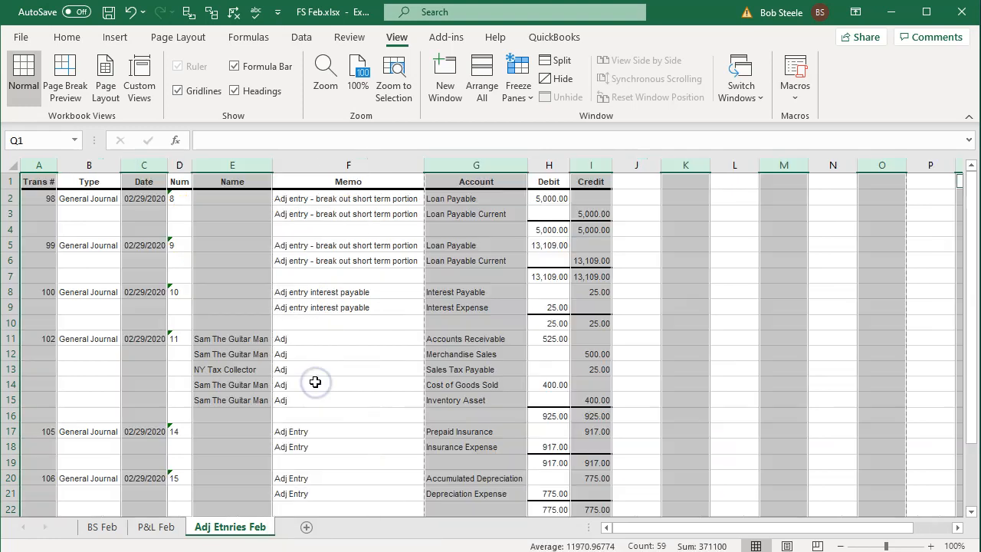
pyautogui.click(369, 341)
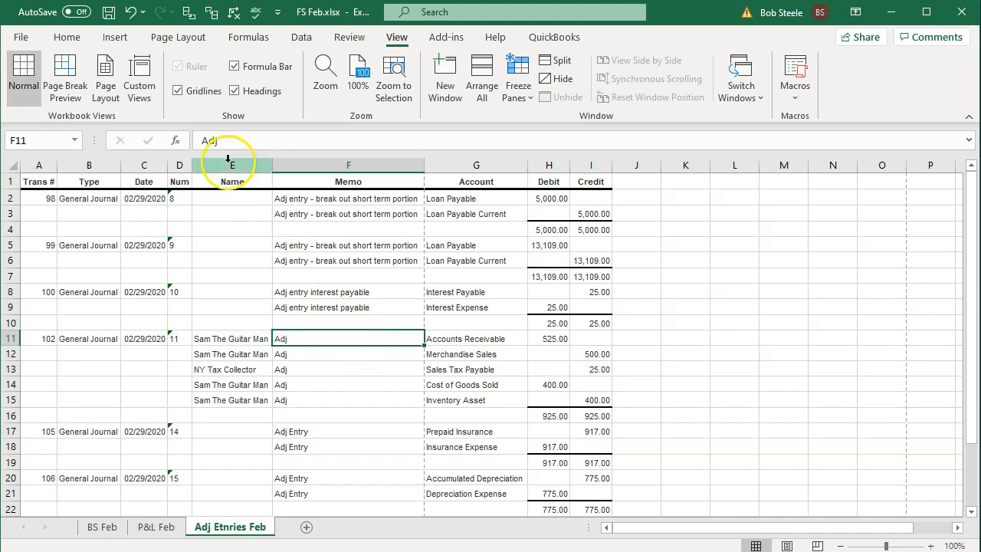
# Set the page orientation of the adjusting entries sheet to Landscape and look over its rows down to the totals
pyautogui.click(175, 43)
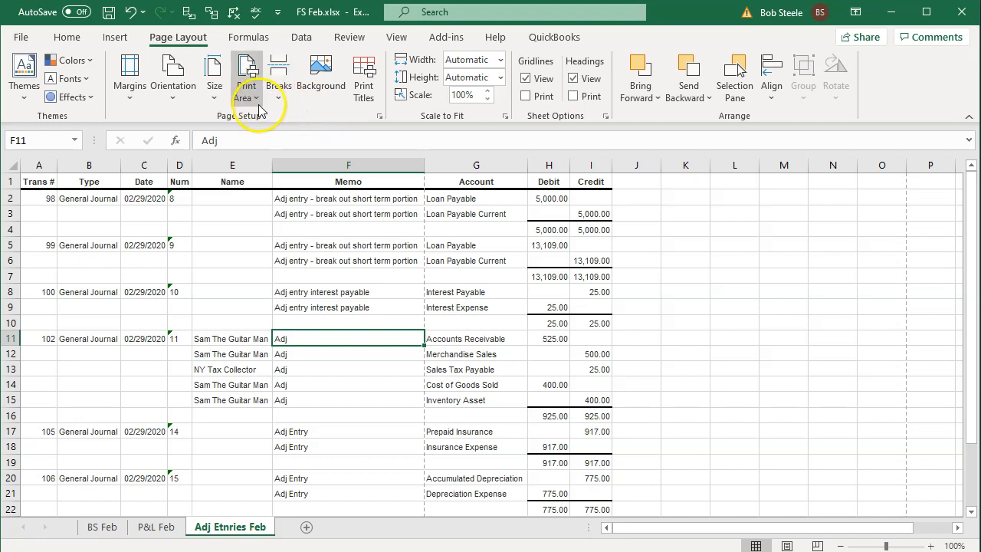
pyautogui.click(176, 88)
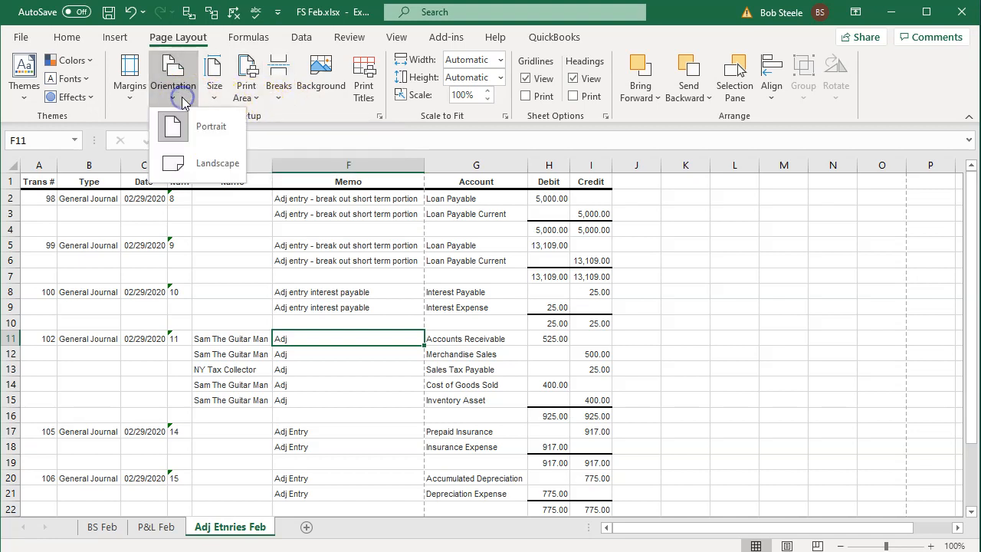
pyautogui.click(193, 170)
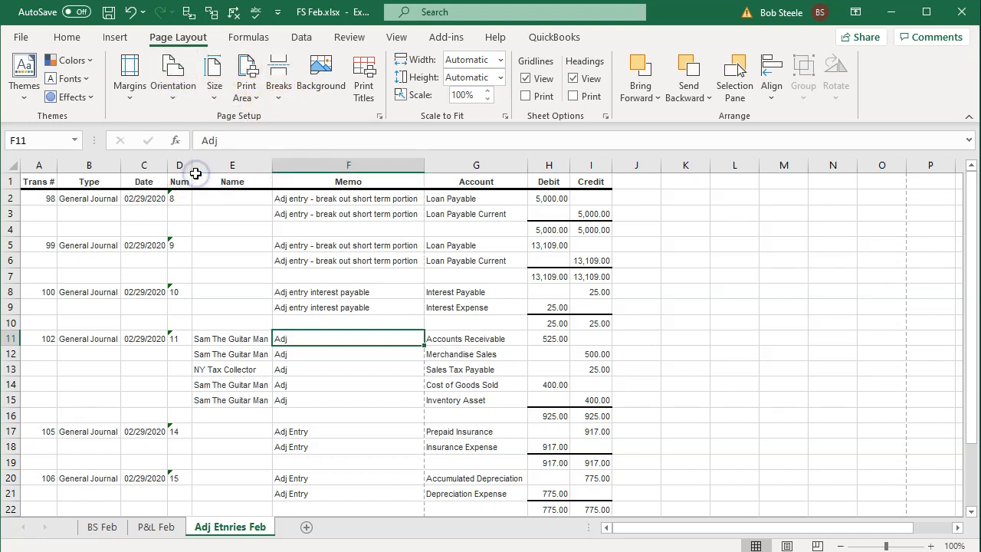
pyautogui.click(491, 338)
pyautogui.scroll(-4, 491, 397)
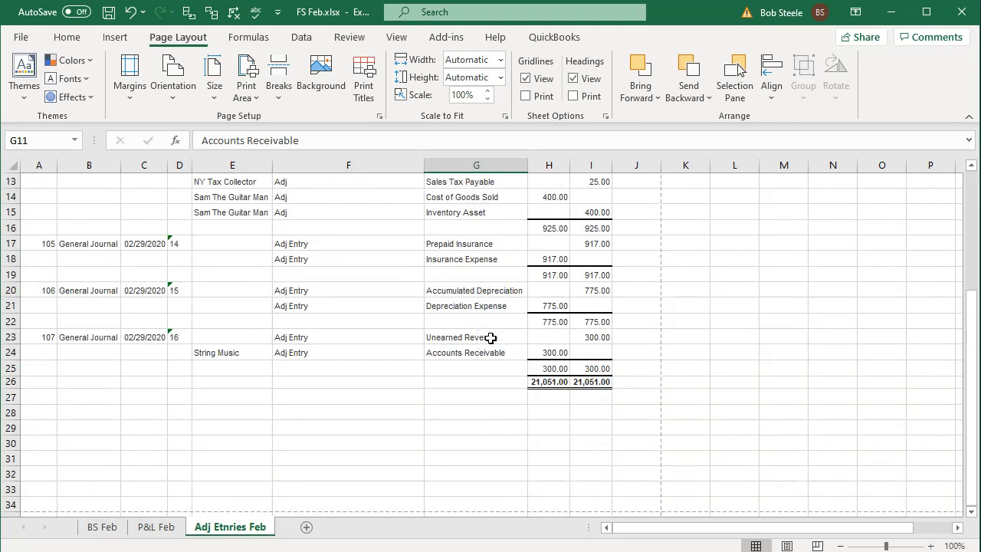
pyautogui.scroll(4, 490, 368)
# Try to delete rows 11 to 16, which hold transaction 102, and undo the deletion
pyautogui.click(433, 337)
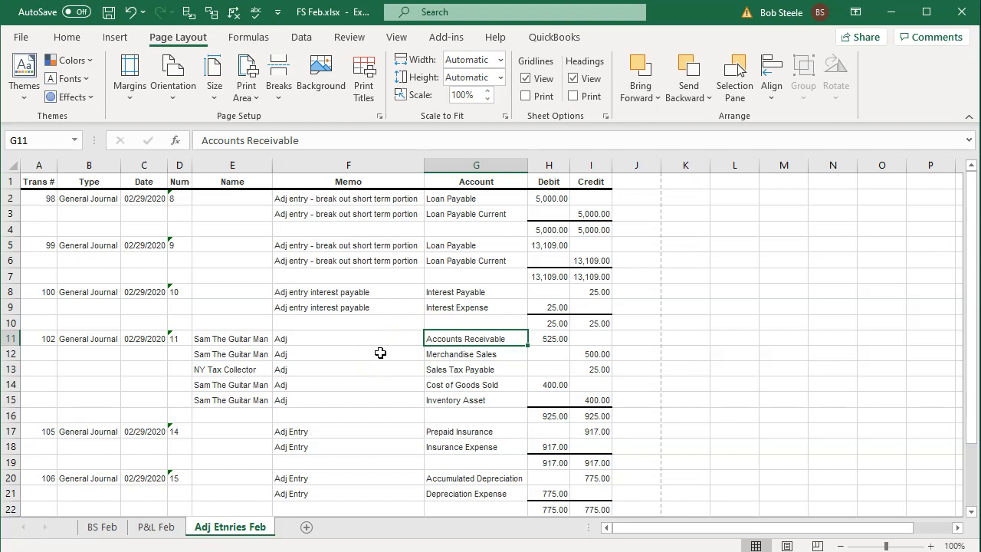
pyautogui.moveTo(11, 339); pyautogui.dragTo(11, 415)
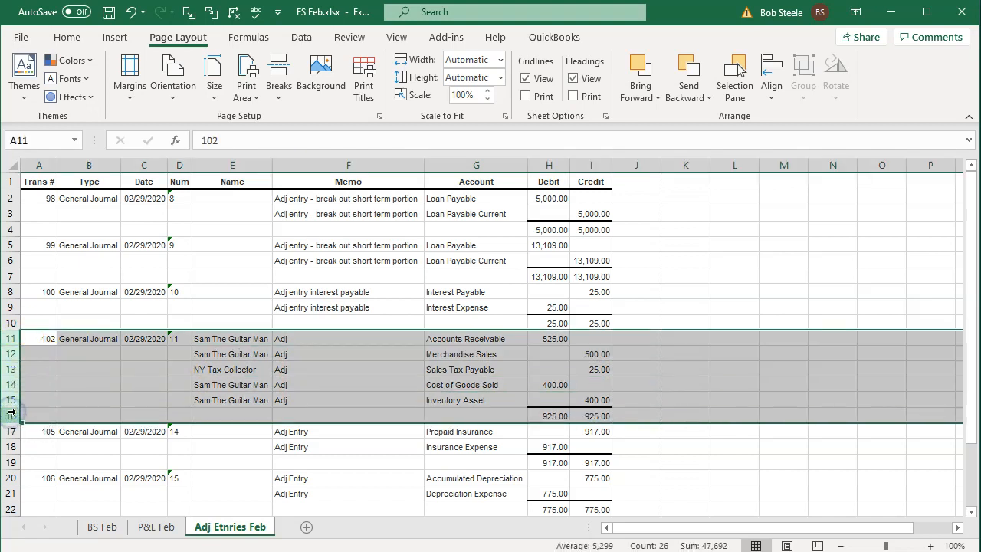
pyautogui.rightClick(69, 397)
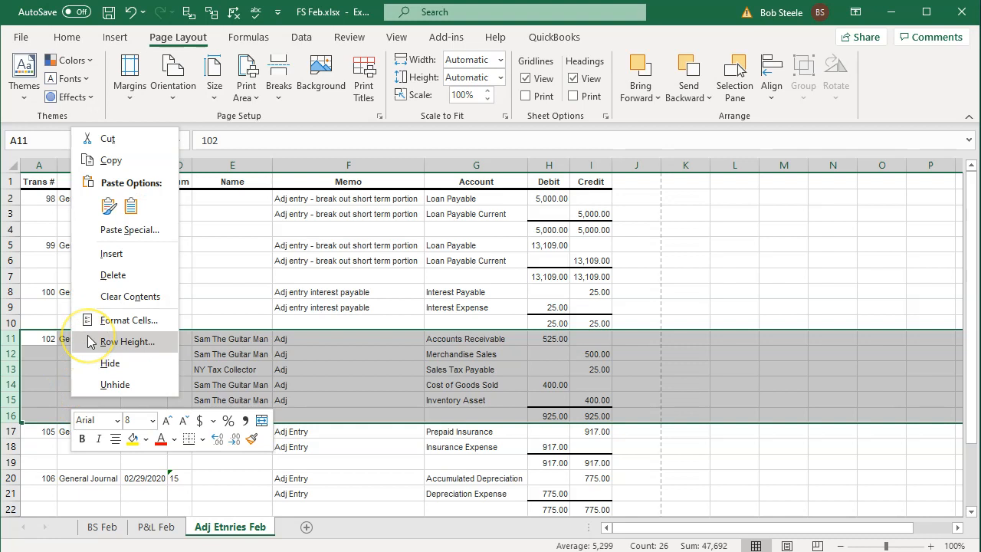
pyautogui.click(94, 274)
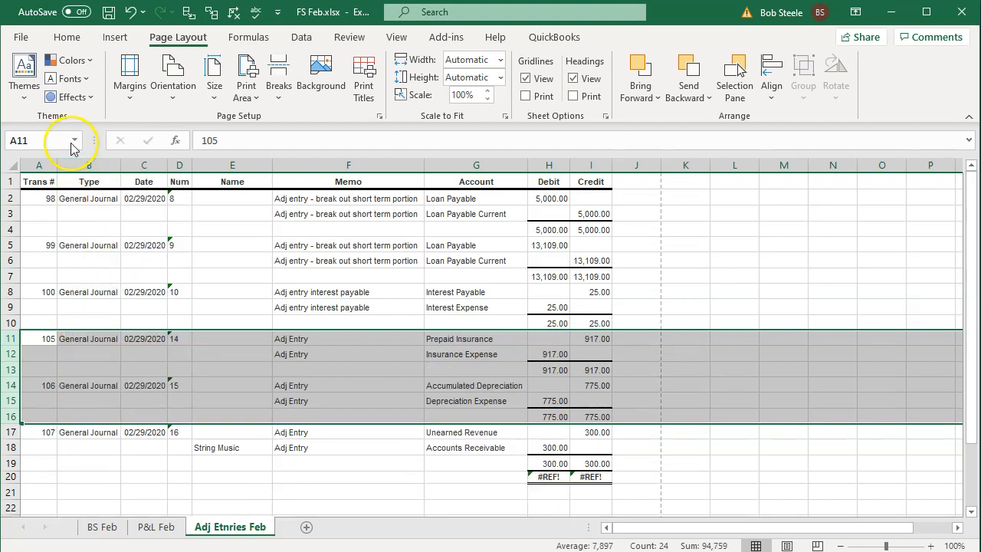
pyautogui.click(131, 13)
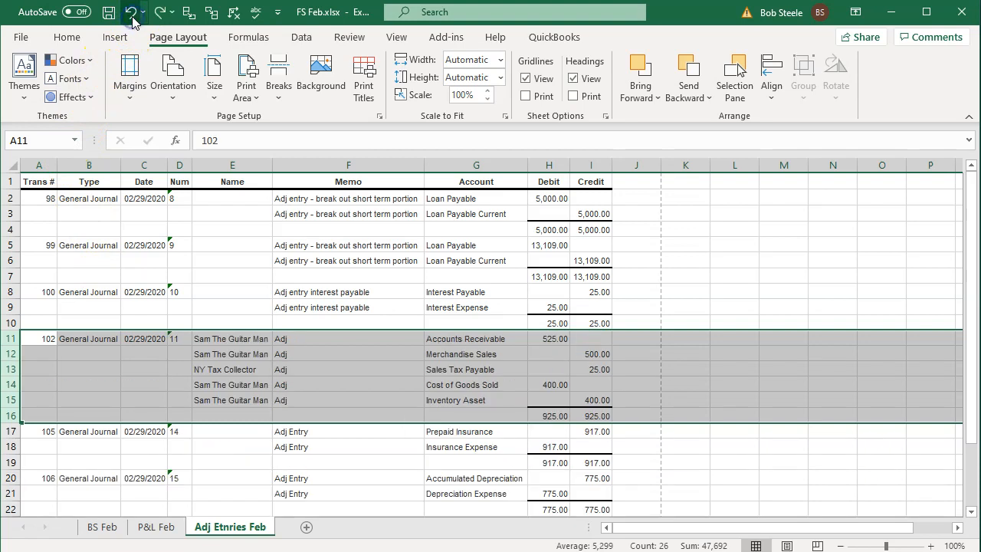
# Save the FS Feb workbook in macro-free format, close it and return to the QuickBooks Journal report
pyautogui.click(212, 292)
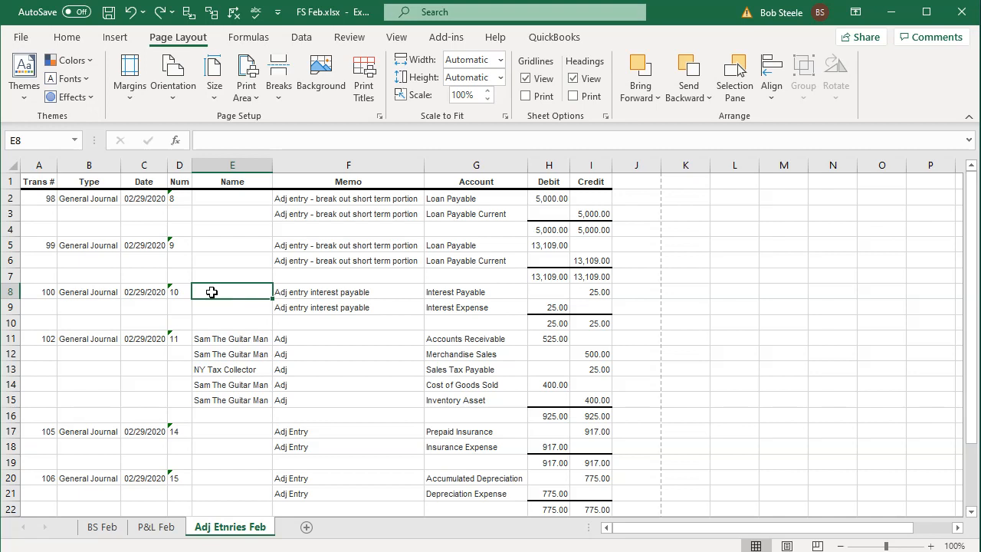
pyautogui.click(188, 333)
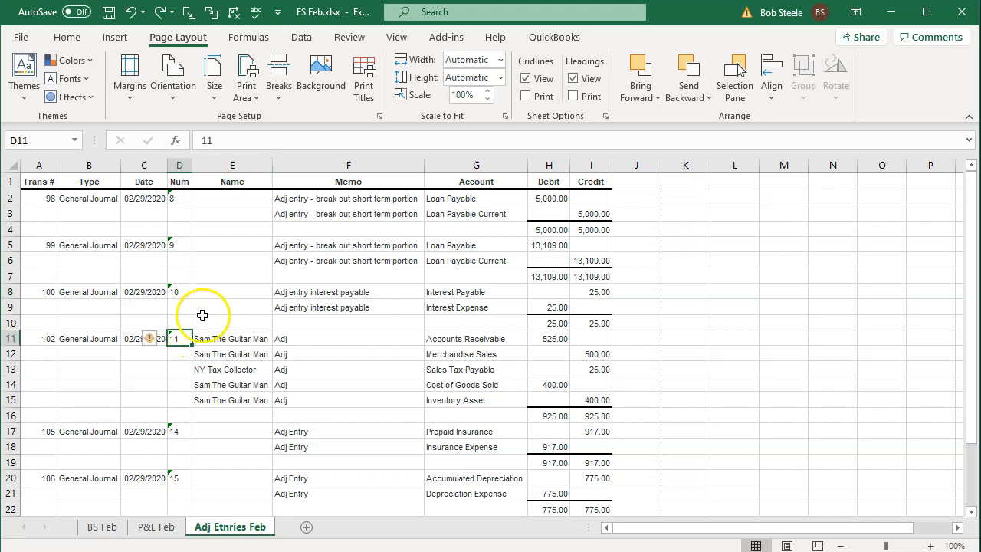
pyautogui.click(204, 309)
pyautogui.click(108, 12)
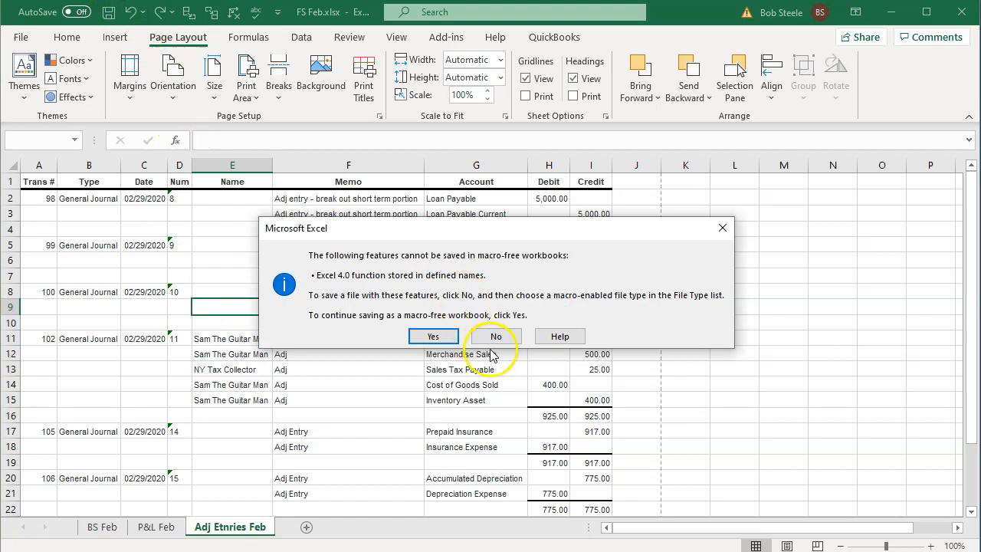
pyautogui.click(433, 336)
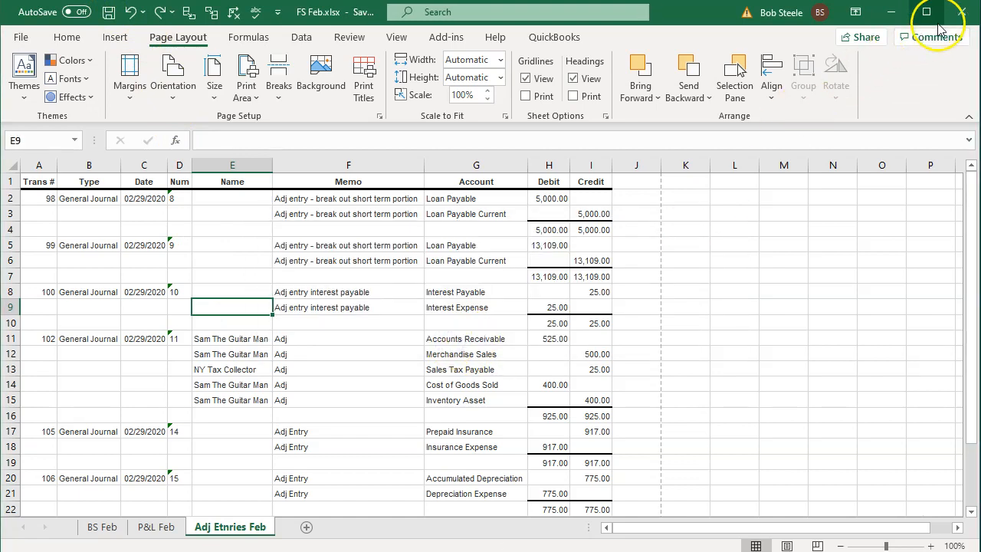
pyautogui.click(957, 14)
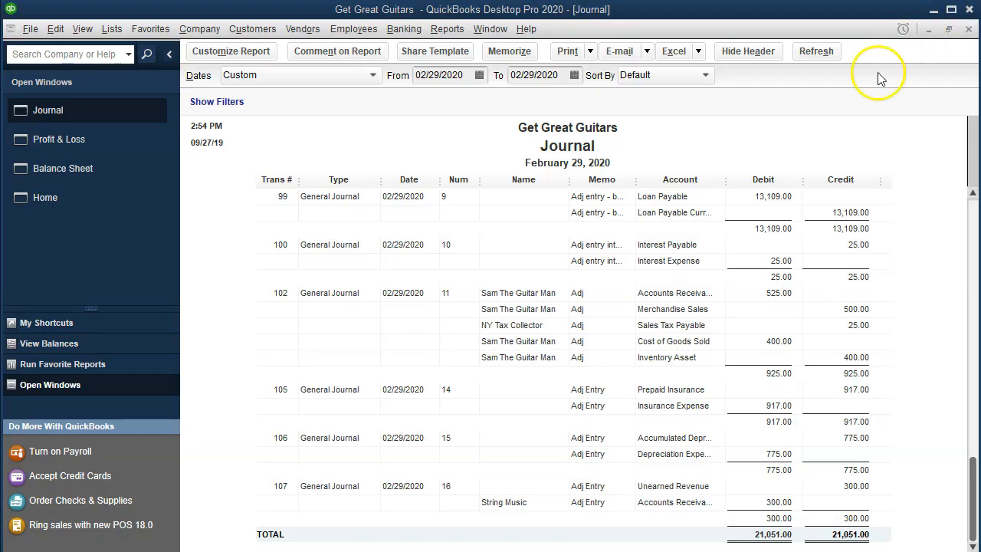
# Print the February 2020 Profit & Loss report to CutePDF Writer in portrait orientation
pyautogui.click(92, 143)
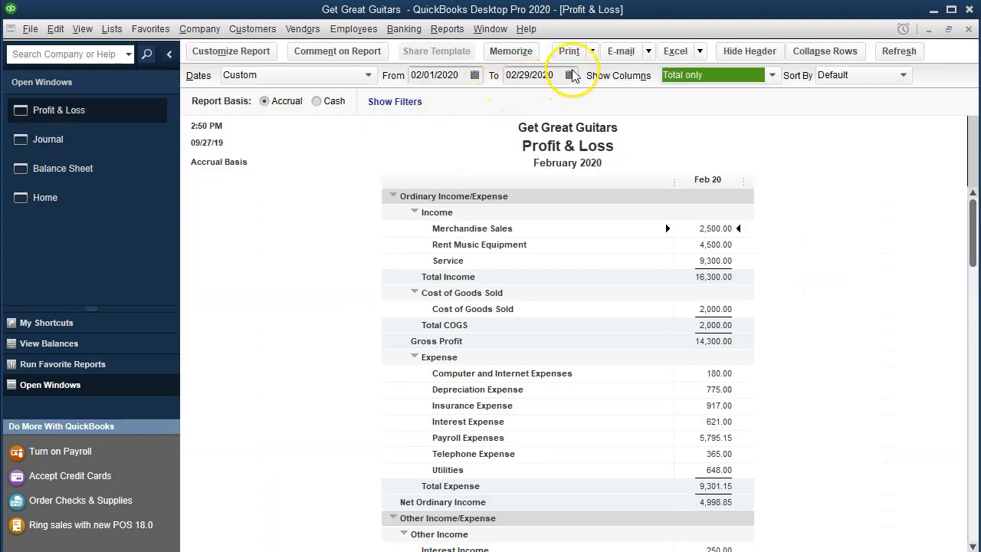
pyautogui.click(591, 55)
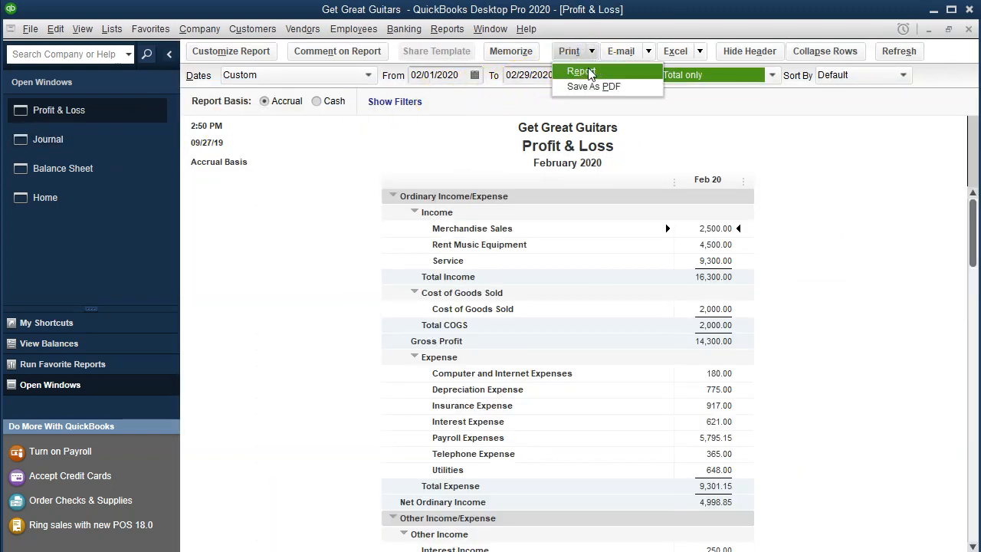
pyautogui.click(586, 69)
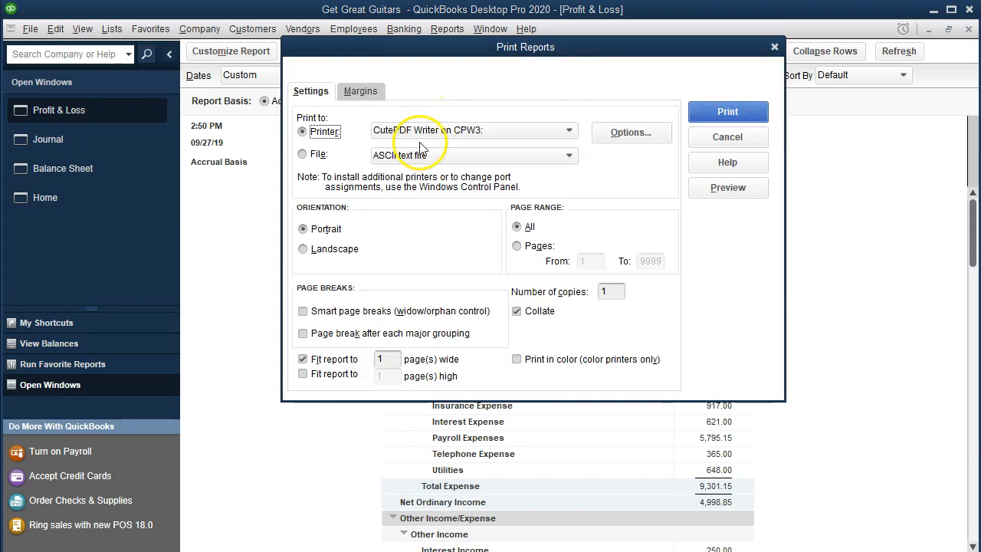
pyautogui.click(706, 114)
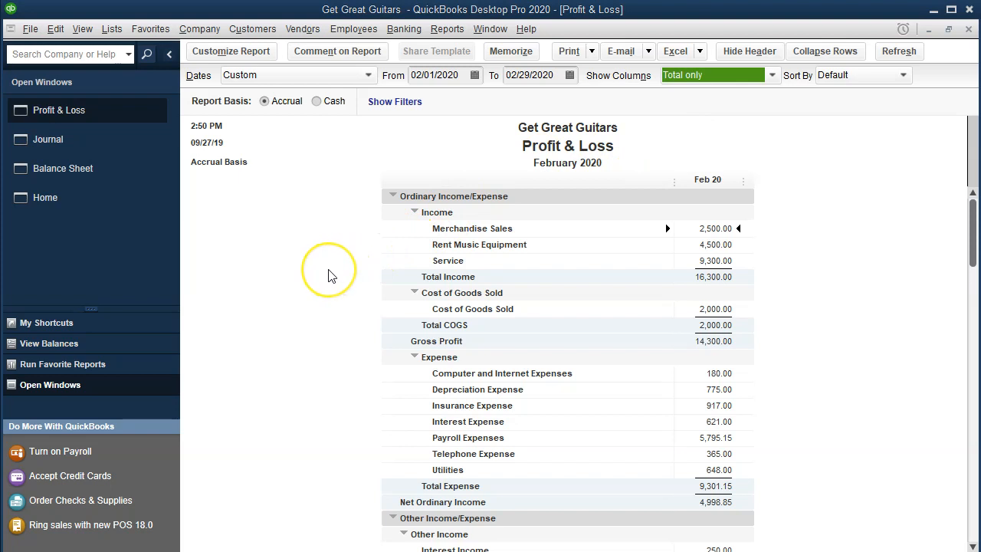
# Save the Profit & Loss printout as "Profit & Loss Febt.pdf" in the Section 10 folder
pyautogui.moveTo(434, 108); pyautogui.dragTo(514, 188)
pyautogui.click(478, 340)
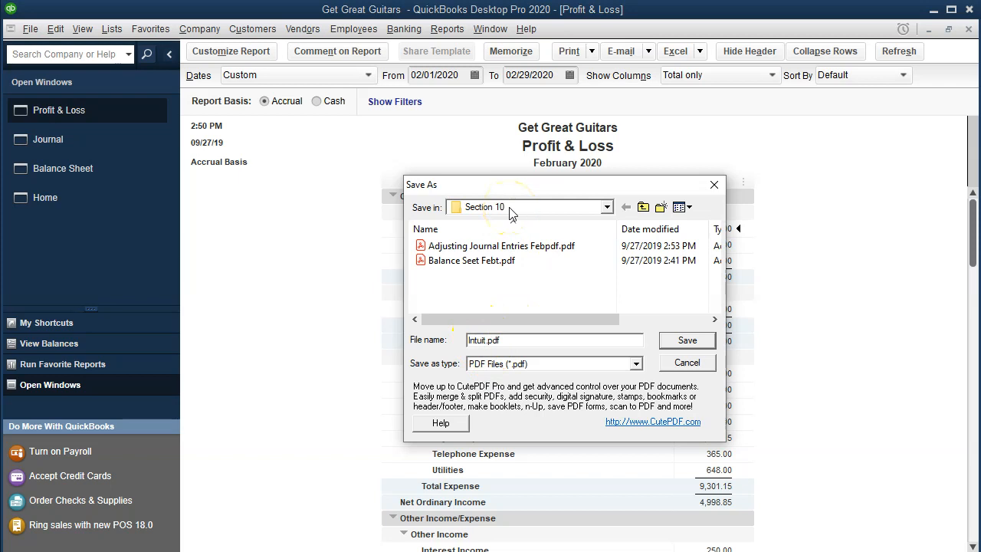
pyautogui.press('BackSpace')
pyautogui.press('BackSpace')
pyautogui.press('BackSpace')
pyautogui.press('BackSpace')
pyautogui.press('BackSpace')
pyautogui.write('Profit')
pyautogui.press('Delete')
pyautogui.write('& Loss Re')
pyautogui.press('BackSpace')
pyautogui.press('BackSpace')
pyautogui.write('Feb')
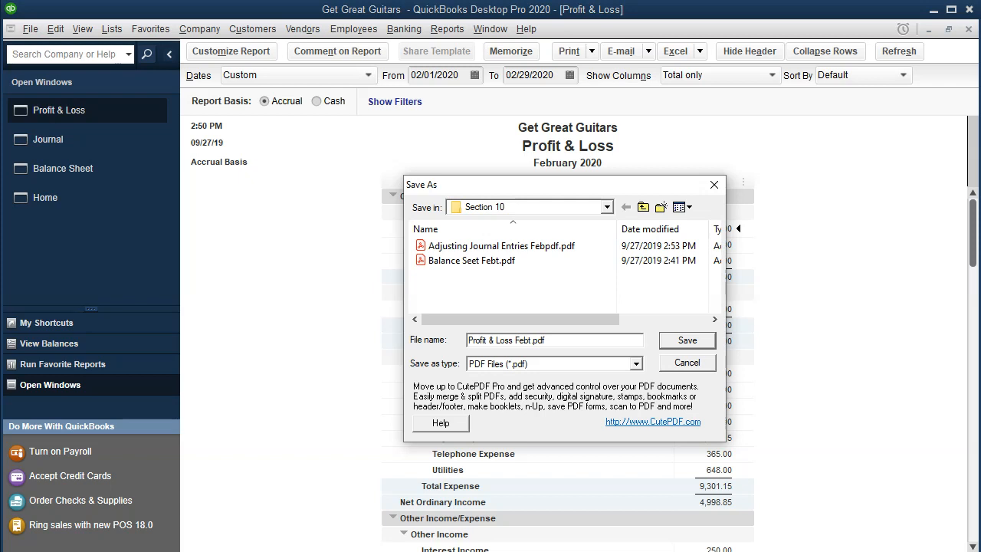
pyautogui.click(694, 339)
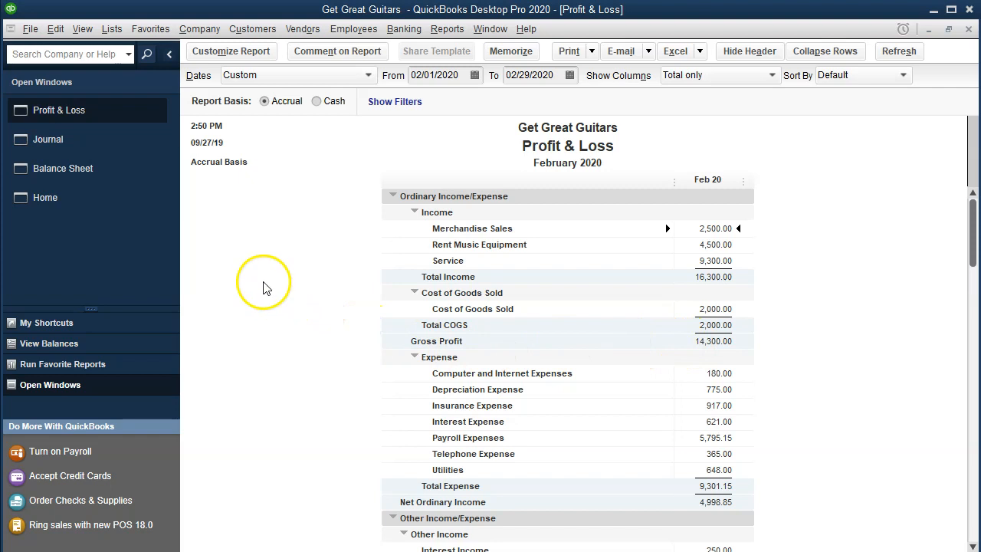
# Set the Journal report's date range to 03/01/2020 through 03/01/2020 and look over its reversing entries
pyautogui.click(102, 148)
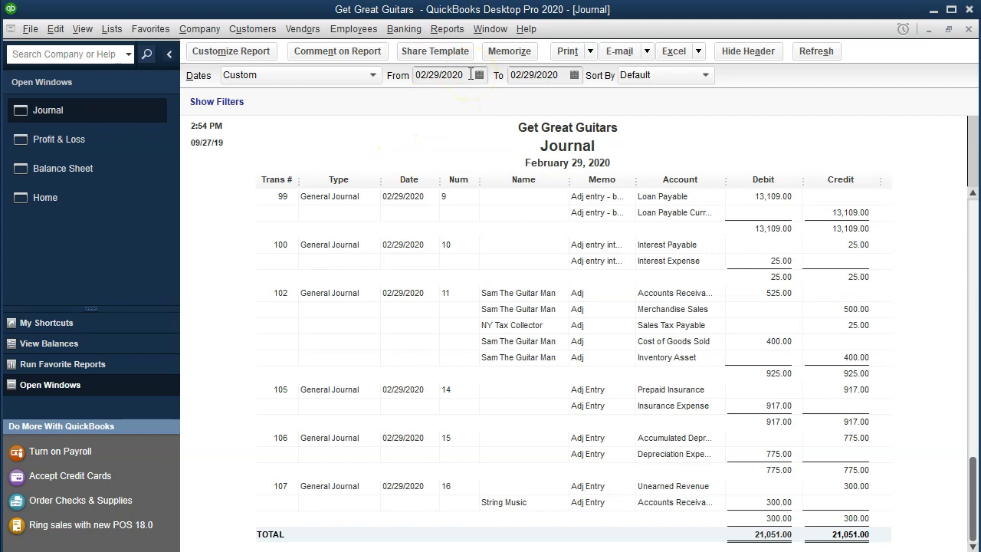
pyautogui.moveTo(471, 75); pyautogui.dragTo(360, 72)
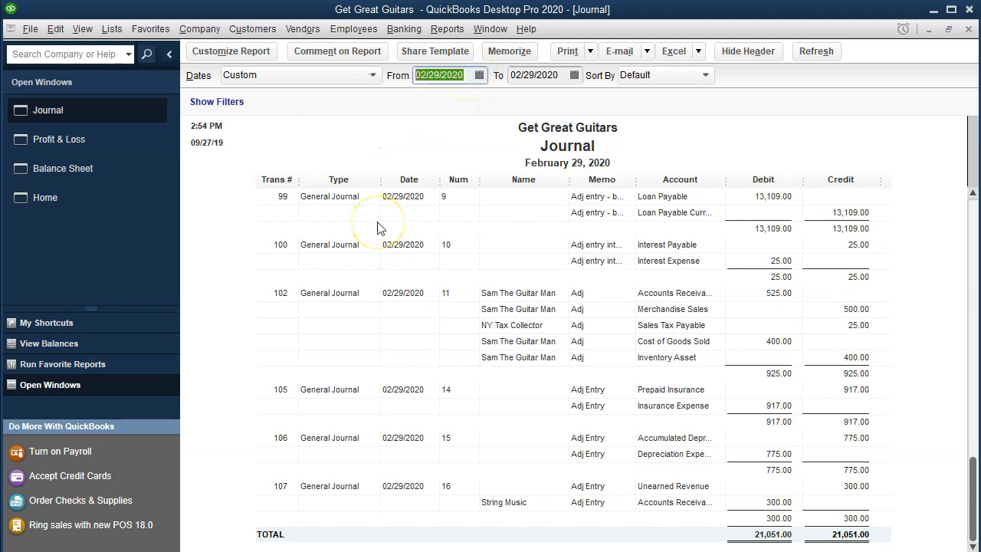
pyautogui.press('+')
pyautogui.press('Tab')
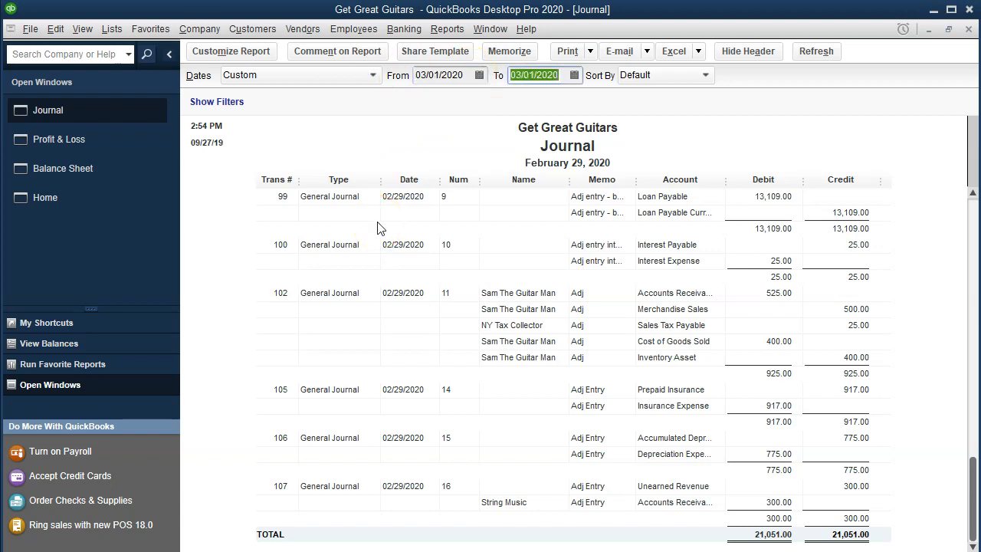
pyautogui.press('Tab')
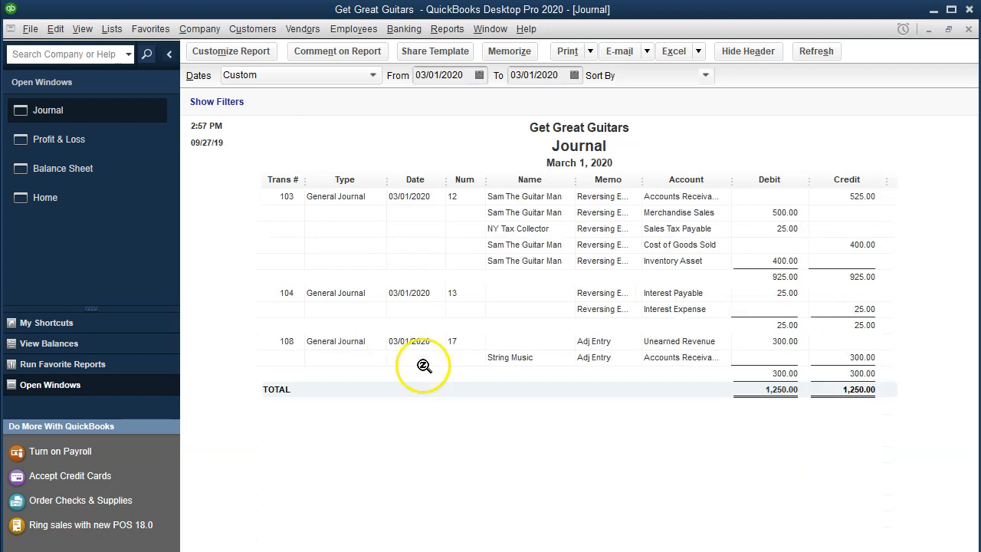
pyautogui.click(464, 497)
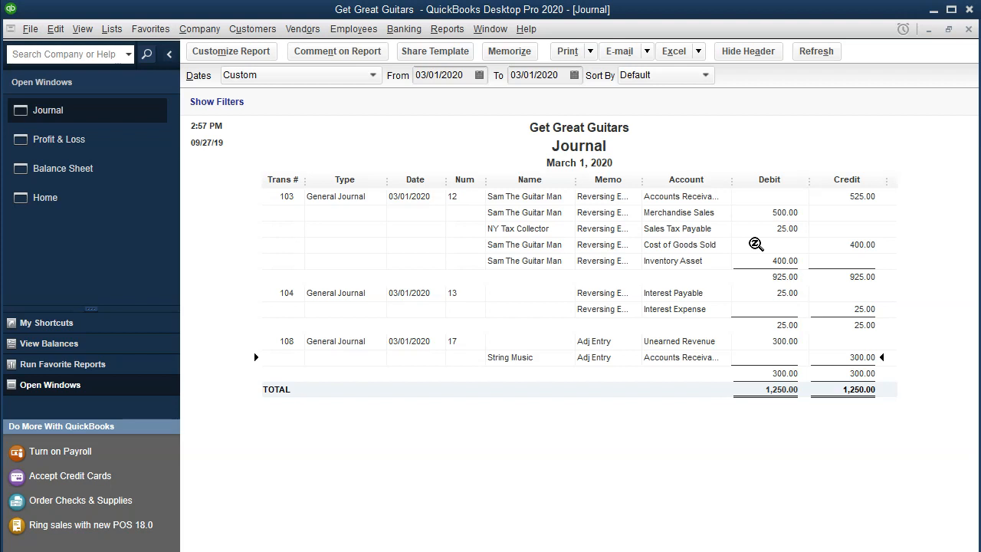
pyautogui.click(766, 212)
pyautogui.click(786, 294)
pyautogui.click(773, 339)
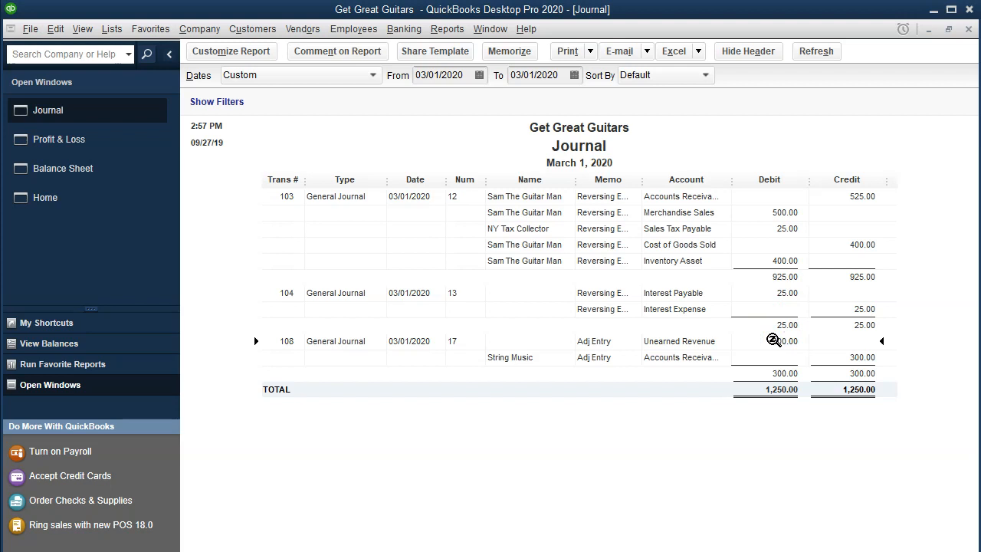
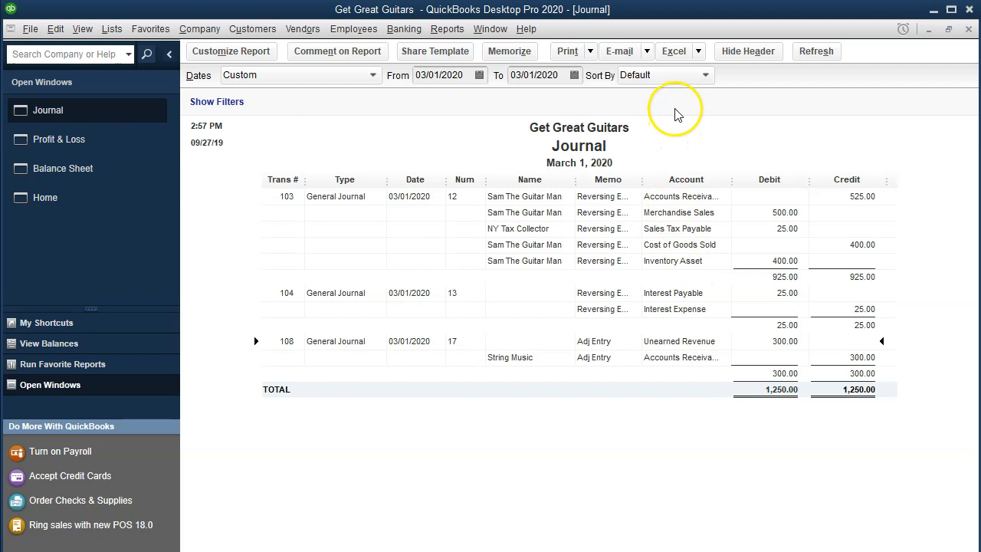
# Export the March 1, 2020 Journal report to a new worksheet in the existing workbook FS Feb.xlsx from the Section 10 folder
pyautogui.click(697, 50)
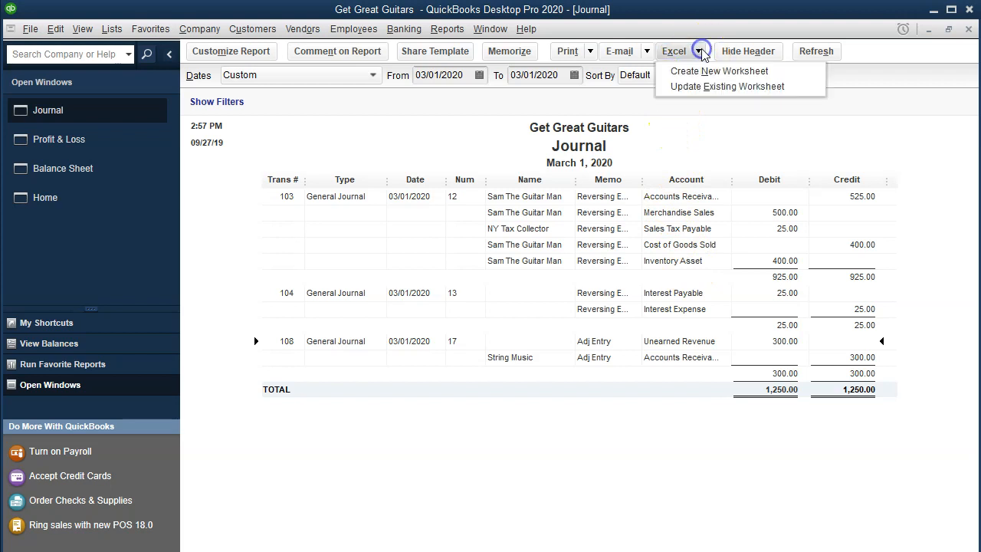
pyautogui.click(771, 70)
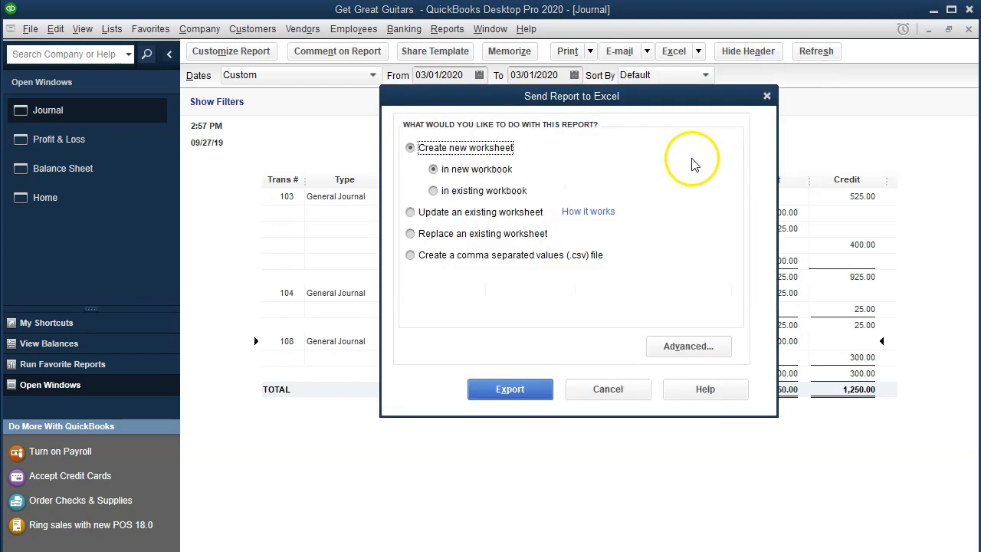
pyautogui.click(487, 190)
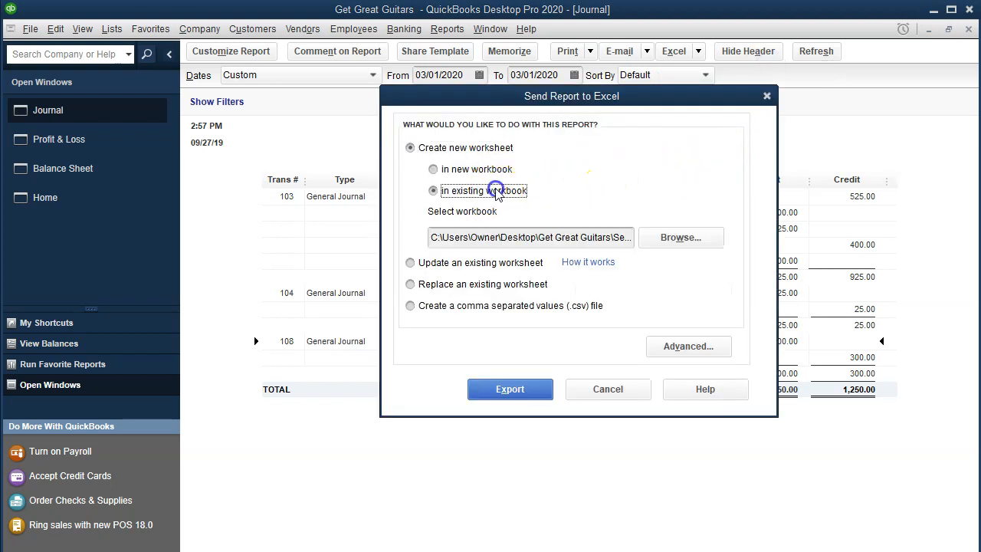
pyautogui.click(680, 237)
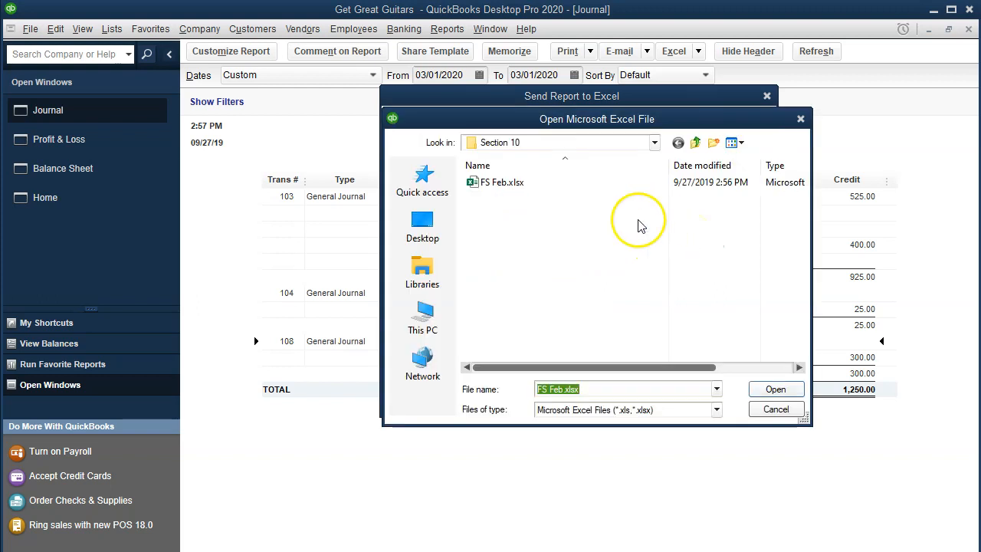
pyautogui.doubleClick(498, 184)
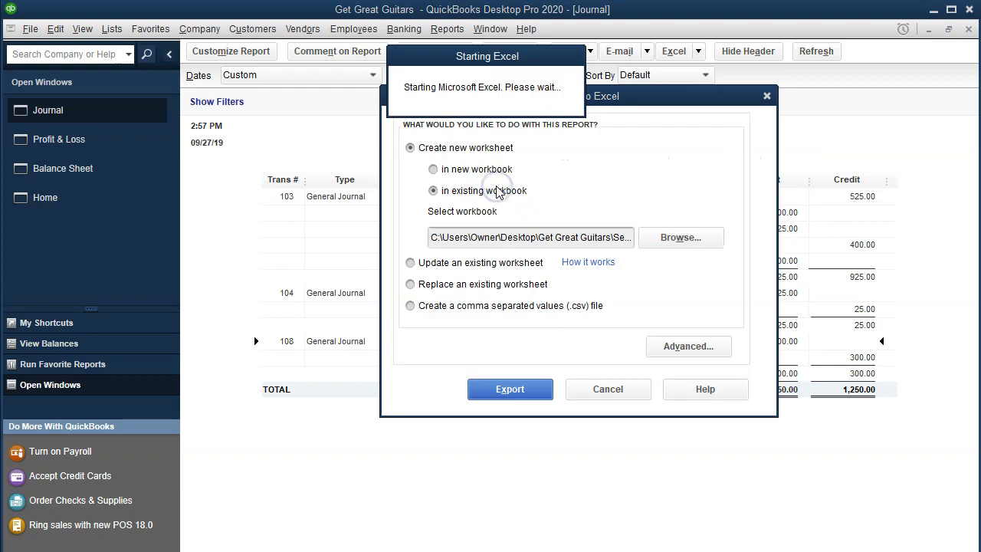
pyautogui.click(520, 390)
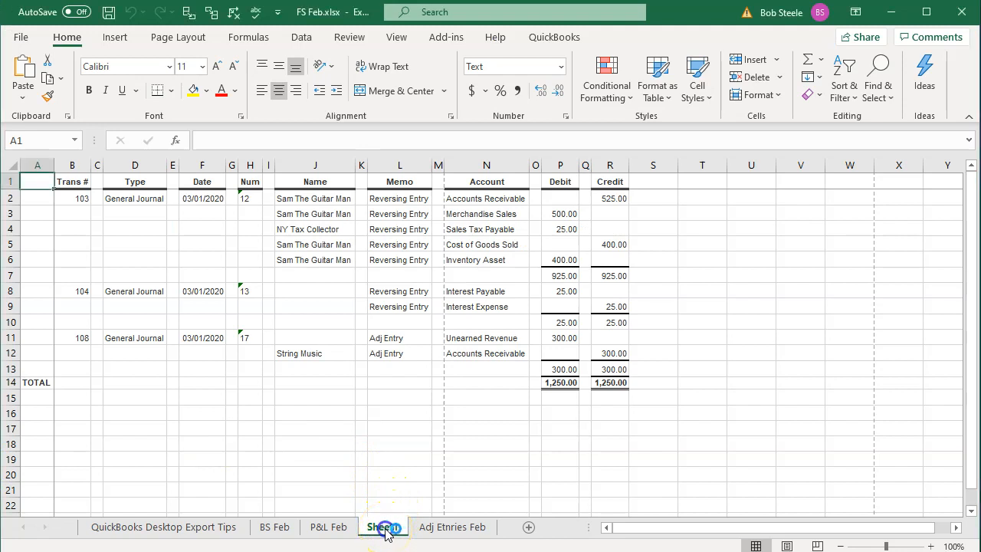
# Move Sheet1 after the Adj Etnries Feb sheet and delete the QuickBooks Desktop Export Tips sheet
pyautogui.click(381, 456)
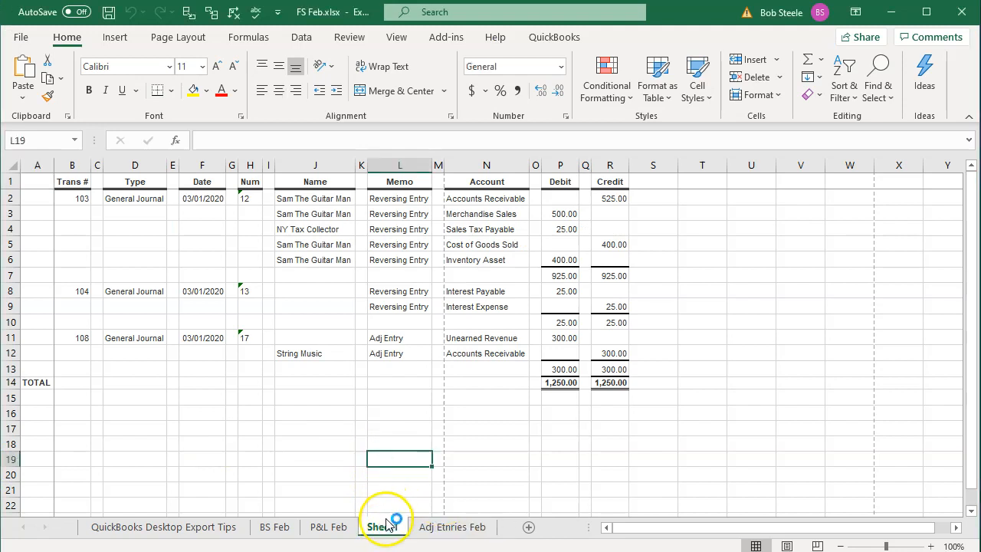
pyautogui.moveTo(502, 521); pyautogui.dragTo(503, 520)
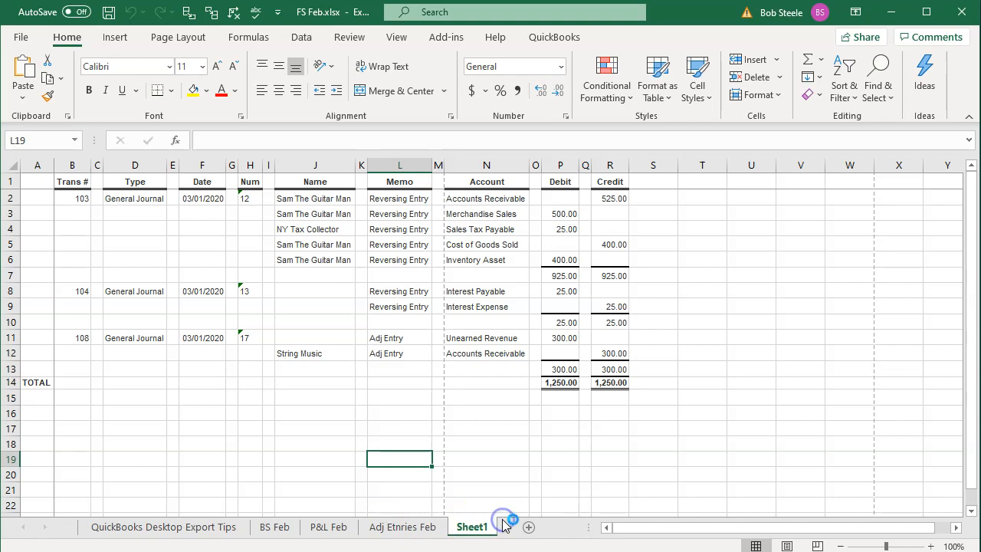
pyautogui.click(176, 527)
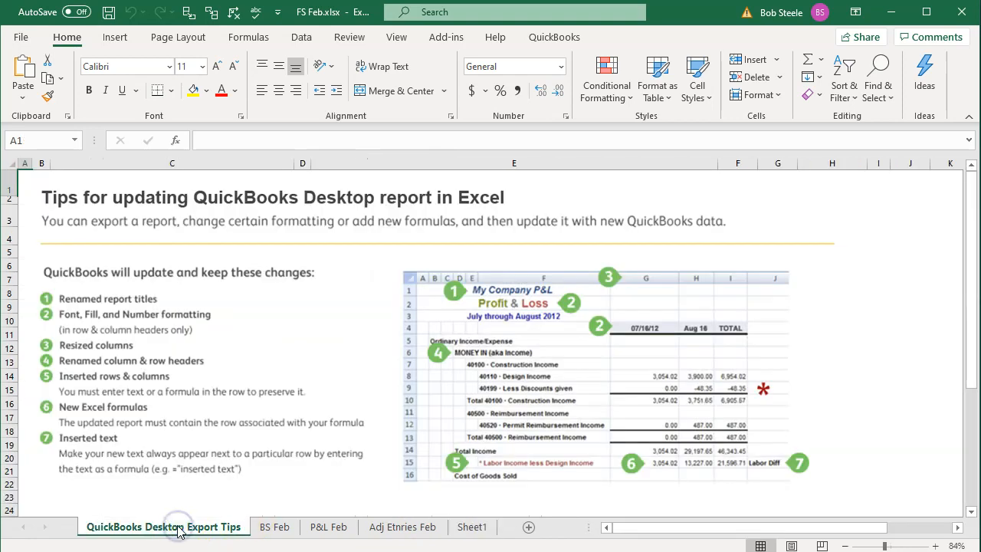
pyautogui.rightClick(177, 528)
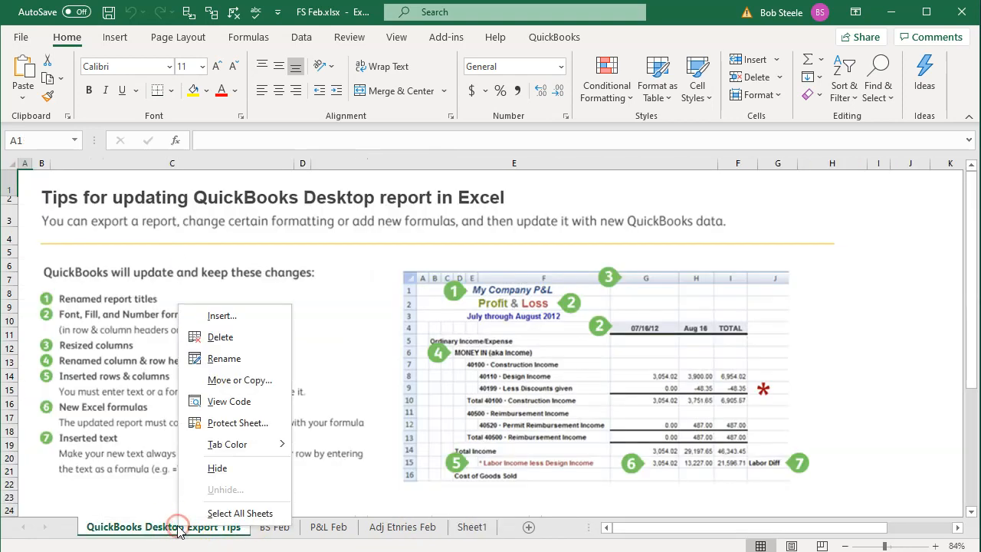
pyautogui.click(219, 337)
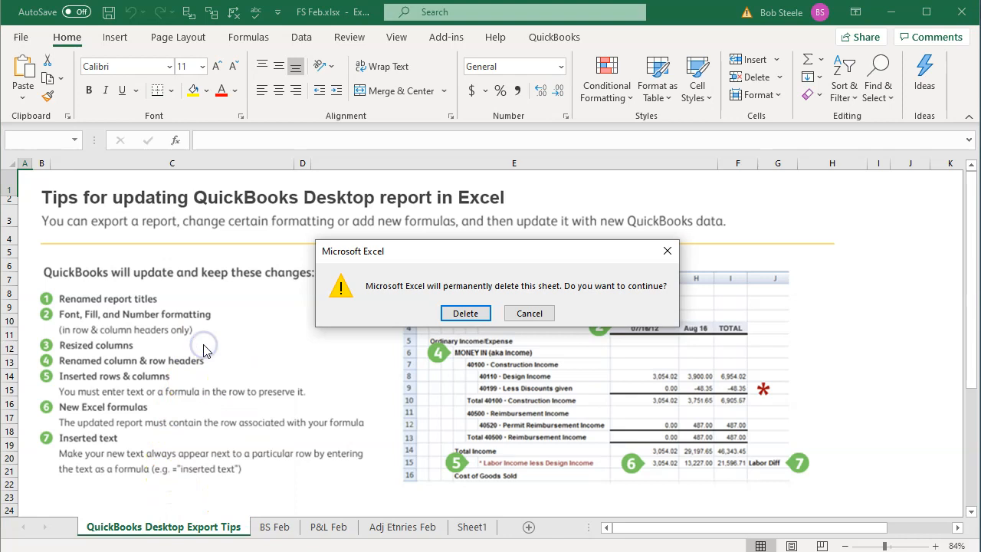
pyautogui.click(460, 311)
# Unfreeze the panes on Sheet1 by going through Page Layout view, remove the leftover split, and return to Normal view
pyautogui.click(300, 527)
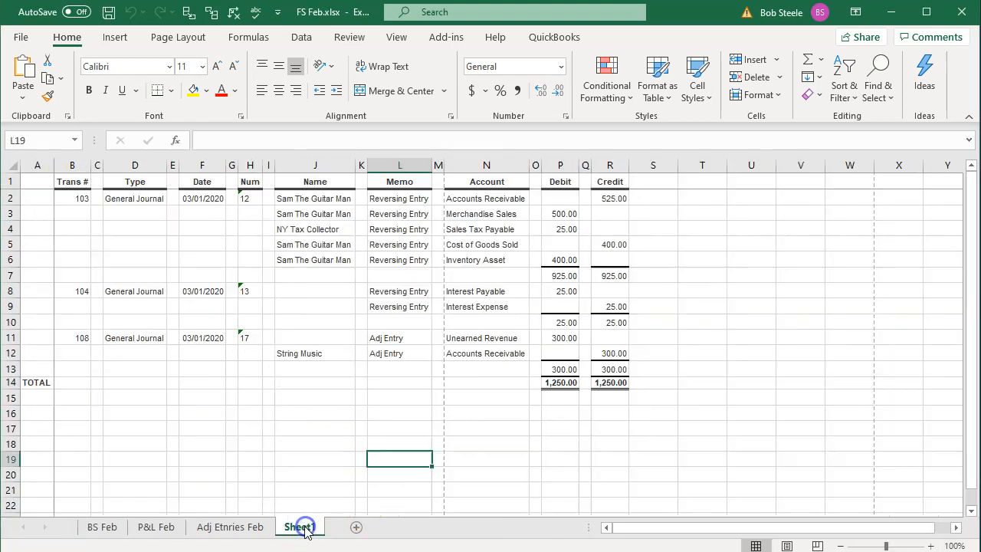
pyautogui.click(249, 397)
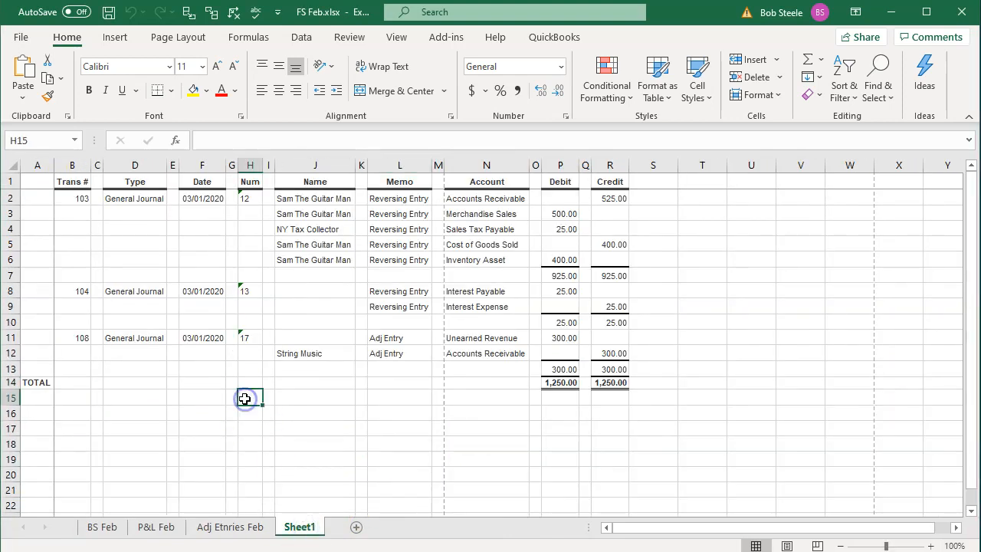
pyautogui.click(787, 545)
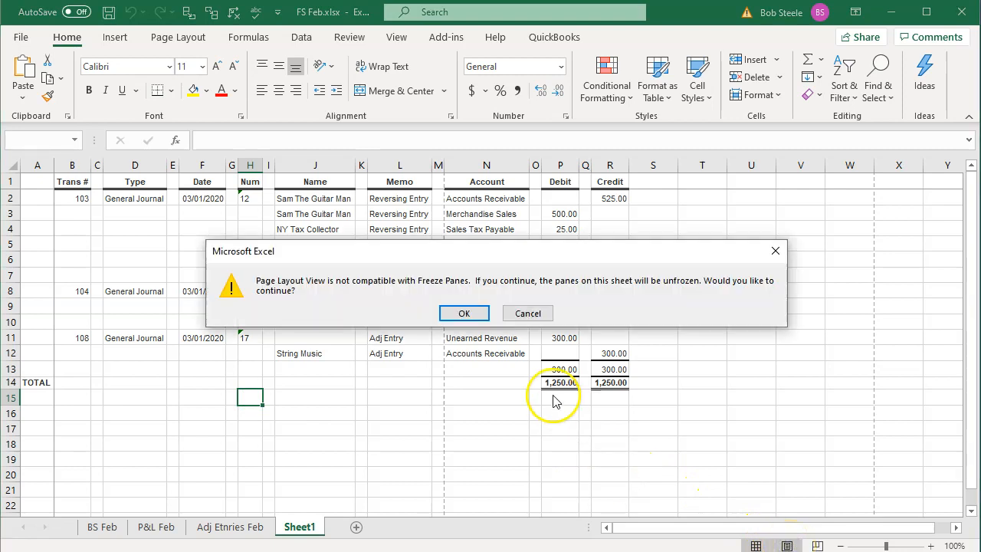
pyautogui.click(472, 310)
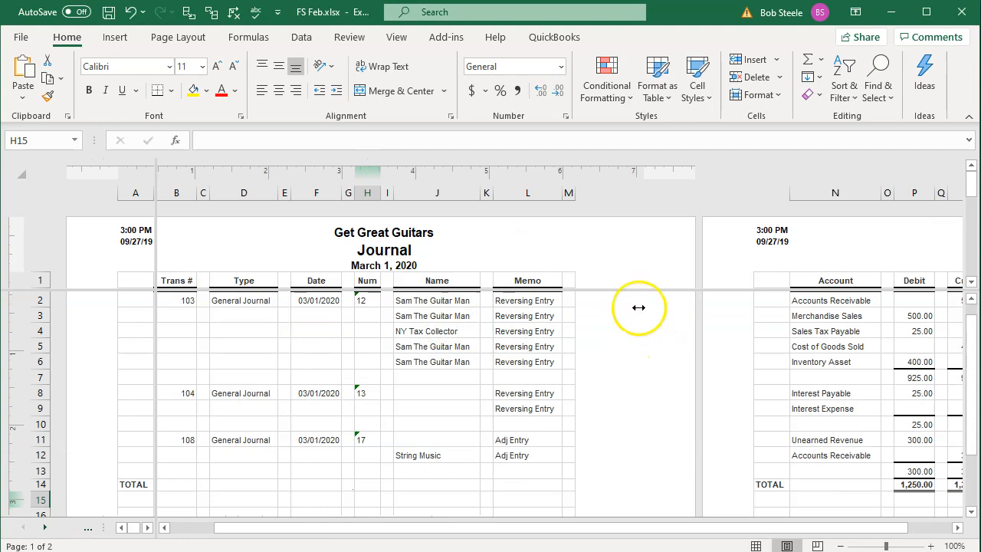
pyautogui.click(398, 39)
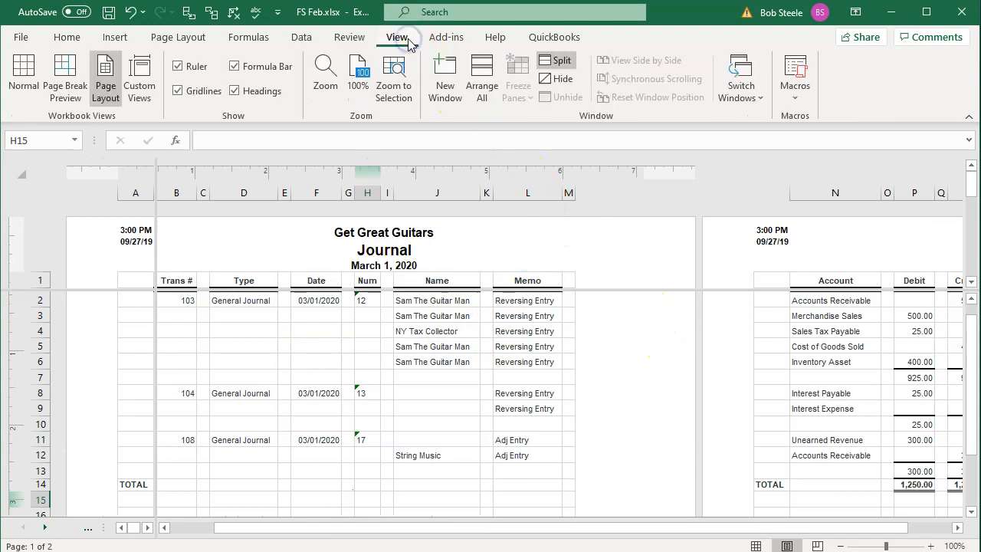
pyautogui.click(561, 61)
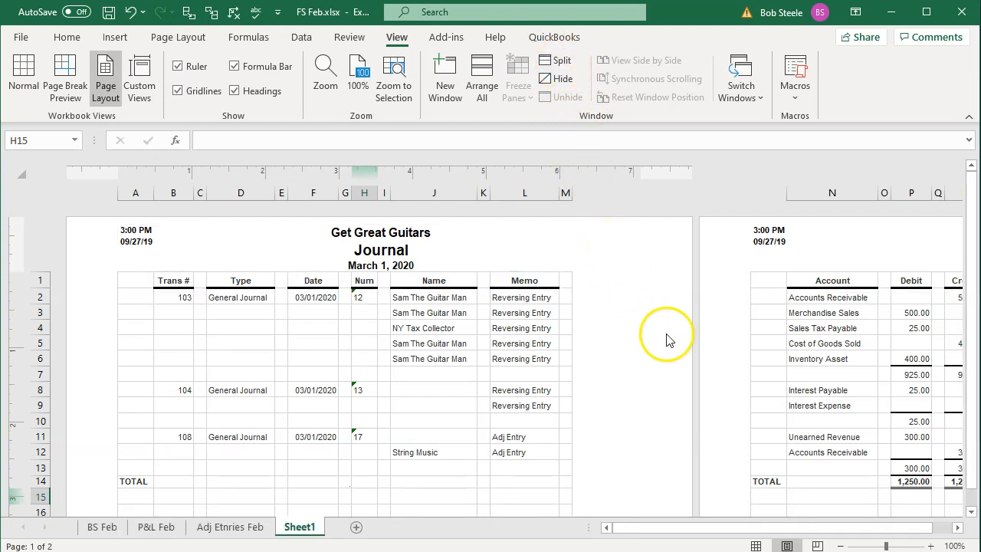
pyautogui.click(757, 544)
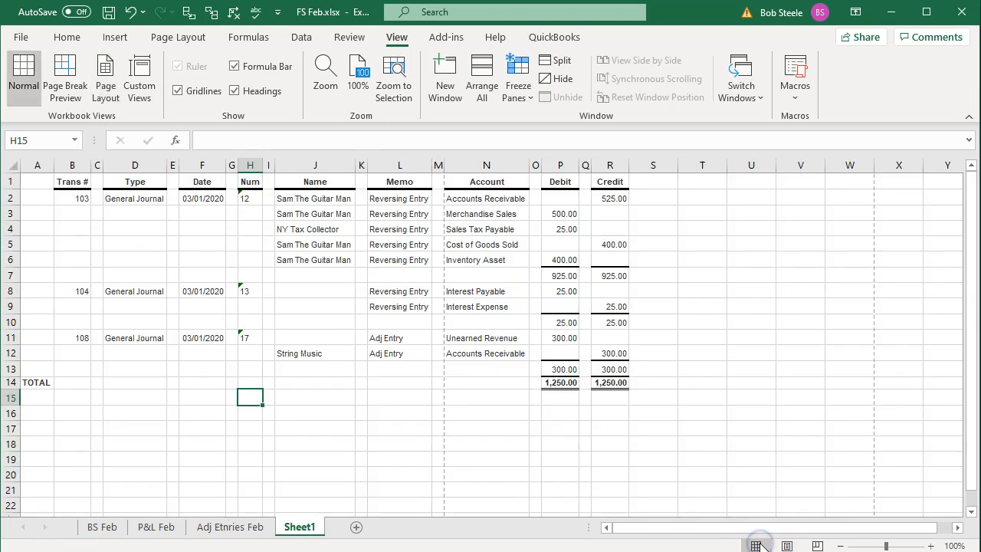
# Delete the label column A and the narrow spacer columns C, E, G, I, K, M, O and Q from Sheet1
pyautogui.click(38, 162)
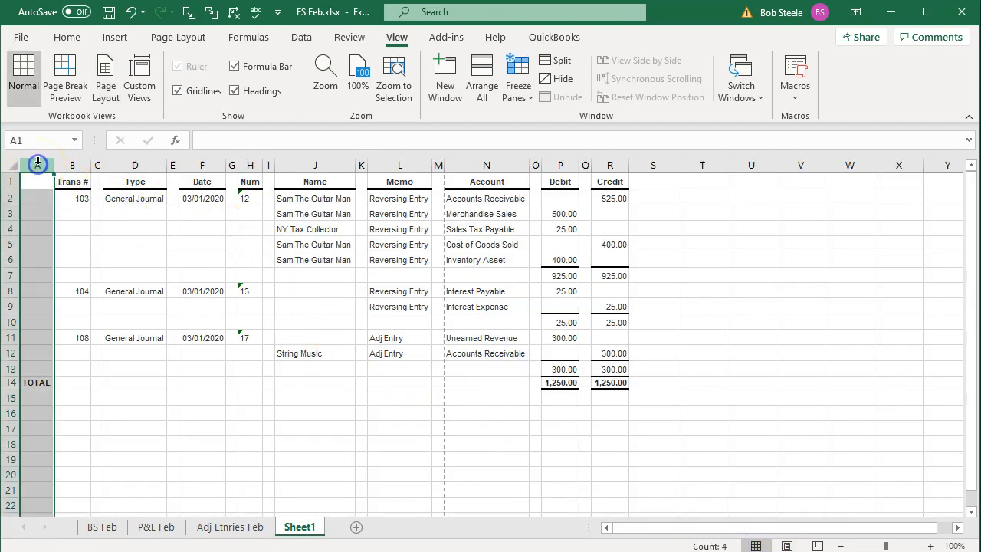
pyautogui.click(97, 164)
pyautogui.keyDown('ctrl'); pyautogui.click(172, 165); pyautogui.keyUp('ctrl')
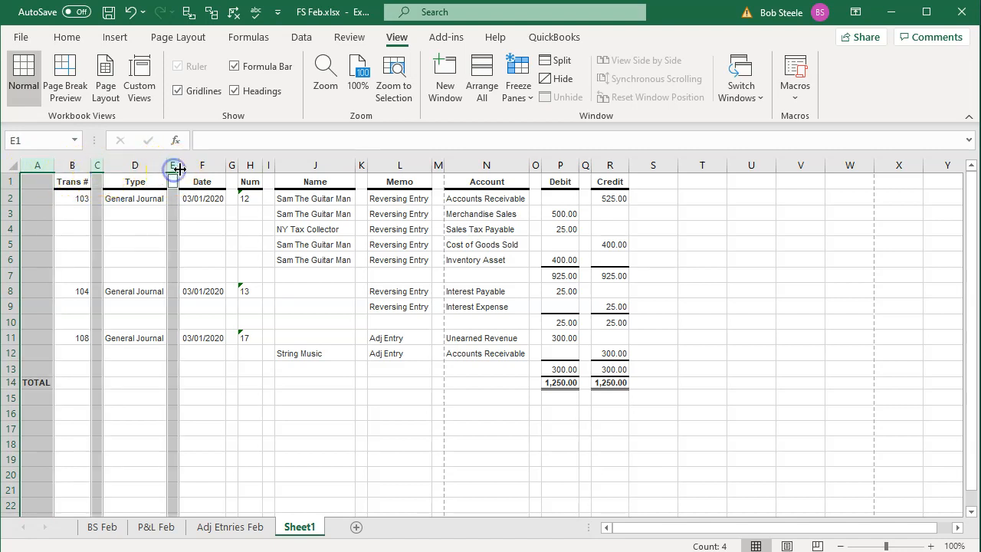
pyautogui.keyDown('ctrl'); pyautogui.click(231, 165); pyautogui.keyUp('ctrl')
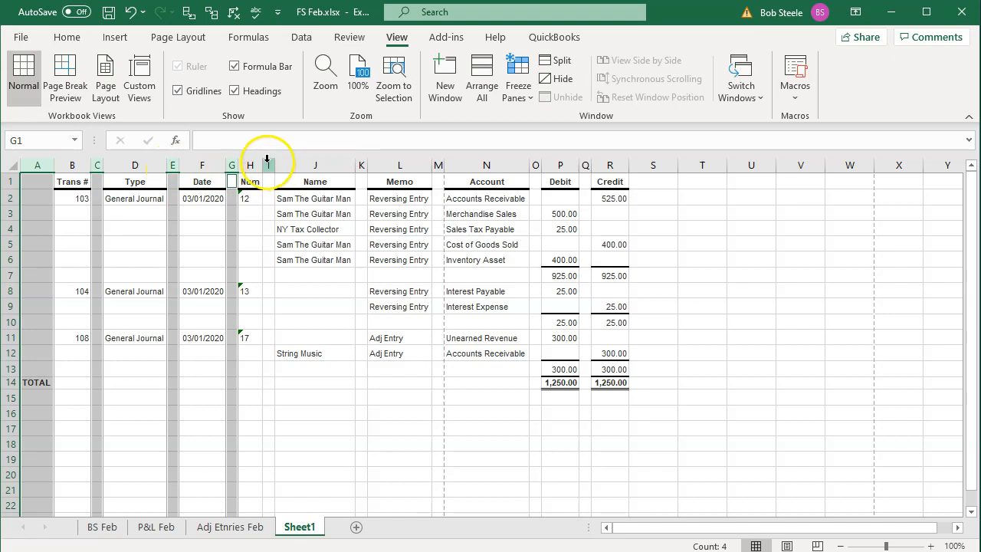
pyautogui.keyDown('ctrl'); pyautogui.click(268, 165); pyautogui.keyUp('ctrl')
pyautogui.keyDown('ctrl'); pyautogui.click(361, 165); pyautogui.keyUp('ctrl')
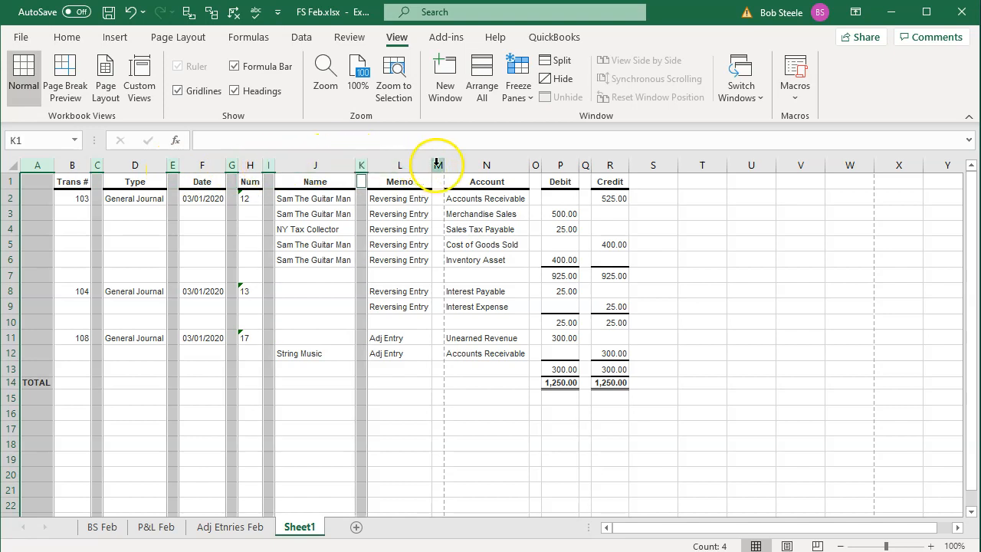
pyautogui.keyDown('ctrl'); pyautogui.click(438, 164); pyautogui.keyUp('ctrl')
pyautogui.keyDown('ctrl'); pyautogui.click(535, 164); pyautogui.keyUp('ctrl')
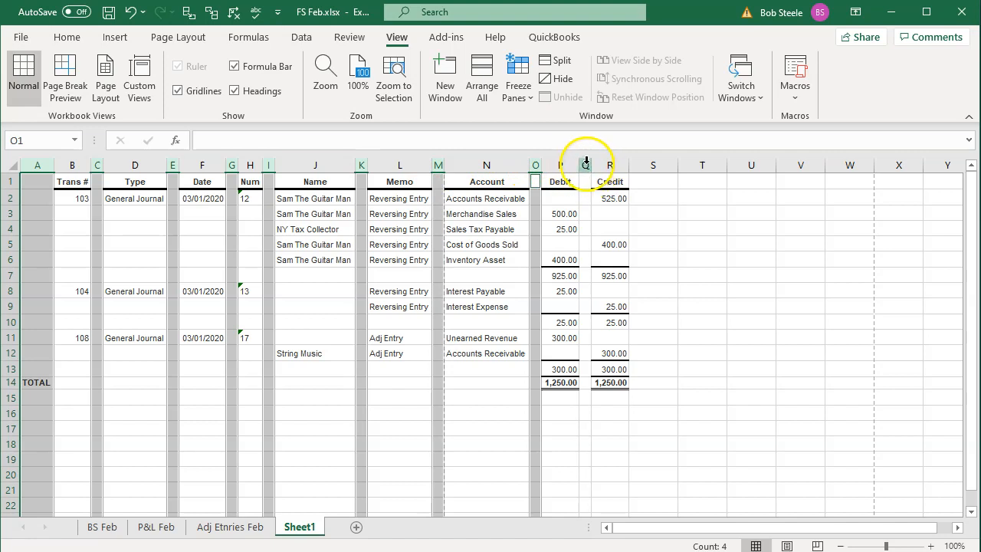
pyautogui.keyDown('ctrl'); pyautogui.click(586, 164); pyautogui.keyUp('ctrl')
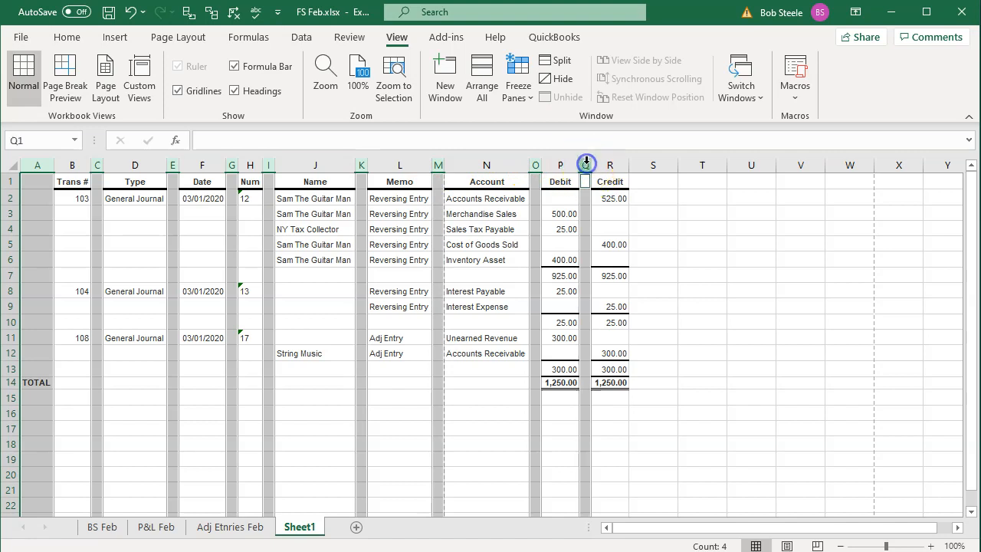
pyautogui.rightClick(42, 251)
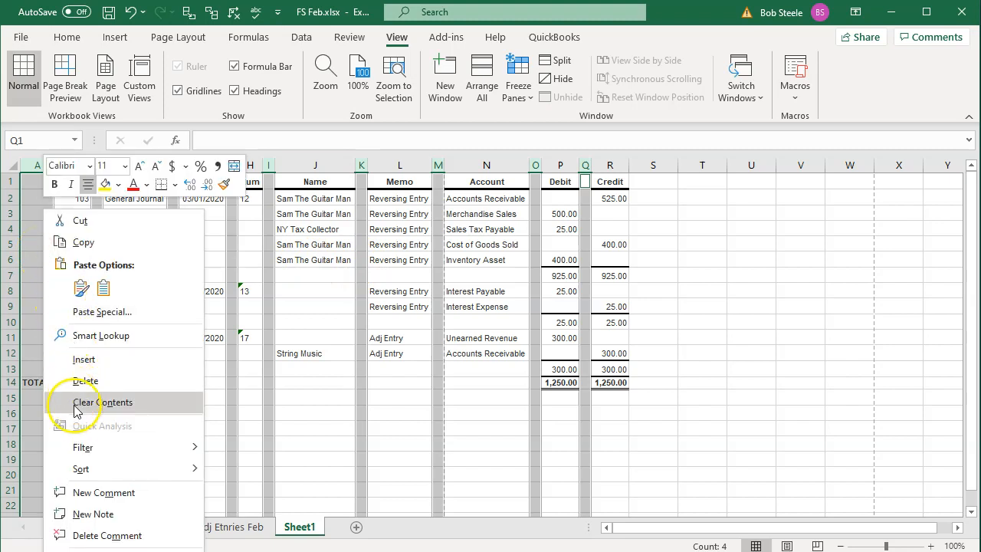
pyautogui.click(76, 382)
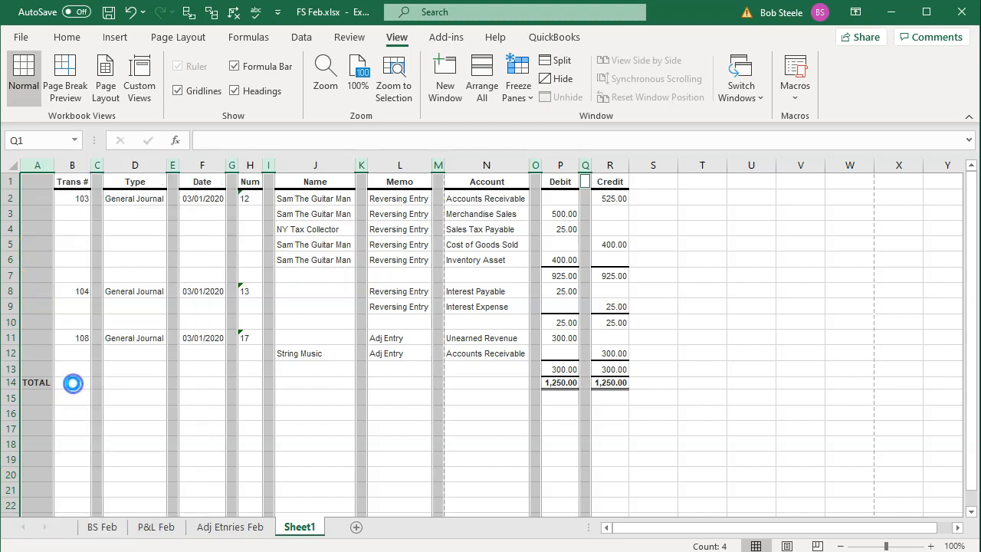
pyautogui.click(219, 351)
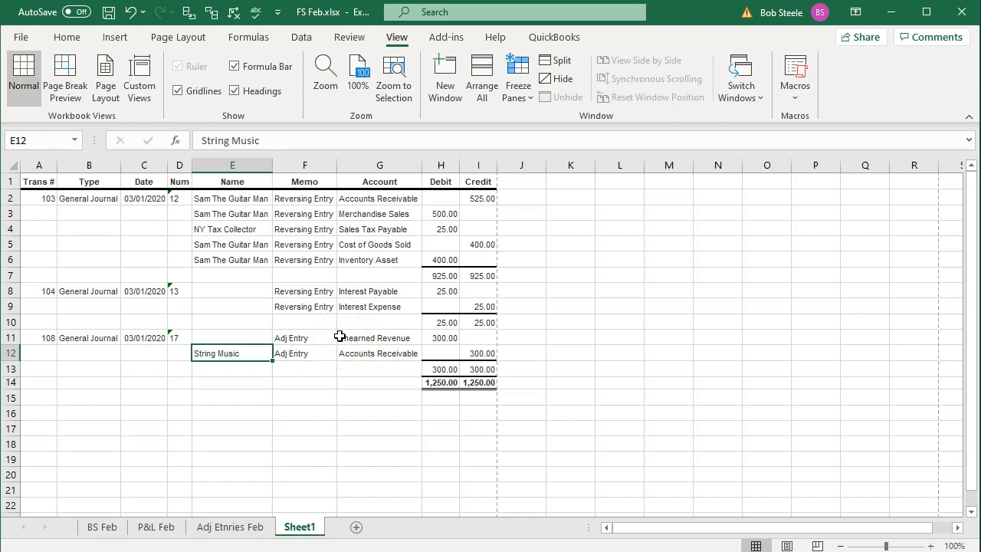
# Set Sheet1's page orientation to landscape and show the sheet in Page Layout view
pyautogui.click(230, 529)
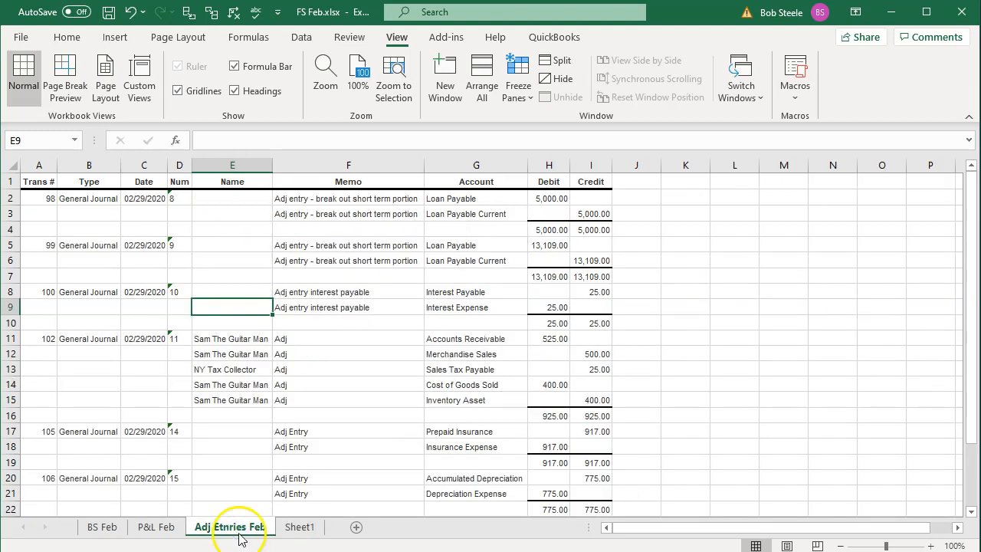
pyautogui.click(293, 528)
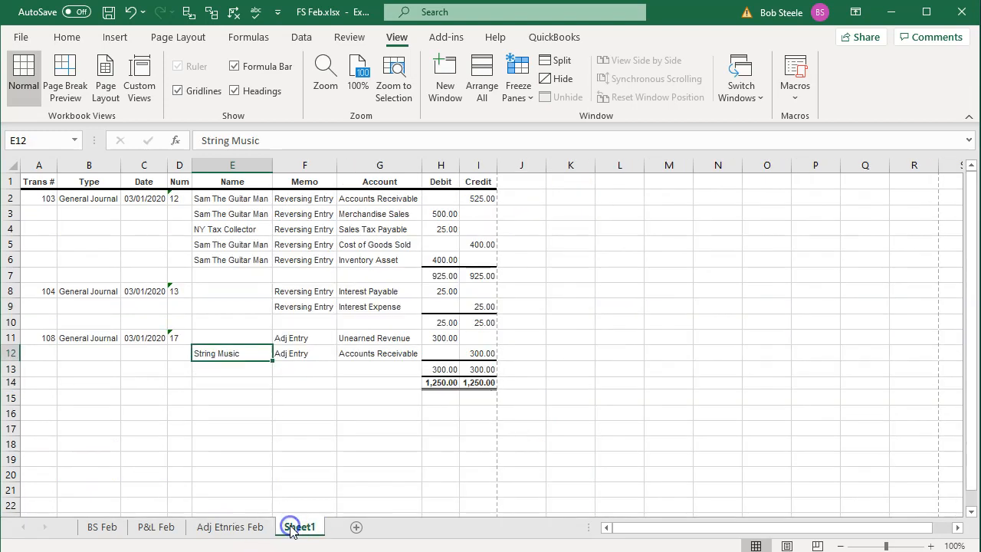
pyautogui.click(278, 460)
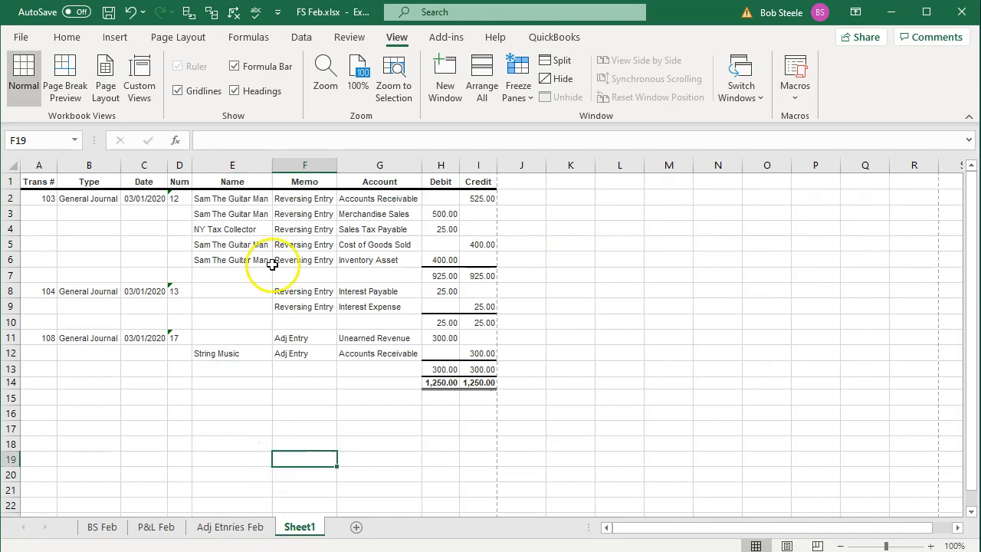
pyautogui.click(169, 36)
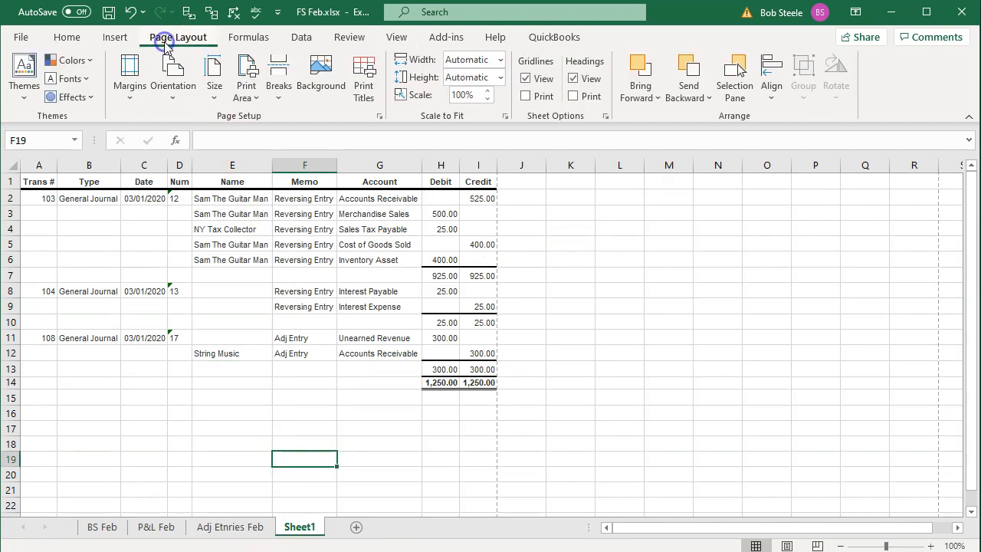
pyautogui.click(173, 86)
pyautogui.click(187, 160)
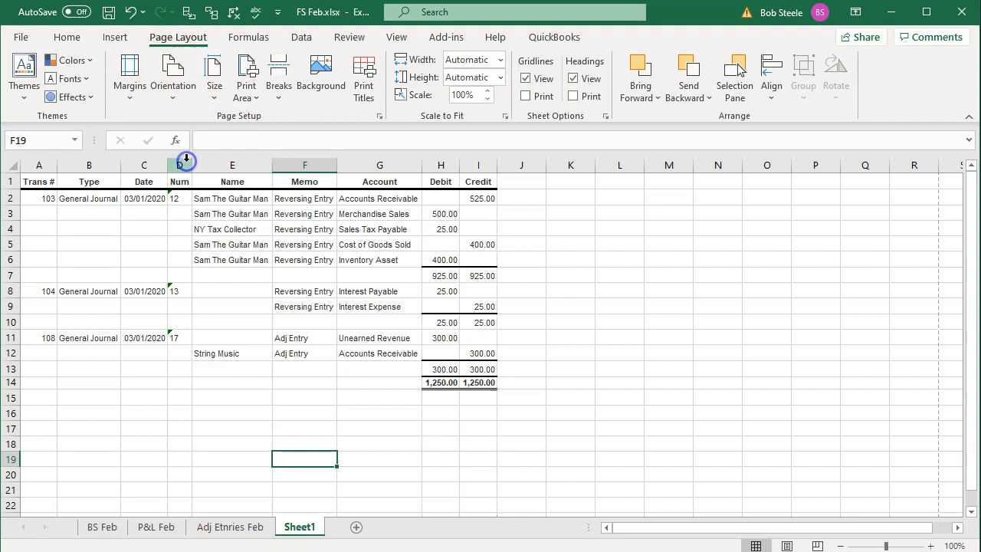
pyautogui.click(418, 326)
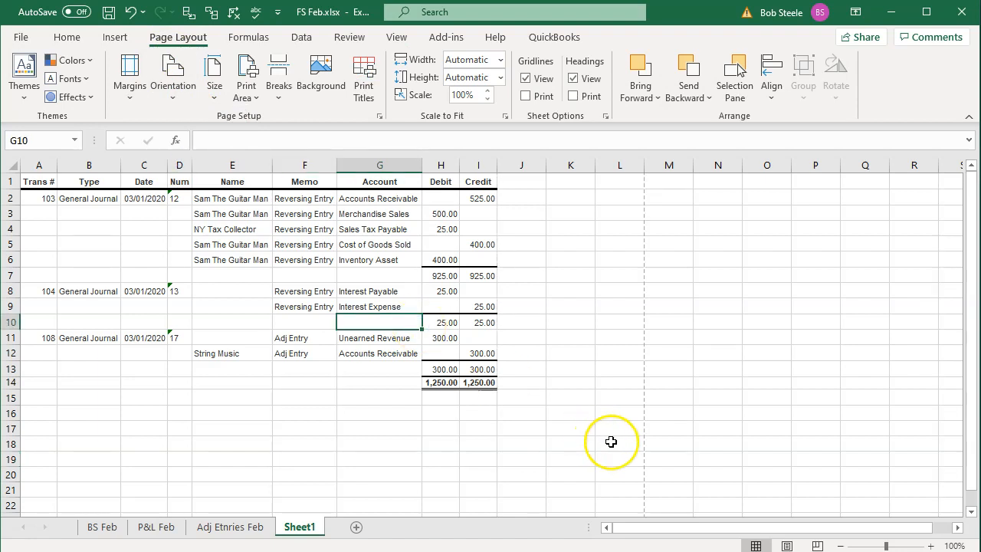
pyautogui.click(786, 546)
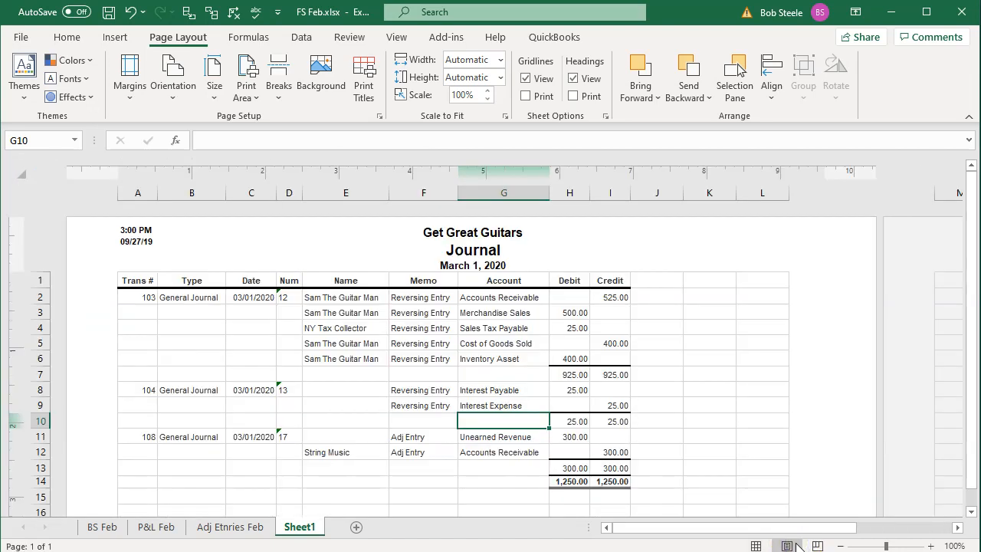
# Rename Sheet1 to "Rev Entries March"
pyautogui.doubleClick(311, 525)
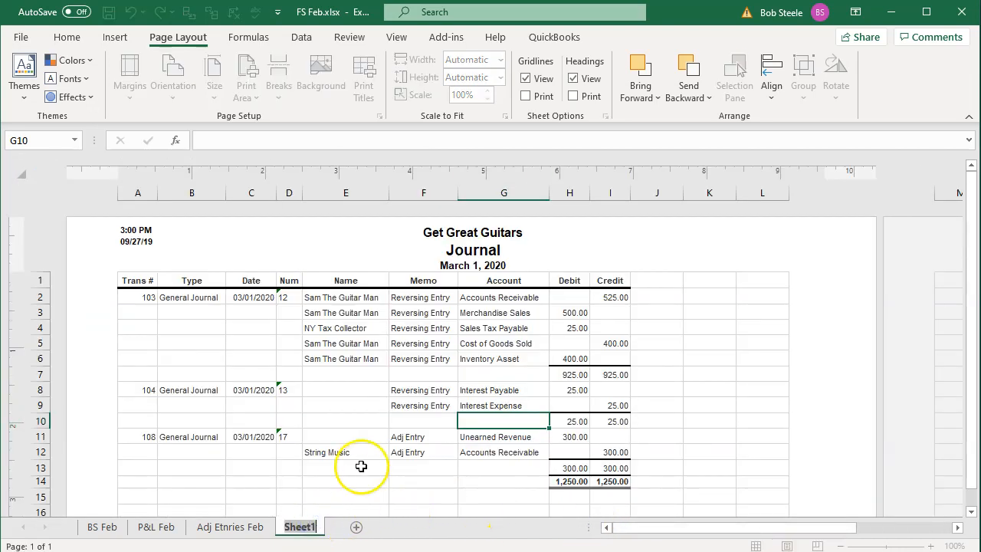
pyautogui.write('Re')
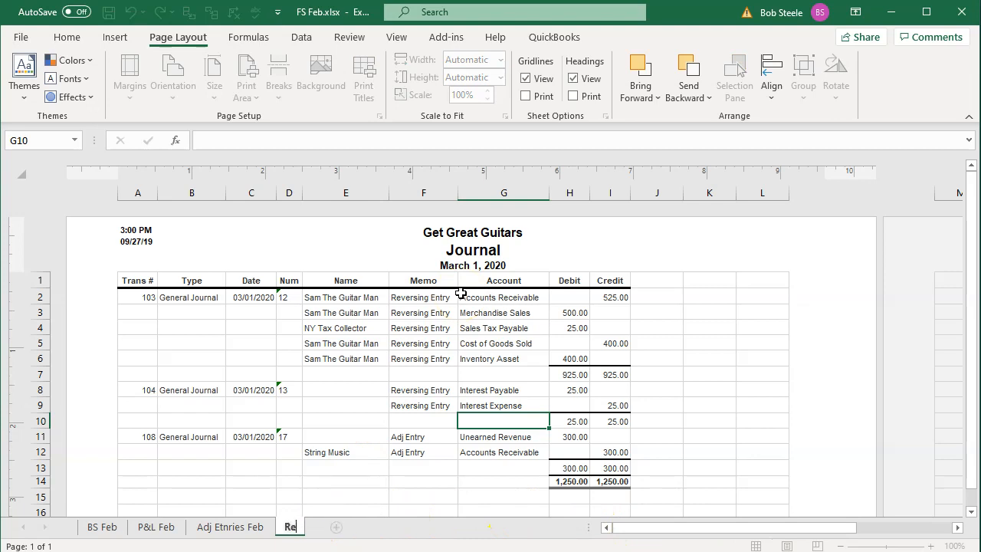
pyautogui.write('v Entries')
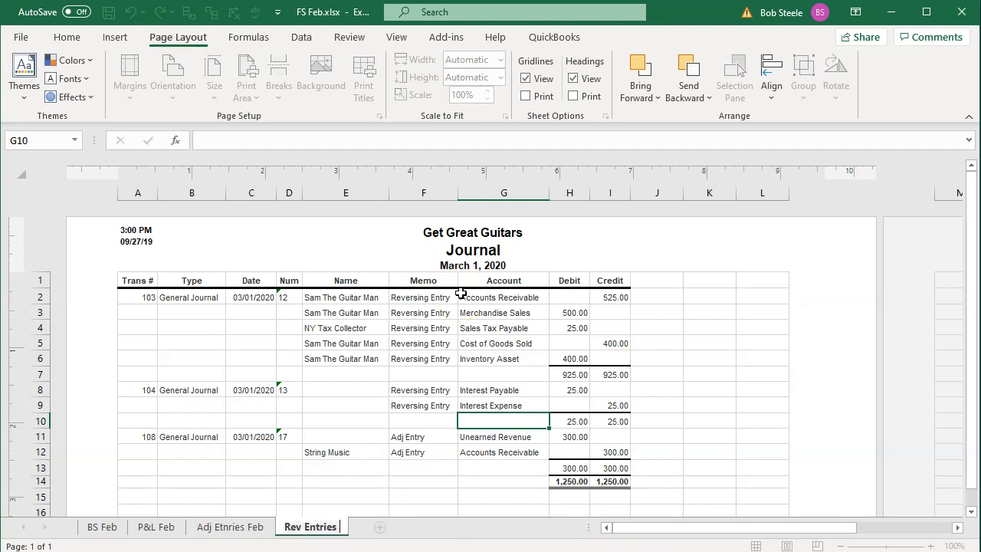
pyautogui.write(' March')
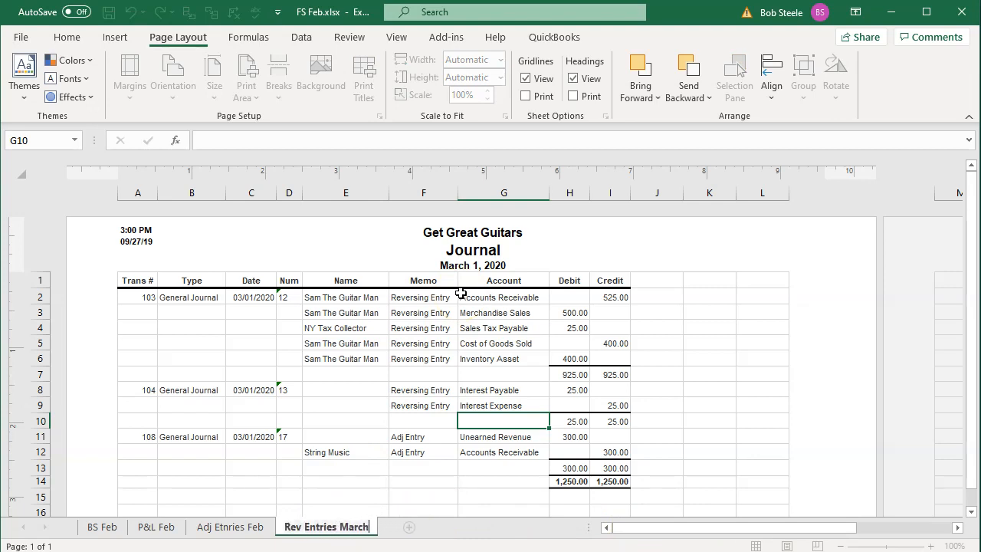
pyautogui.click(392, 284)
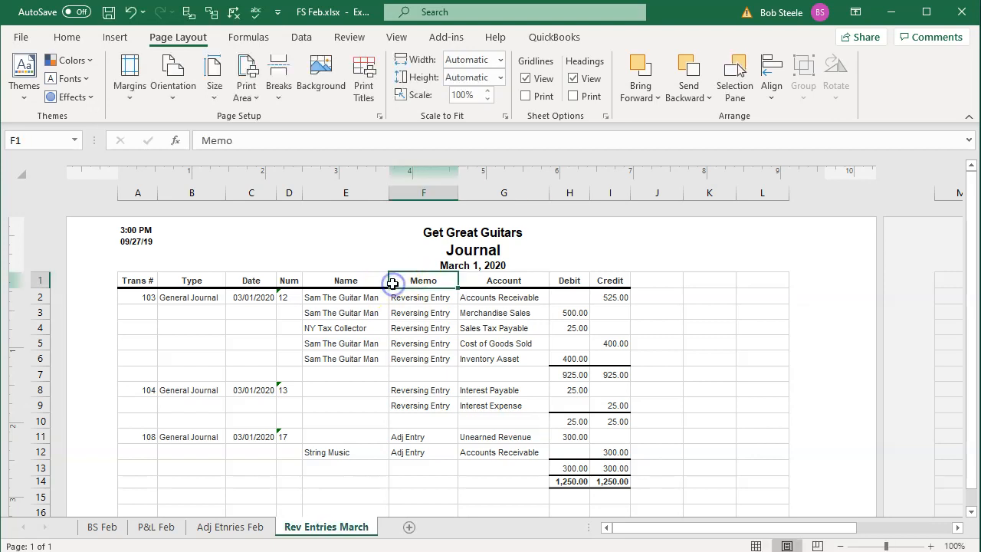
# Change the title line in the Rev Entries March page header to "Reversing Journal Entries"
pyautogui.click(459, 255)
pyautogui.press('Right')
pyautogui.press('Right')
pyautogui.press('Right')
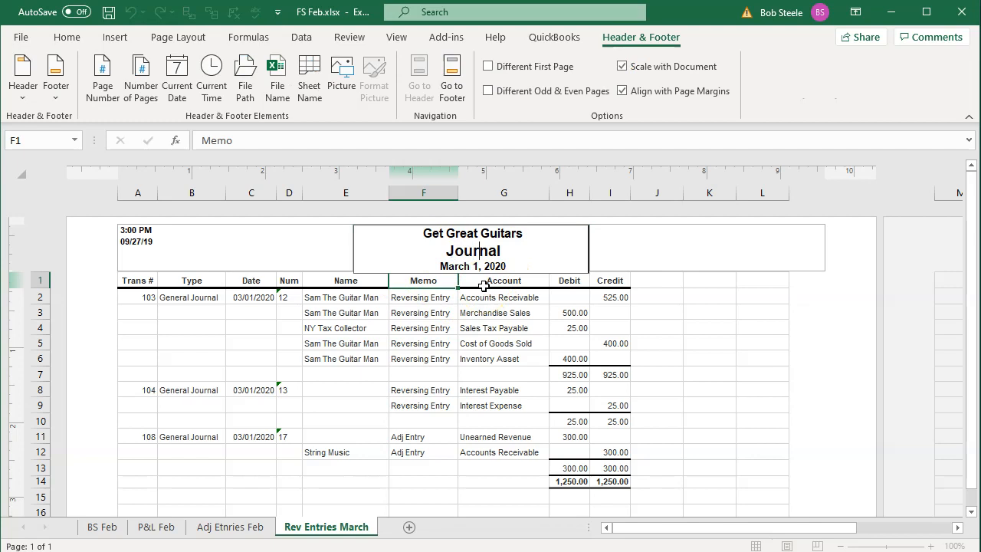
pyautogui.write('Reversing')
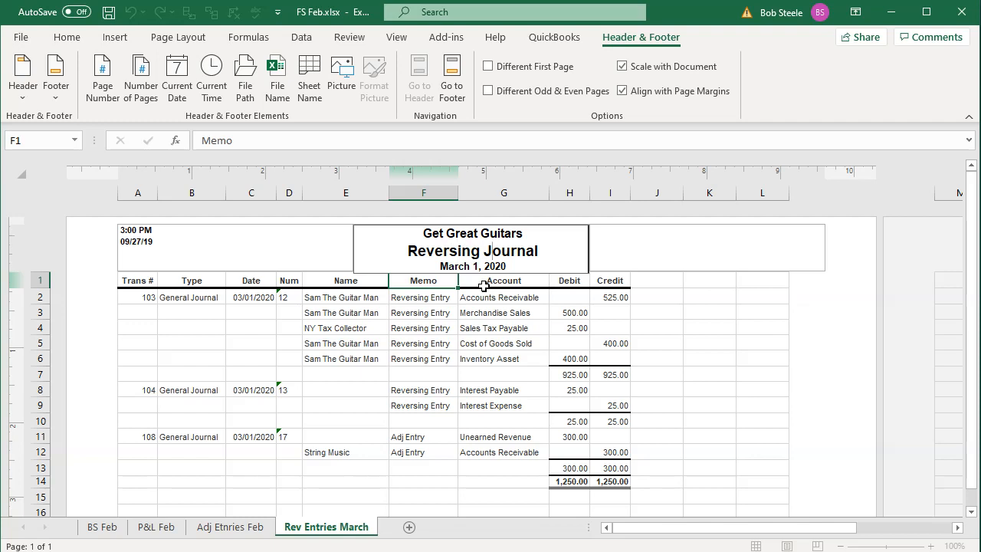
pyautogui.write(' Entries')
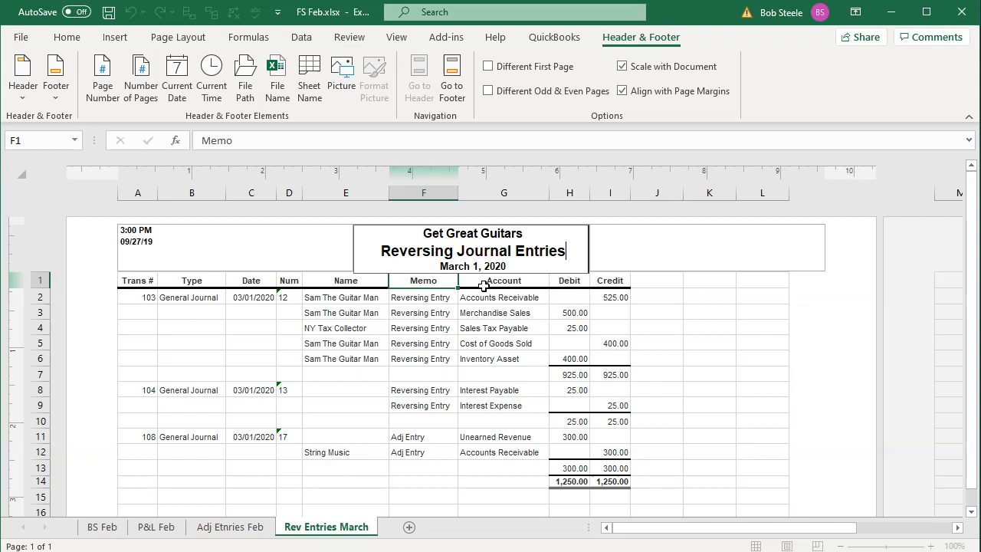
pyautogui.click(418, 405)
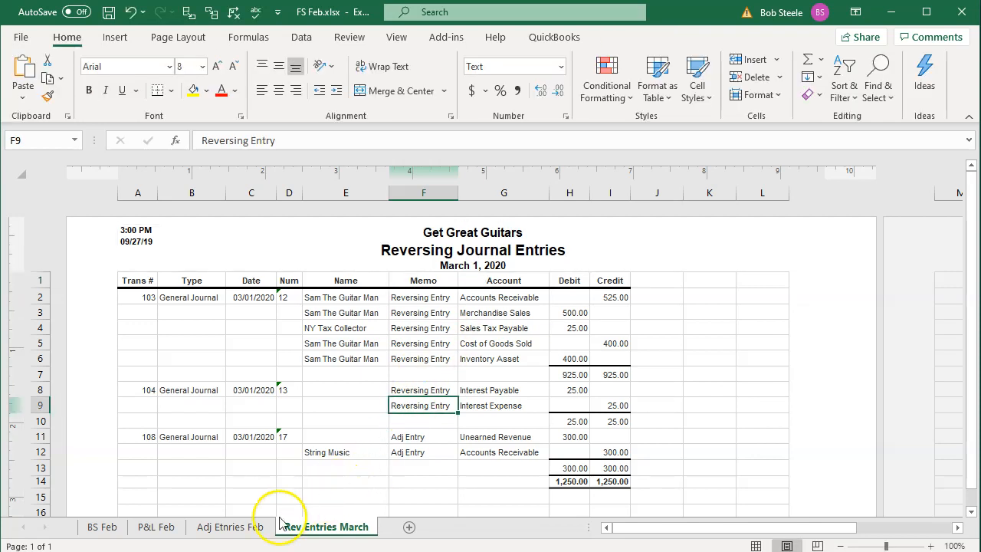
# Show the Adj Etnries Feb sheet in Page Layout view and change its page header title to "Adjusting Journal Entries"
pyautogui.click(243, 526)
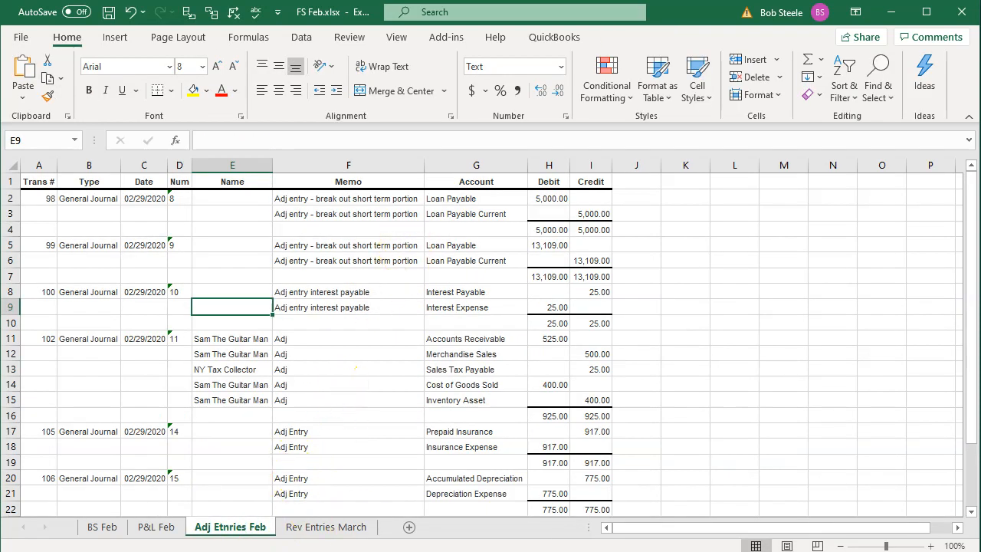
pyautogui.click(785, 545)
pyautogui.click(451, 250)
pyautogui.click(451, 250)
pyautogui.write('Adjusting Journal ')
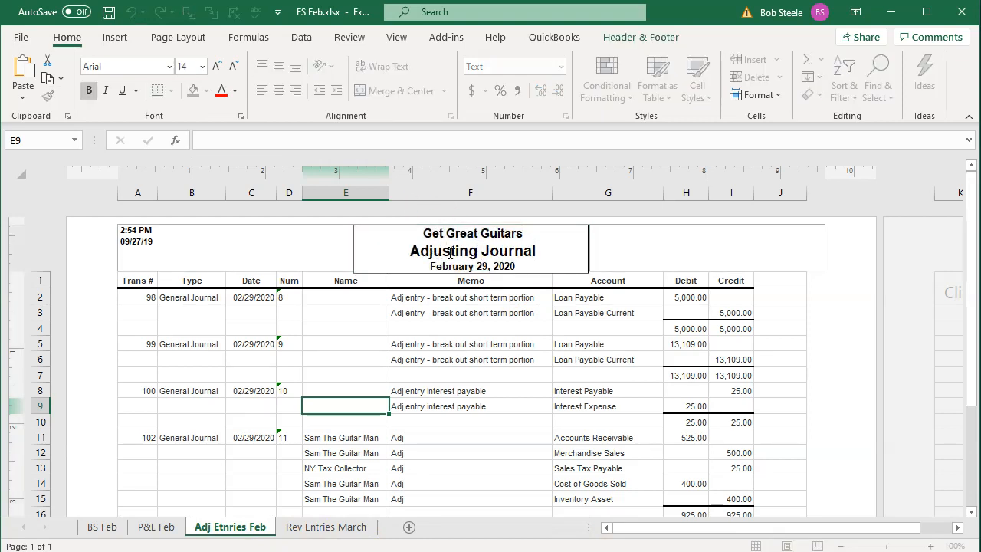
pyautogui.write('Entries')
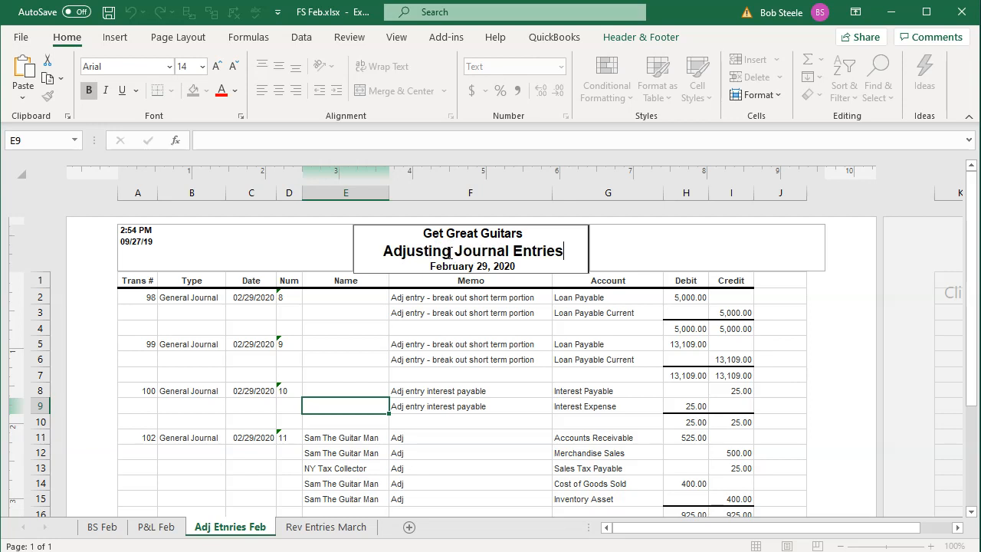
# Finish the page header edit and return the Adj Etnries Feb sheet to Normal view
pyautogui.click(486, 391)
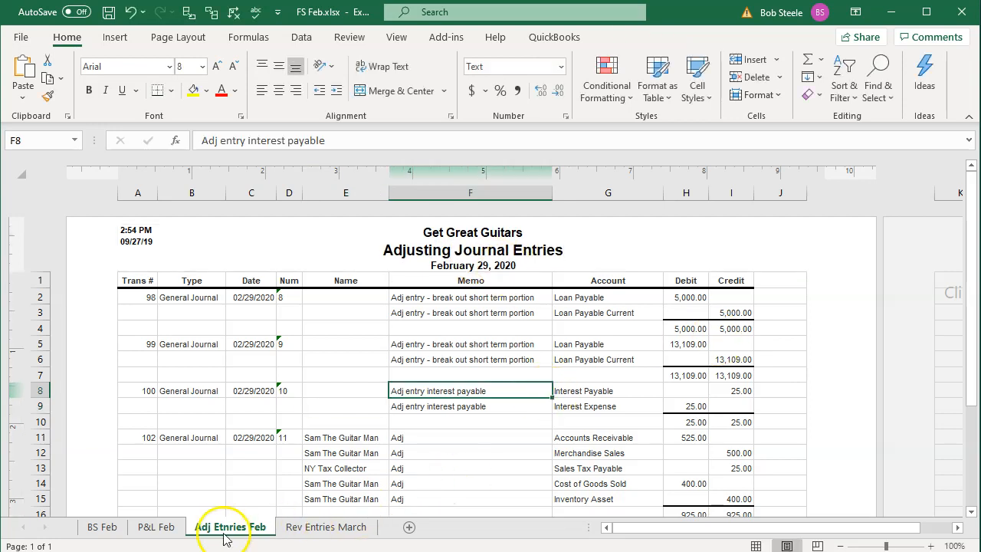
pyautogui.click(755, 546)
pyautogui.click(539, 400)
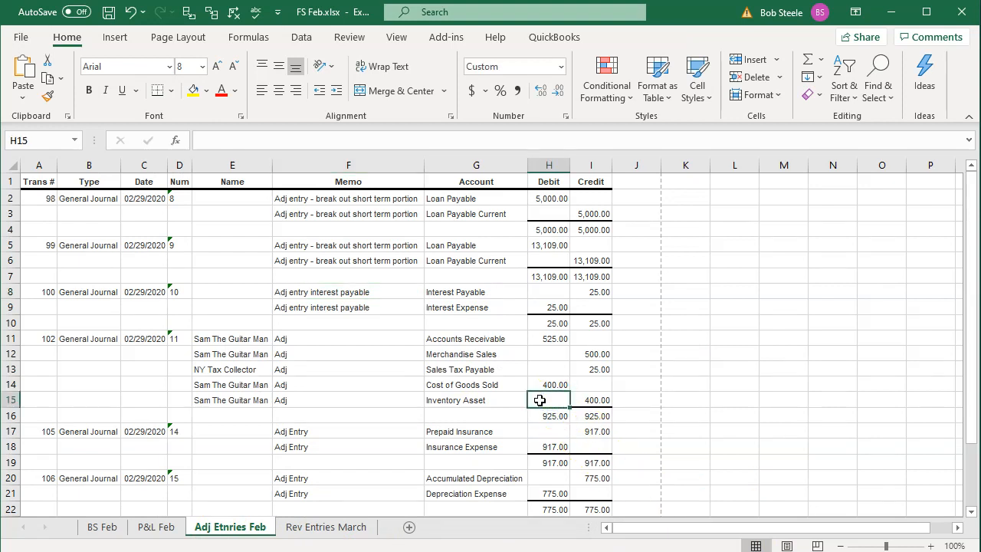
# Set the print range to the entire workbook, check each page in the preview, and print with CutePDF Writer
pyautogui.click(21, 37)
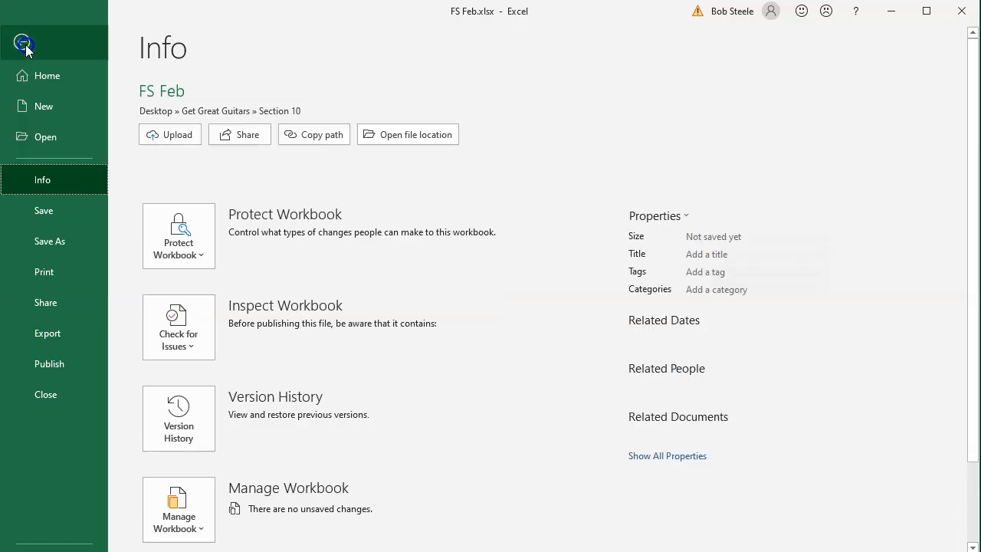
pyautogui.click(63, 276)
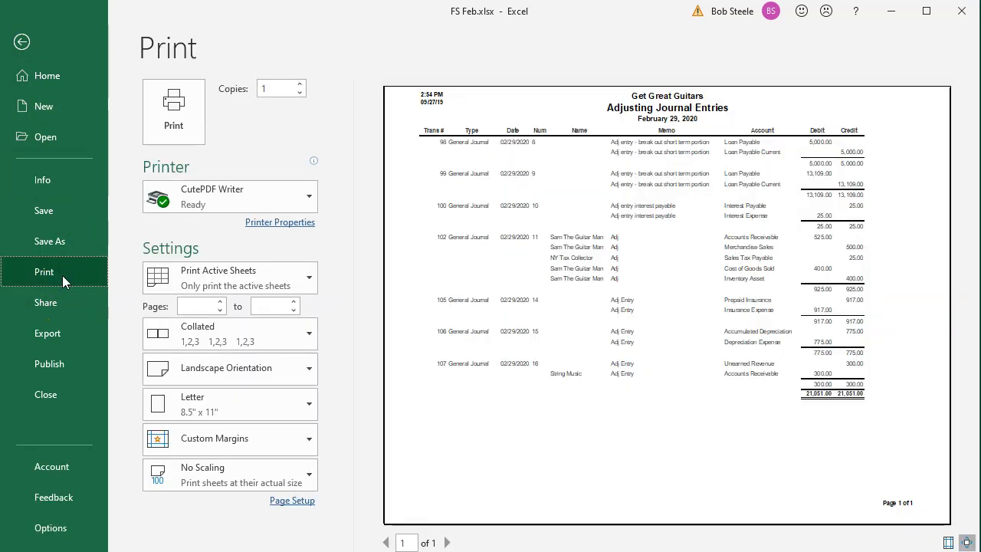
pyautogui.click(308, 279)
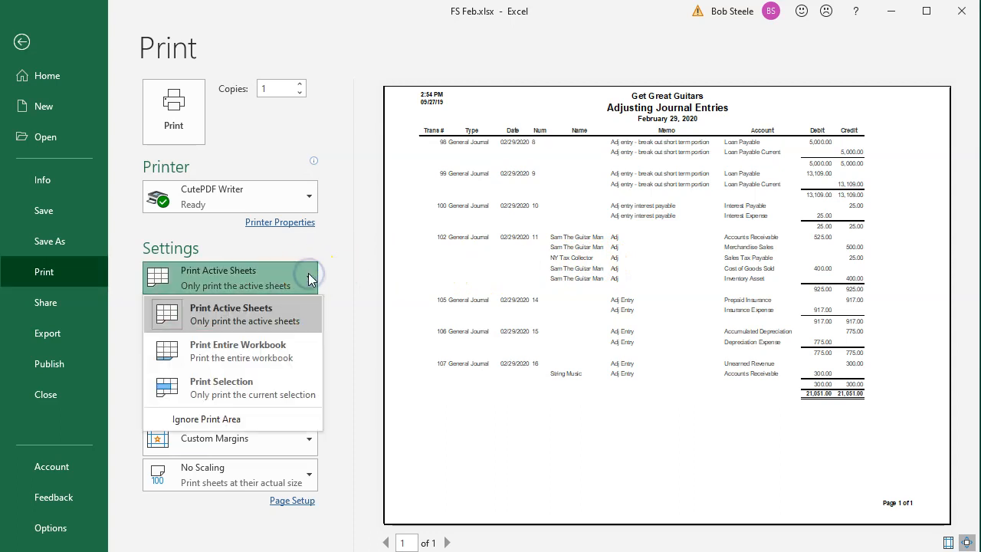
pyautogui.click(272, 364)
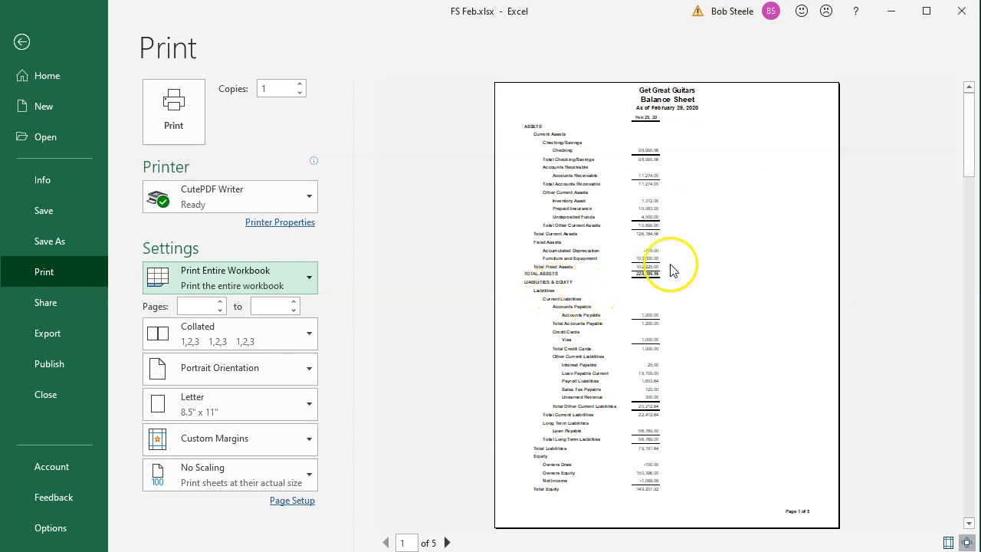
pyautogui.scroll(-1, 689, 223)
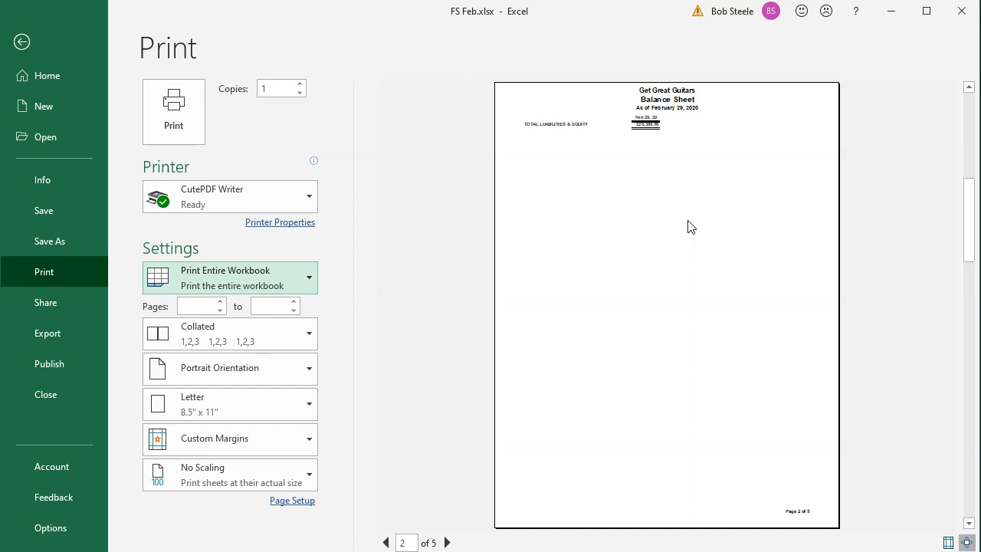
pyautogui.scroll(-1, 689, 225)
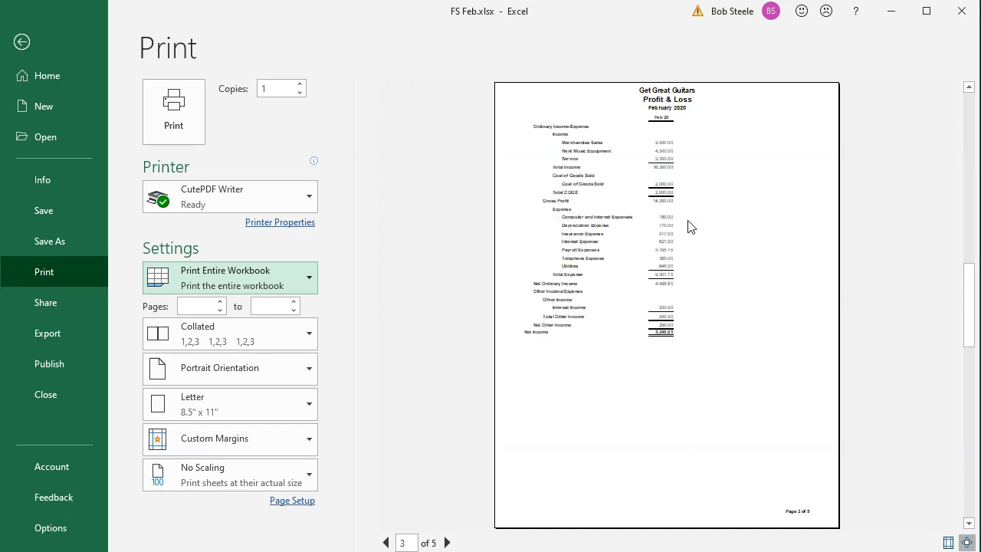
pyautogui.scroll(-1, 688, 224)
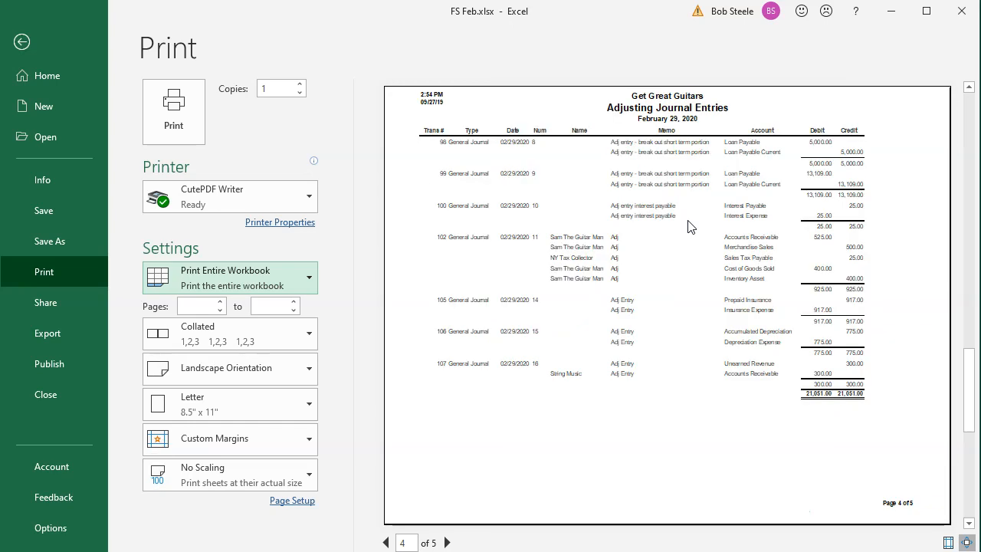
pyautogui.scroll(-1, 688, 226)
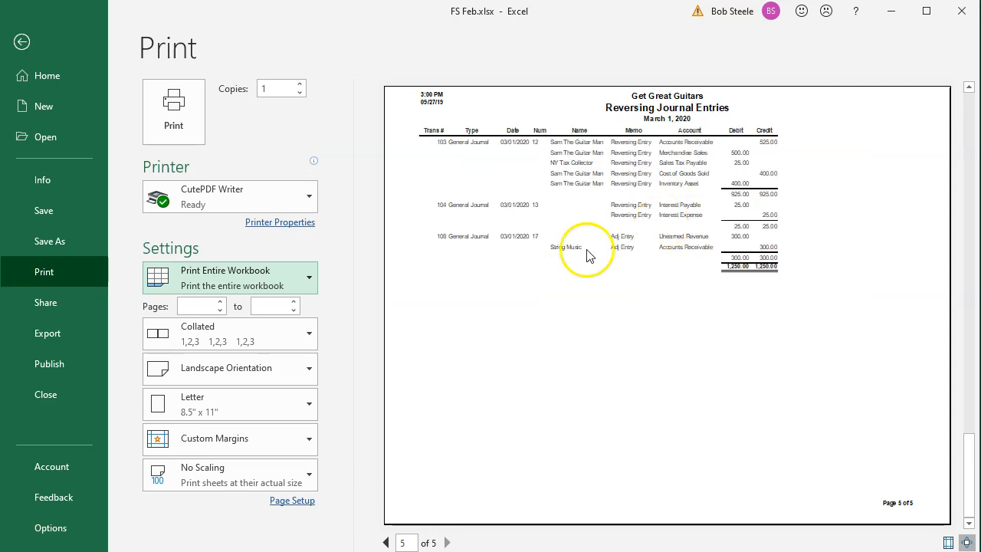
pyautogui.click(201, 138)
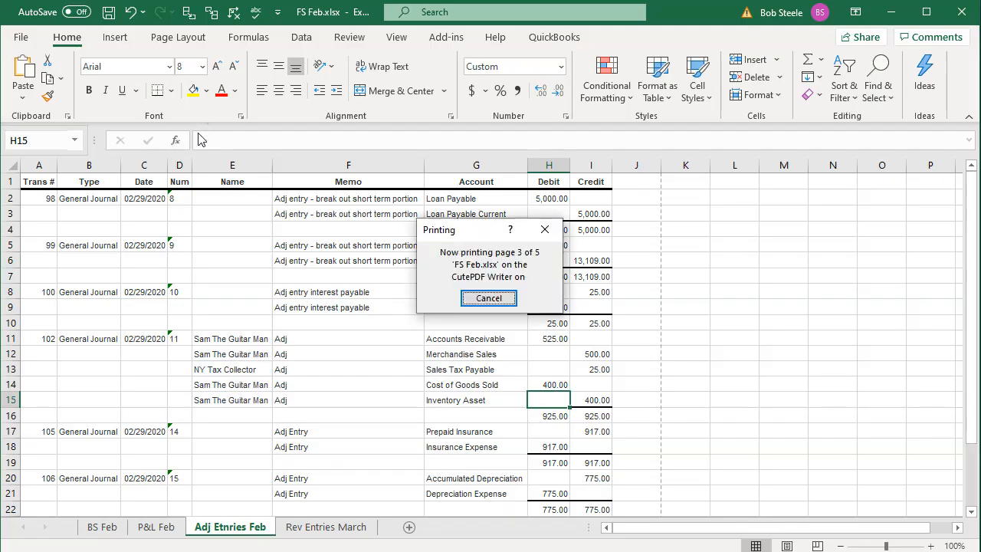
pyautogui.click(293, 317)
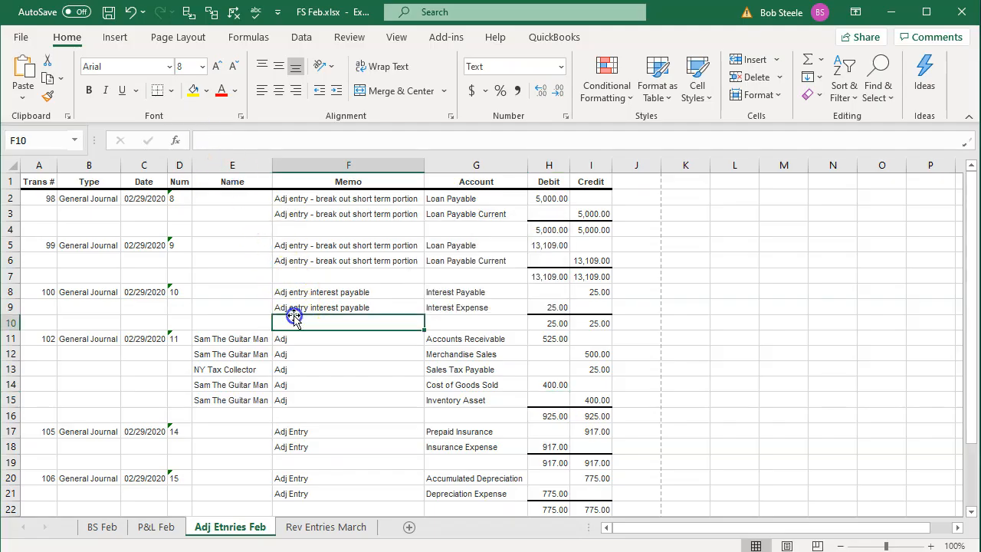
# Save the workbook PDF in the Section 10 folder as "Financial Statements & Adj Entries Feb.pdf"
pyautogui.click(414, 293)
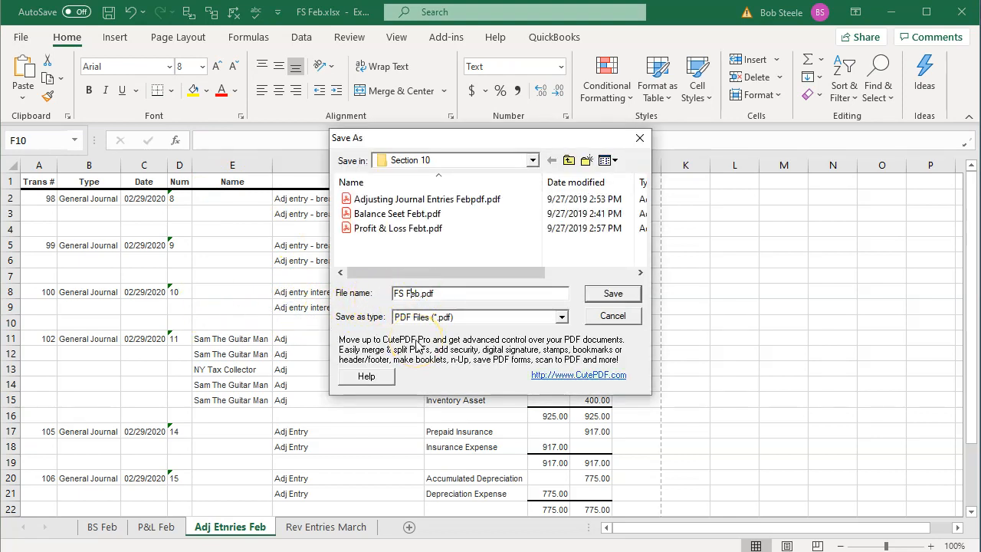
pyautogui.press('BackSpace')
pyautogui.press('BackSpace')
pyautogui.press('BackSpace')
pyautogui.write('Financial Statement')
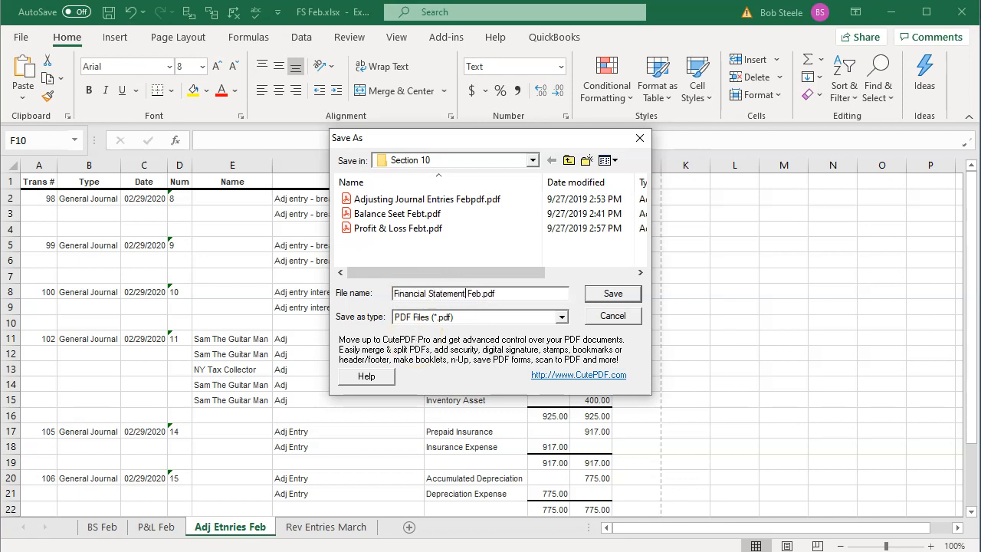
pyautogui.write('s & Adj Entries')
pyautogui.click(617, 295)
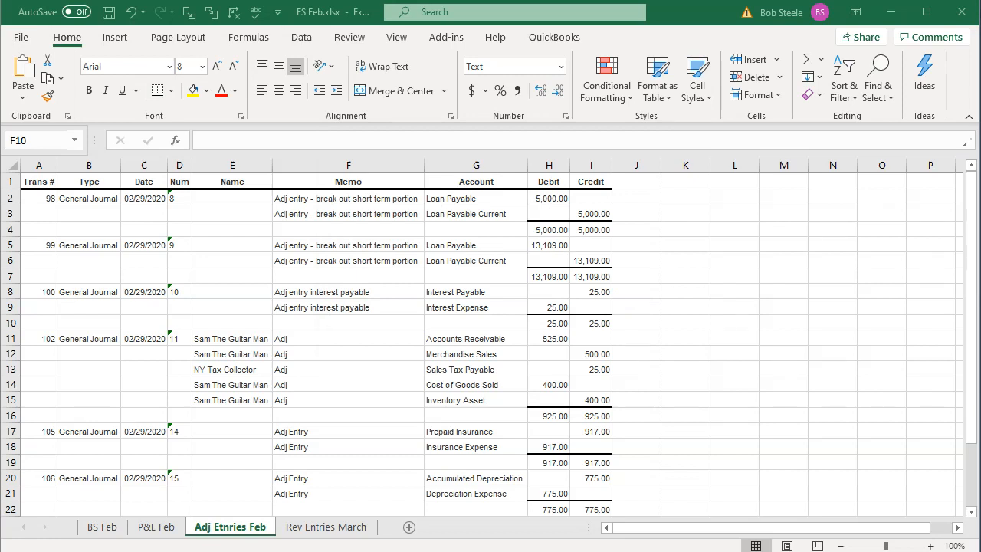
# Open the Section 10 folder in File Explorer, view Adjusting Journal Entries Febpdf.pdf, and close it
pyautogui.moveTo(980, 91); pyautogui.dragTo(511, 100)
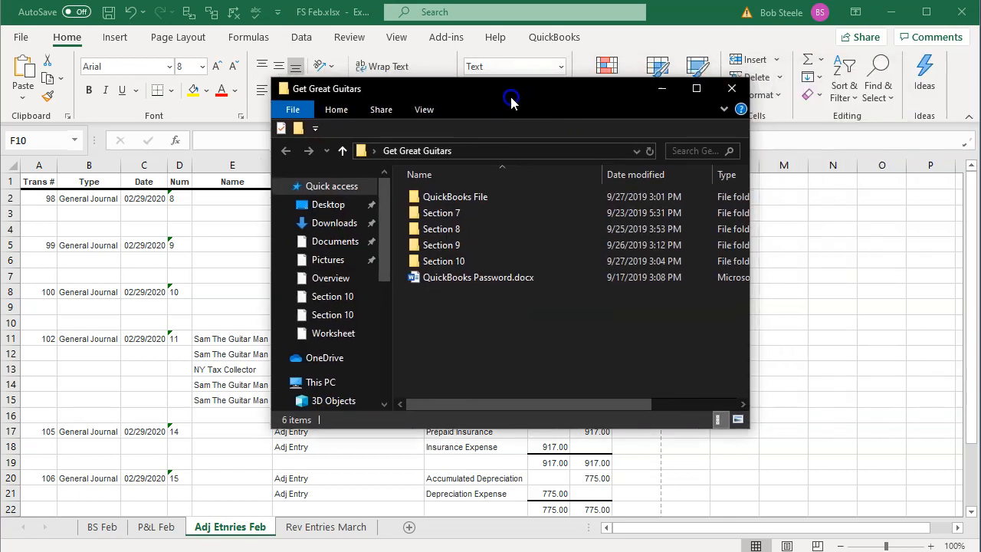
pyautogui.doubleClick(443, 263)
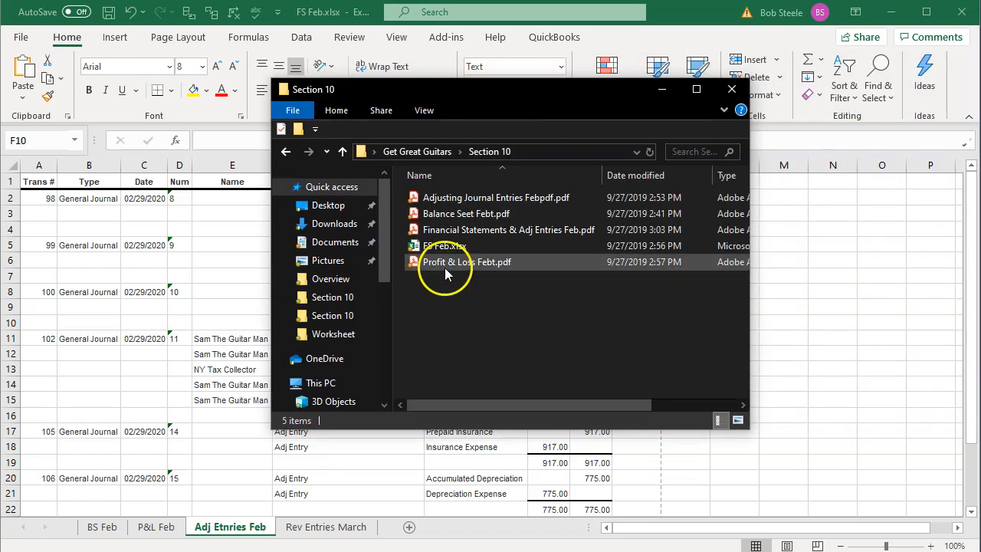
pyautogui.doubleClick(448, 201)
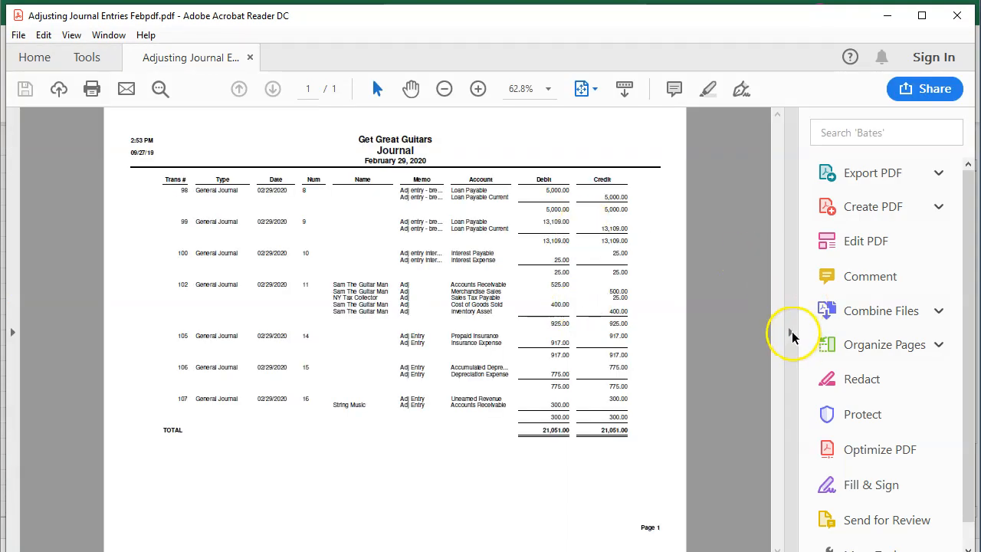
pyautogui.click(792, 332)
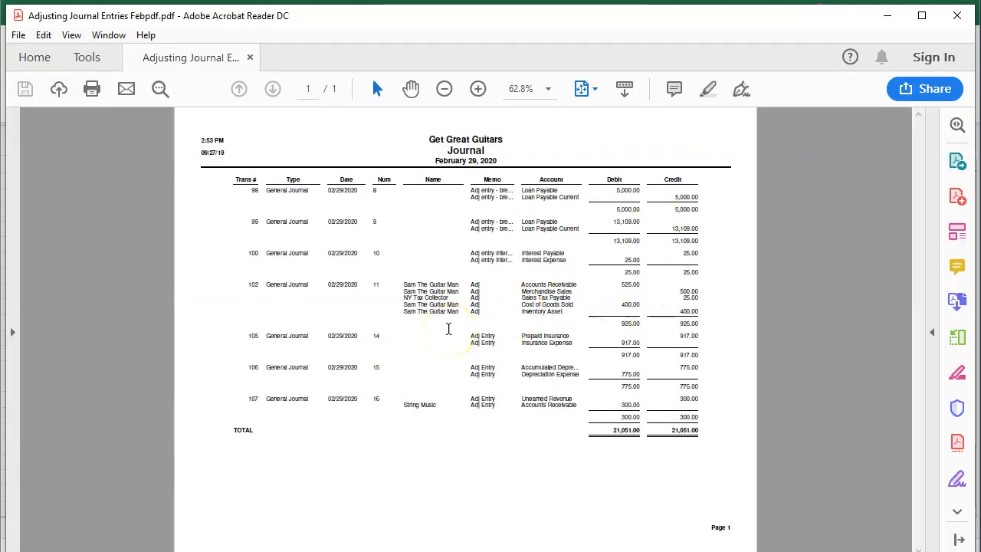
pyautogui.click(958, 15)
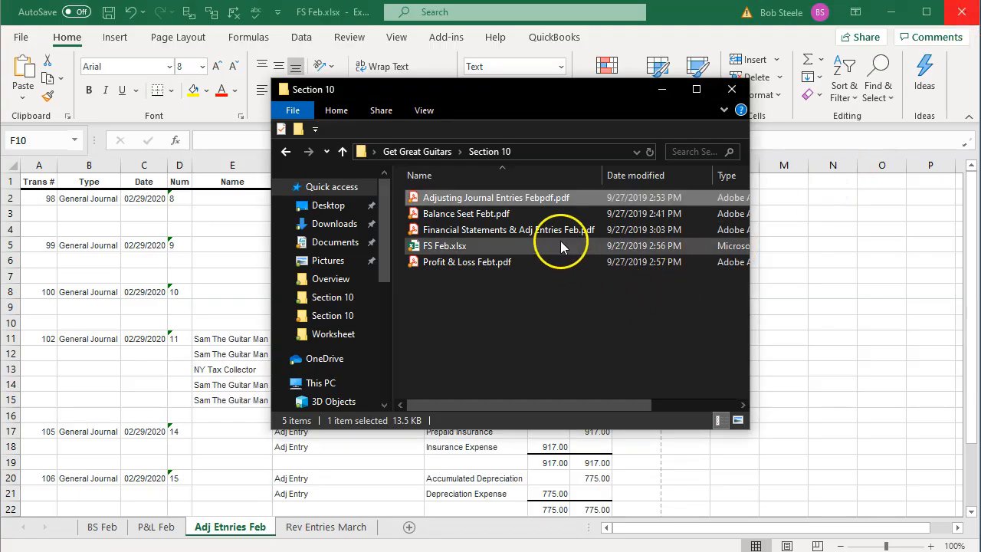
# Open Financial Statements & Adj Entries Feb.pdf, review all its pages through the reversing entries, and close it
pyautogui.click(491, 233)
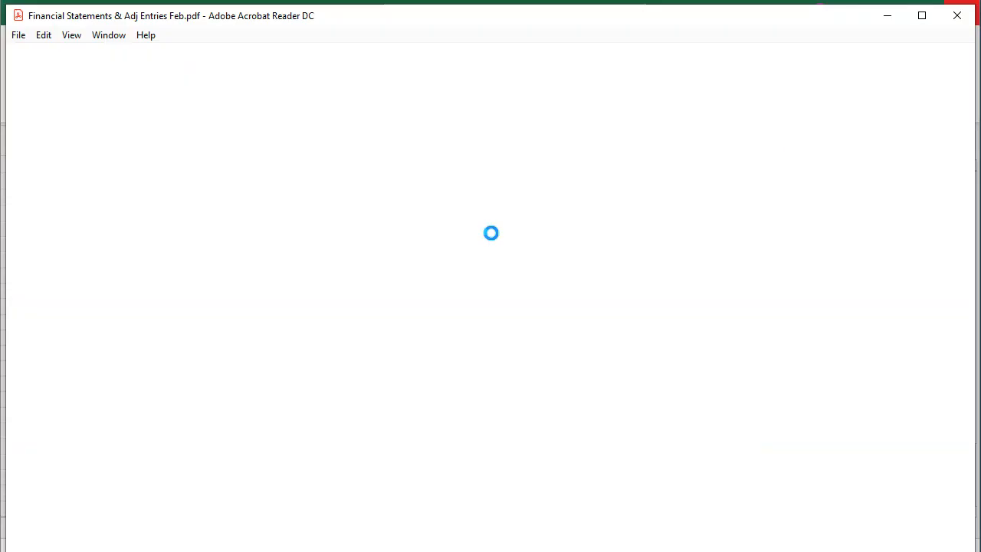
pyautogui.click(790, 335)
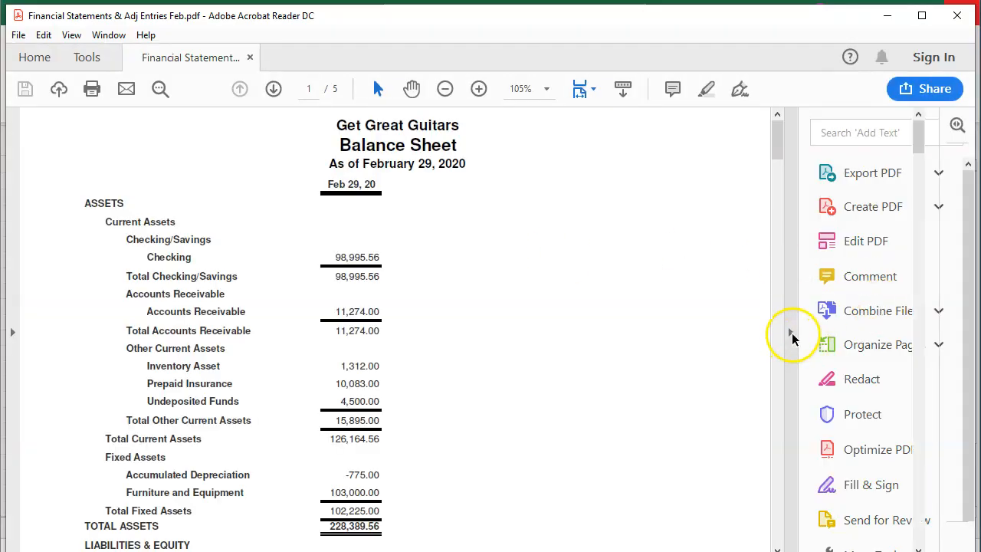
pyautogui.scroll(-5, 611, 343)
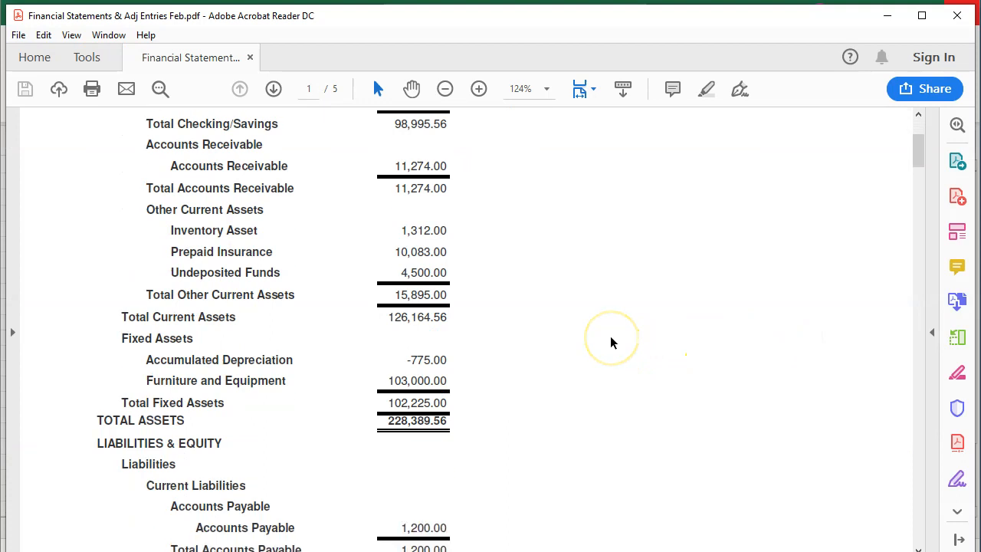
pyautogui.scroll(-6, 611, 343)
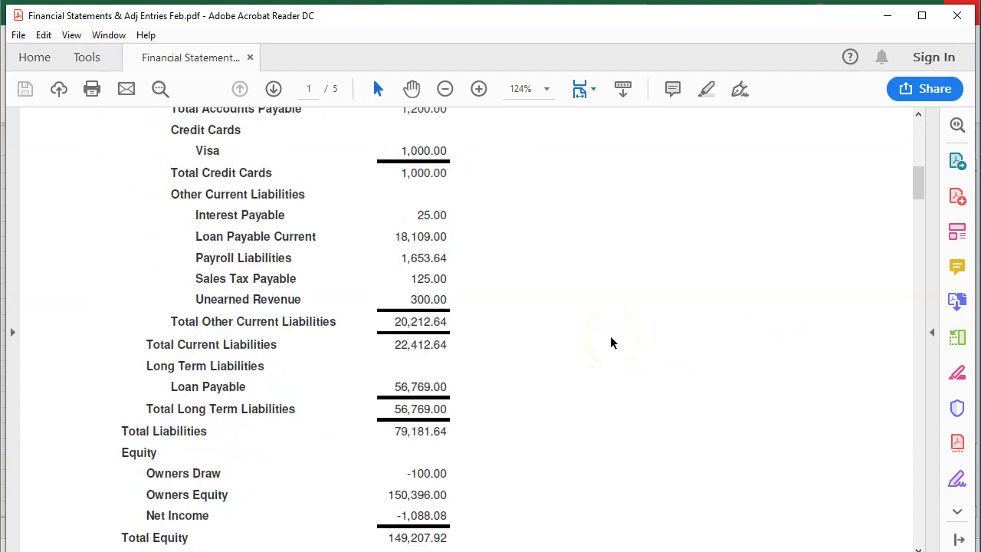
pyautogui.scroll(-10, 611, 343)
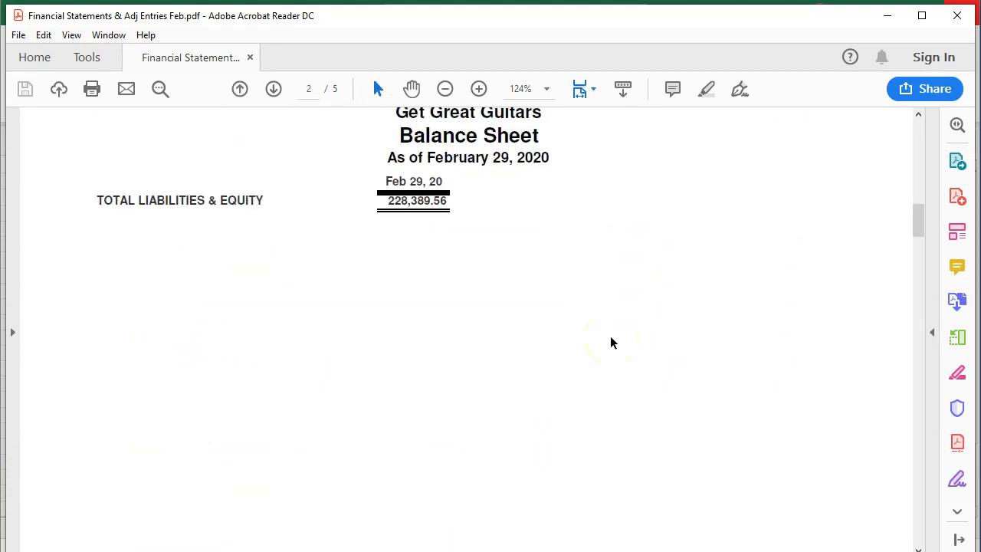
pyautogui.scroll(-10, 611, 342)
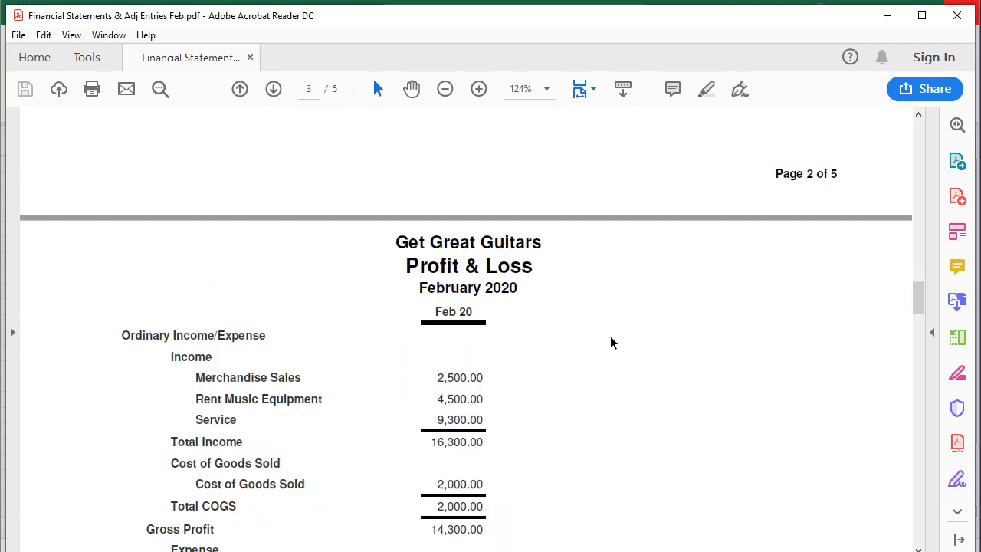
pyautogui.scroll(-8, 610, 343)
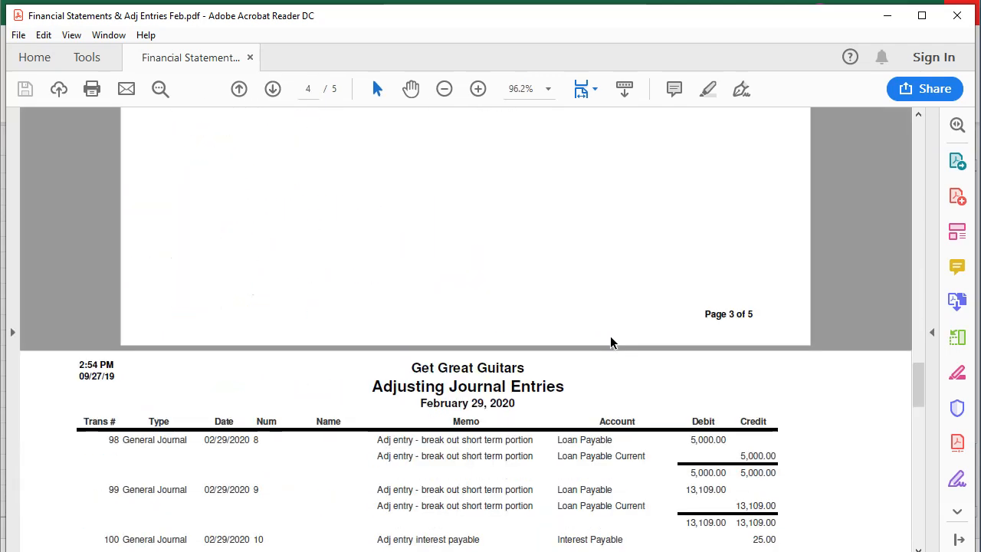
pyautogui.scroll(-7, 611, 338)
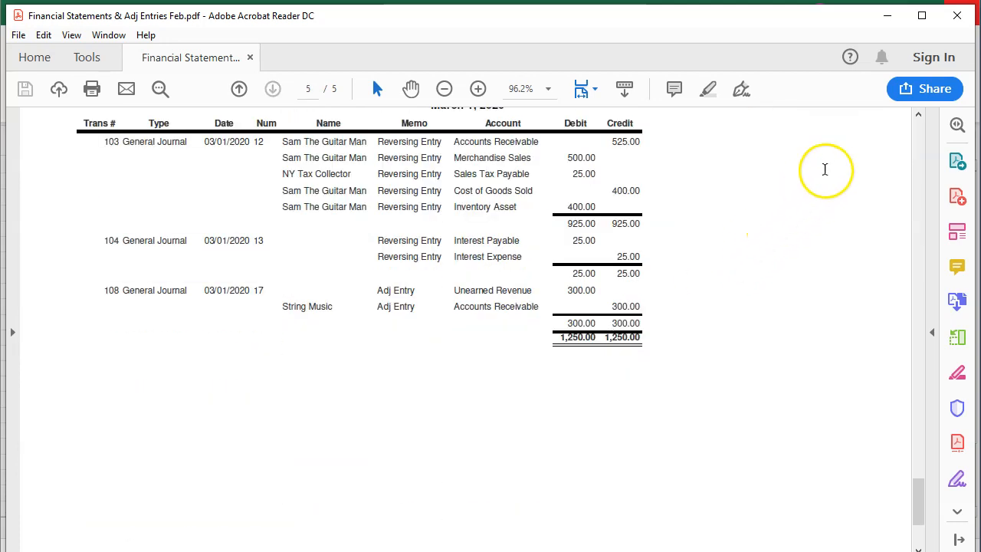
pyautogui.click(957, 15)
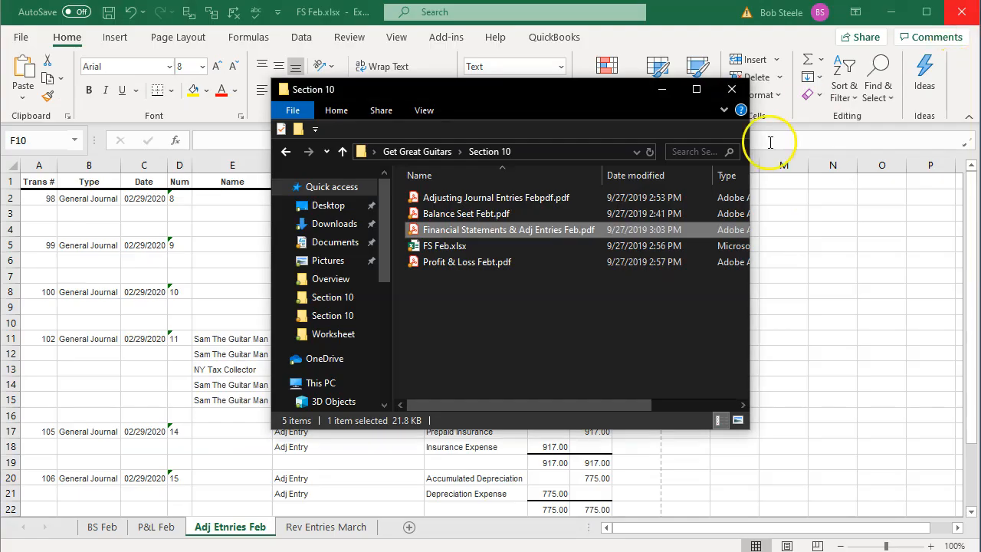
# Switch to QuickBooks and print the March 1, 2020 Journal report with CutePDF Writer
pyautogui.click(445, 307)
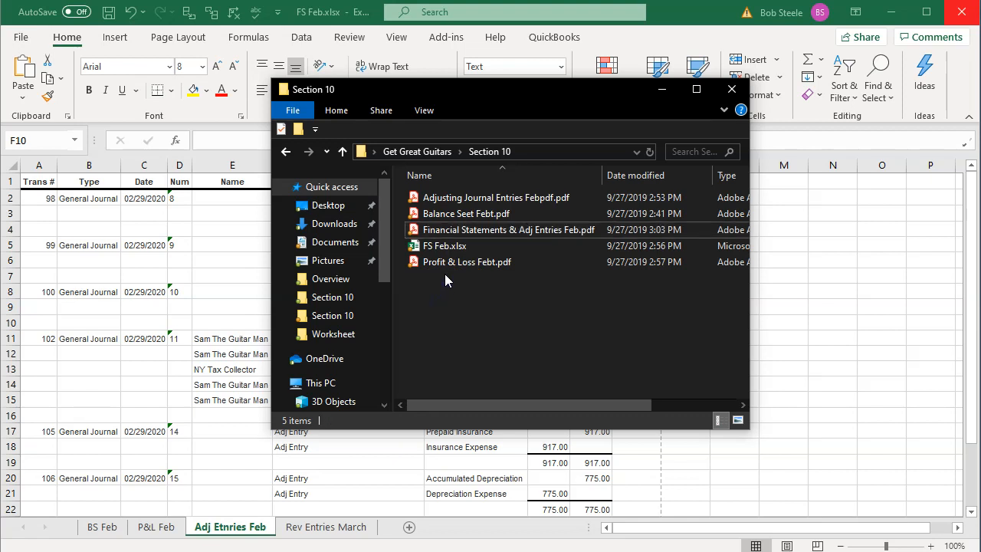
pyautogui.click(439, 216)
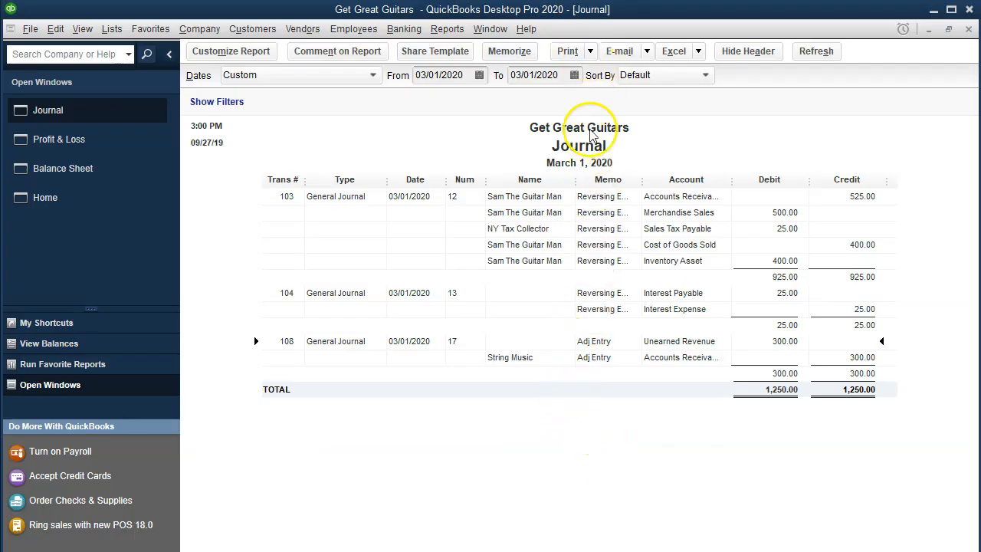
pyautogui.click(590, 51)
pyautogui.click(587, 70)
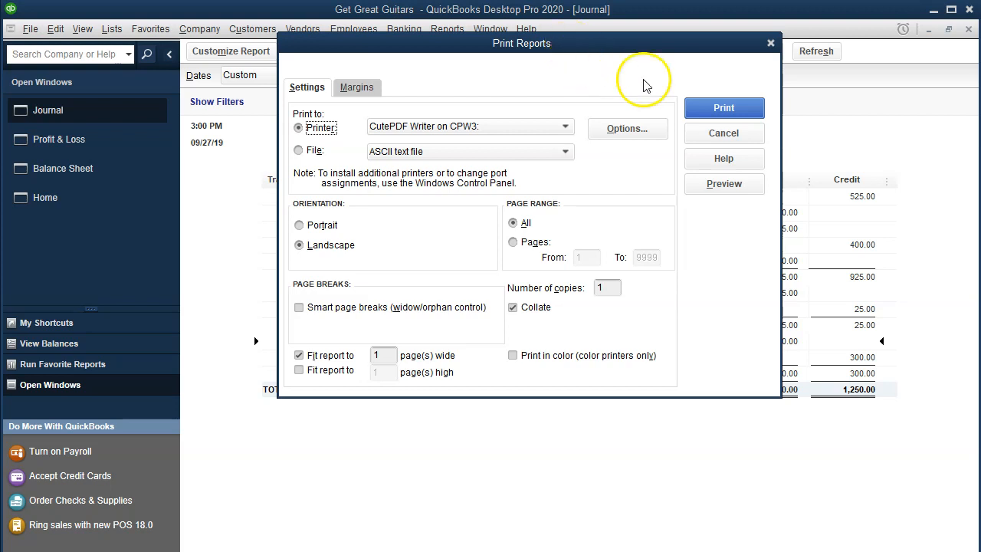
pyautogui.click(737, 107)
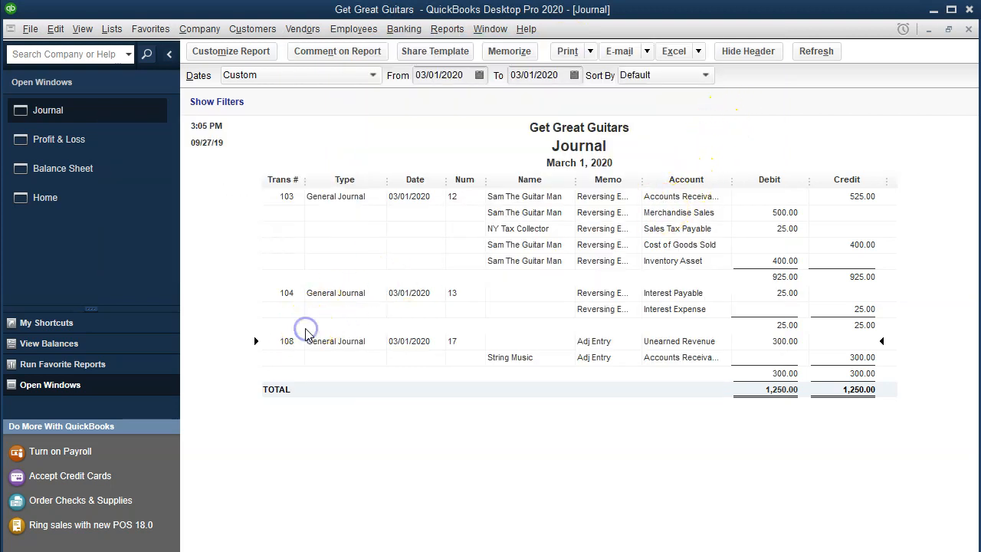
# Save the journal PDF in the Section 10 folder as "Reversing Entries March.pdf"
pyautogui.click(316, 242)
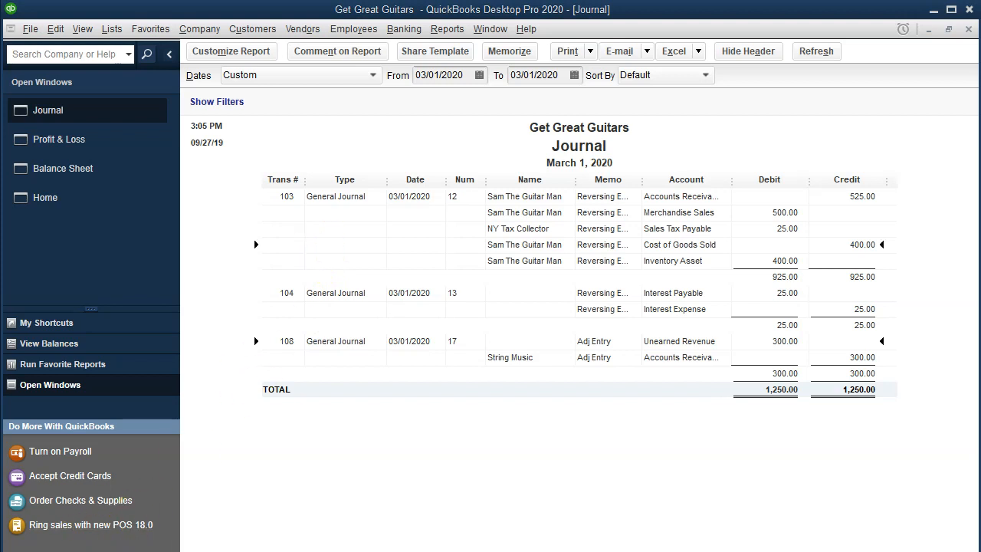
pyautogui.moveTo(484, 142); pyautogui.dragTo(557, 186)
pyautogui.click(471, 337)
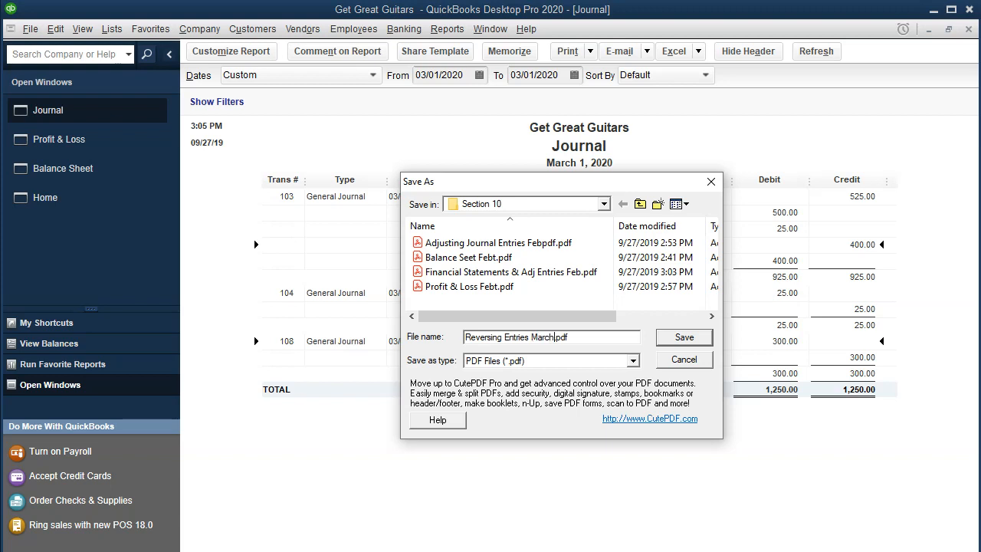
pyautogui.click(684, 339)
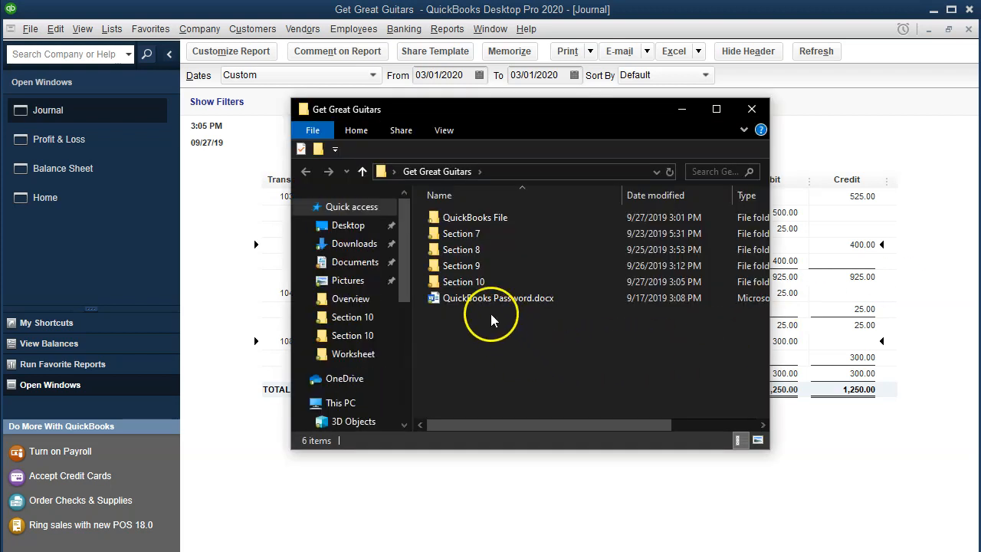
# Open the Section 10 folder in File Explorer and create a folder named "Financial Statements Feb" inside it
pyautogui.doubleClick(460, 282)
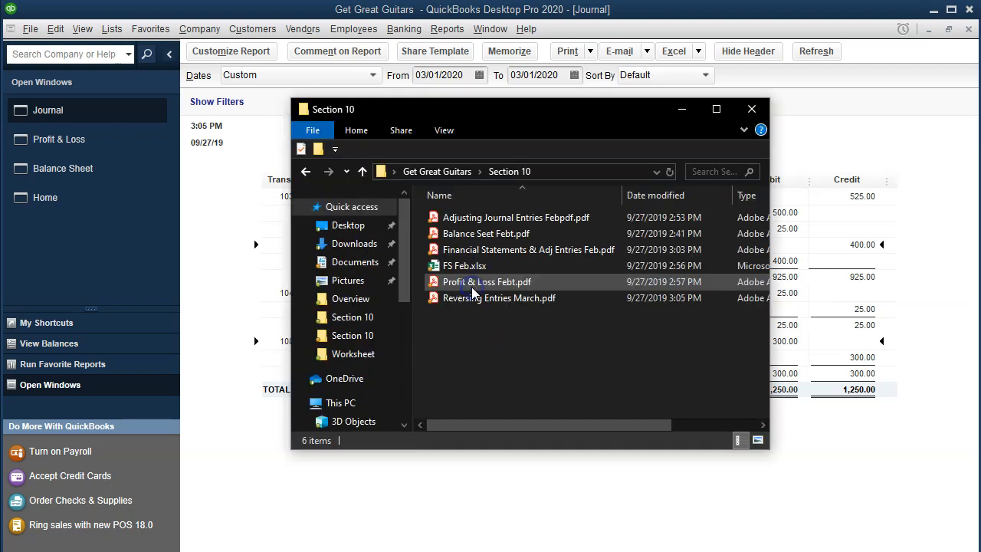
pyautogui.click(469, 337)
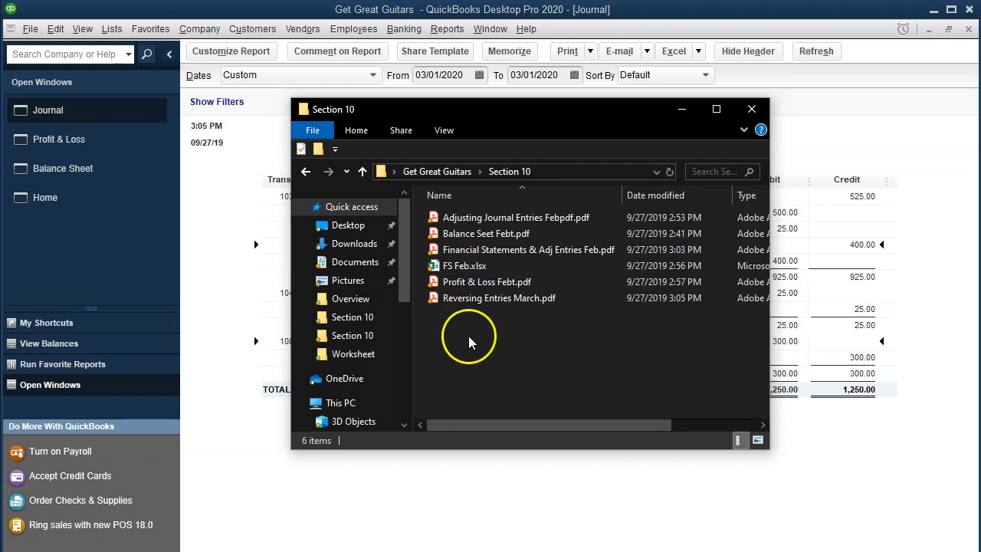
pyautogui.rightClick(468, 339)
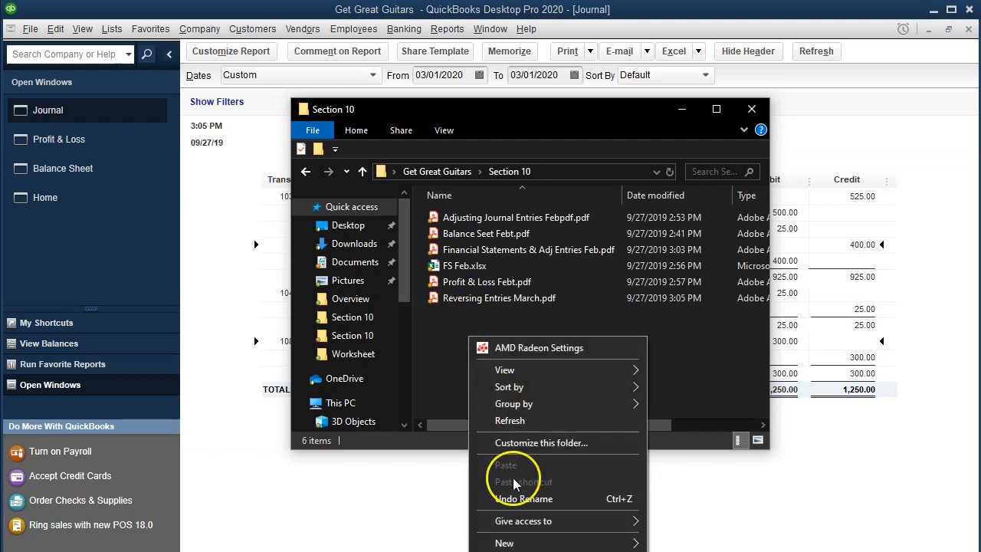
pyautogui.click(515, 542)
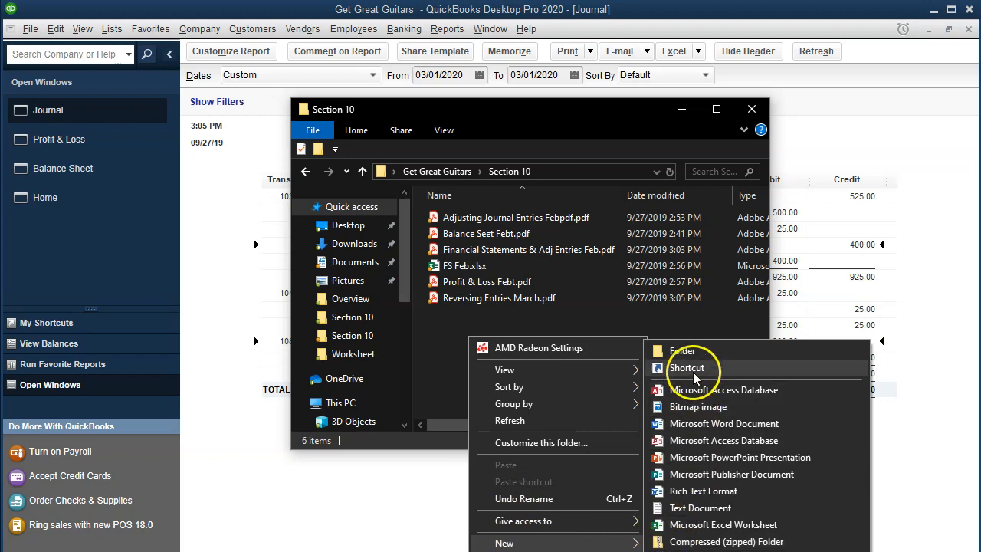
pyautogui.click(682, 351)
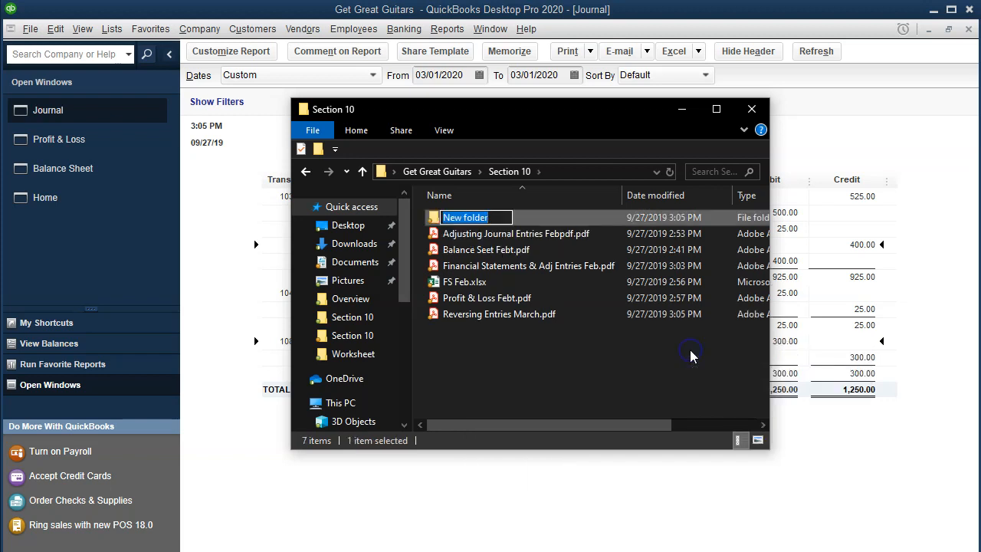
pyautogui.write('Financial Statemetn')
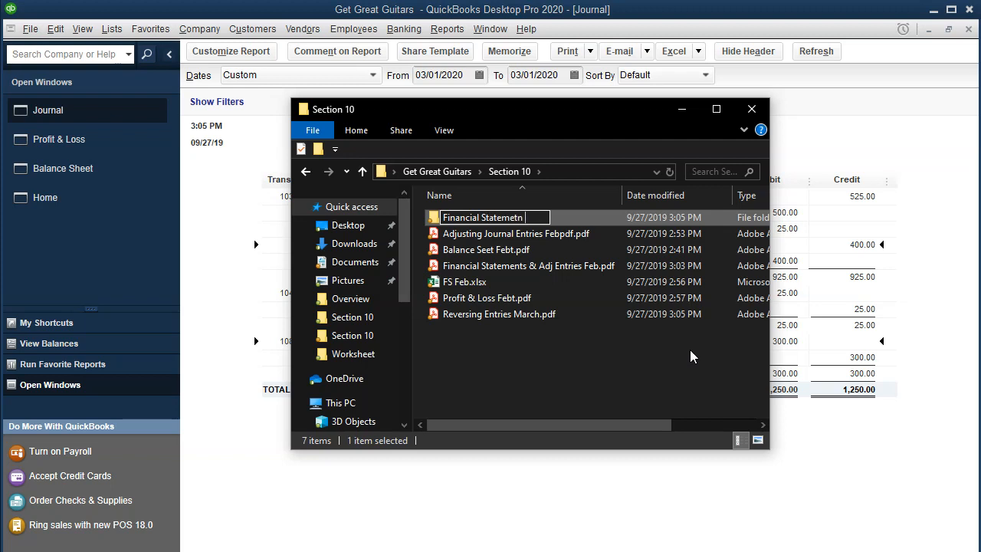
pyautogui.press('BackSpace')
pyautogui.press('BackSpace')
pyautogui.write('nts Feb')
pyautogui.click(552, 362)
# Move the adjusting entries, balance sheet, Profit & Loss and reversing entries PDFs into the Financial Statements Feb folder and check its contents
pyautogui.click(461, 262)
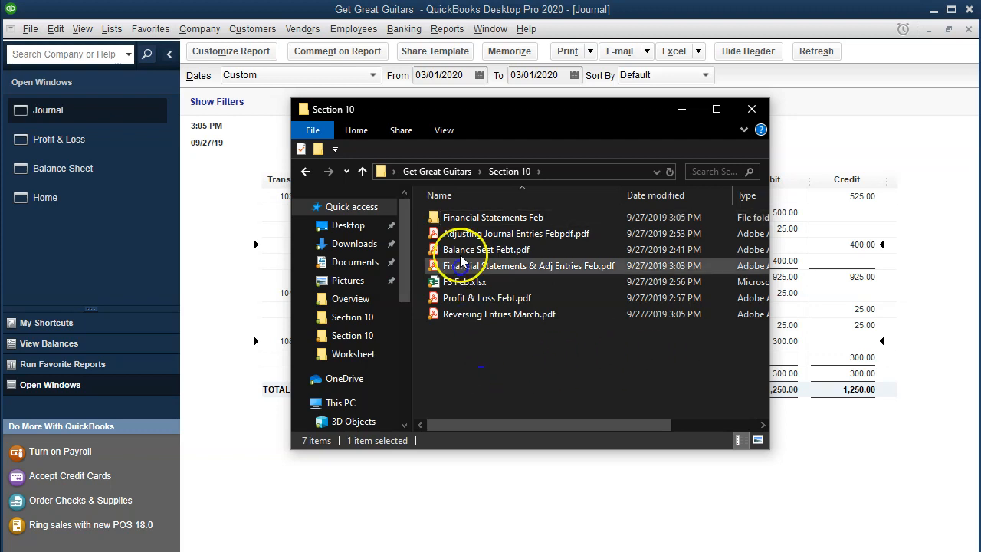
pyautogui.moveTo(460, 234)
pyautogui.mouseDown()
pyautogui.moveTo(460, 218)
pyautogui.moveTo(460, 232)
pyautogui.moveTo(466, 224)
pyautogui.mouseUp()
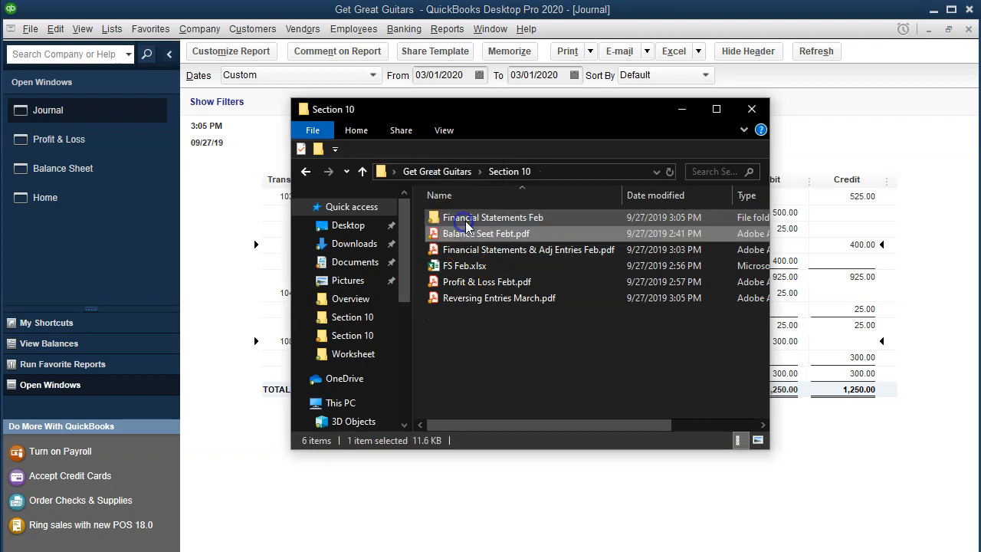
pyautogui.moveTo(458, 266); pyautogui.dragTo(467, 225)
pyautogui.moveTo(461, 273); pyautogui.dragTo(460, 221)
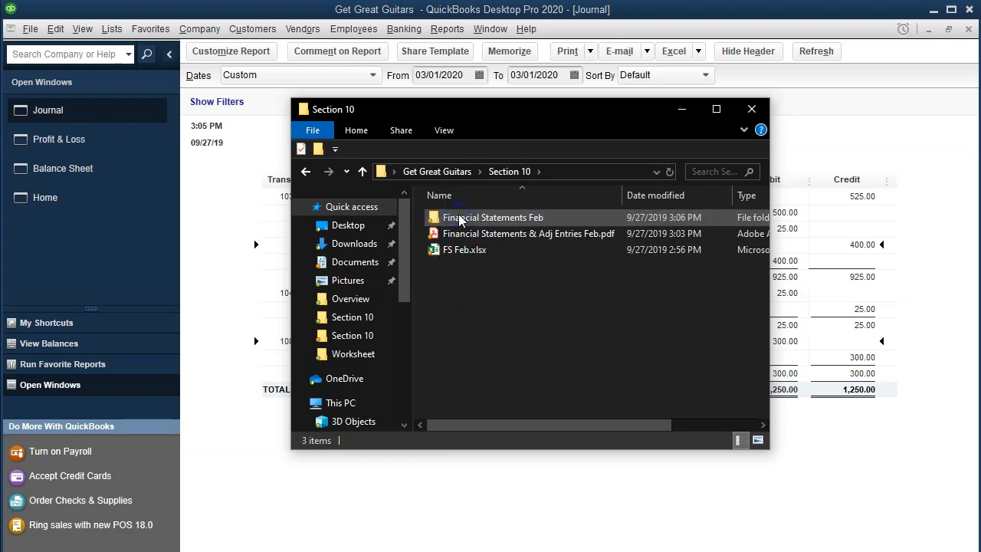
pyautogui.doubleClick(460, 218)
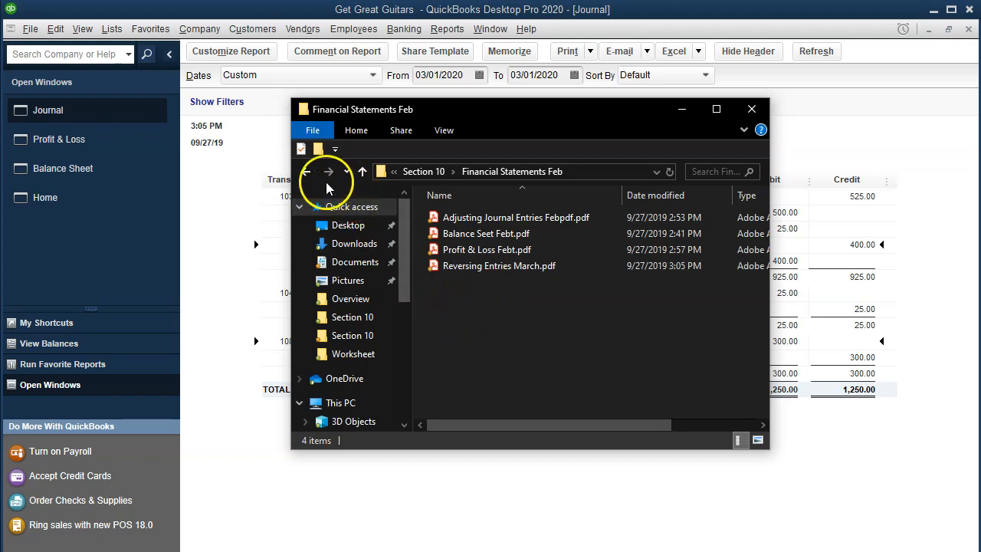
pyautogui.click(305, 171)
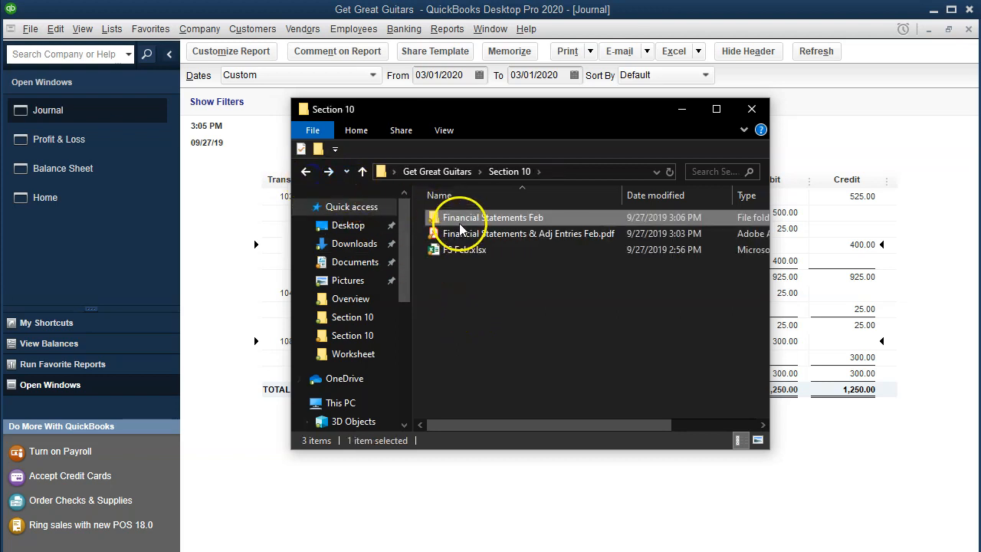
# Compress the Financial Statements Feb folder into a zip file in Section 10
pyautogui.rightClick(463, 219)
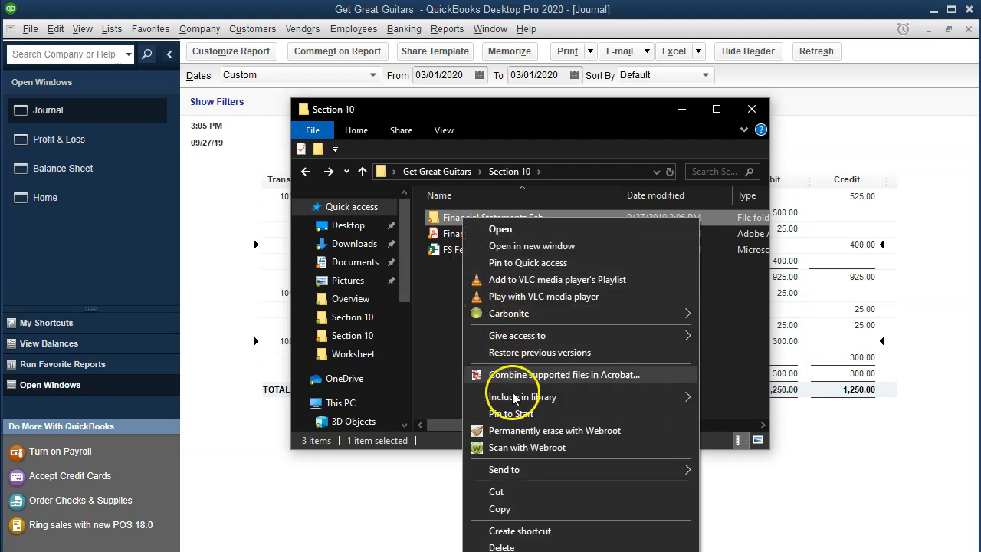
pyautogui.moveTo(681, 469)
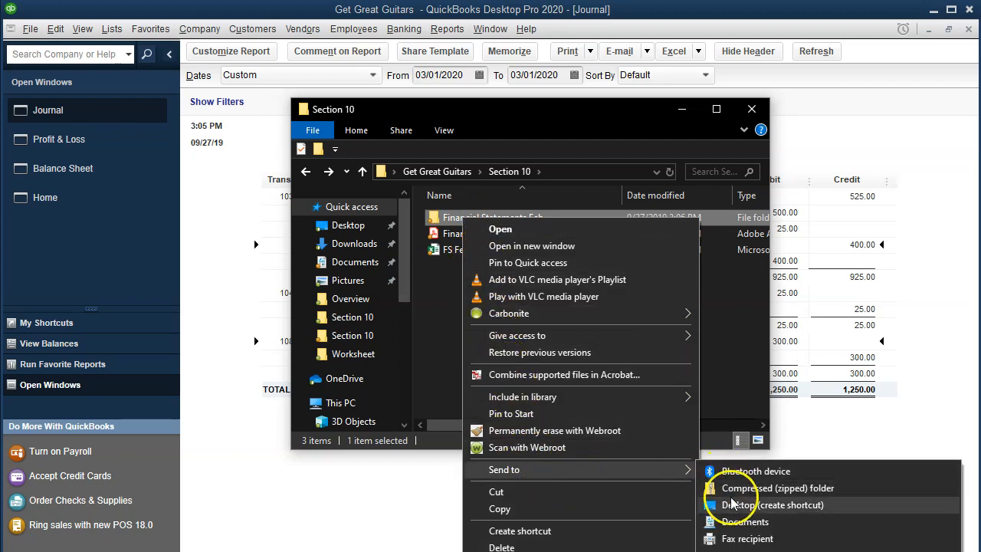
pyautogui.click(728, 488)
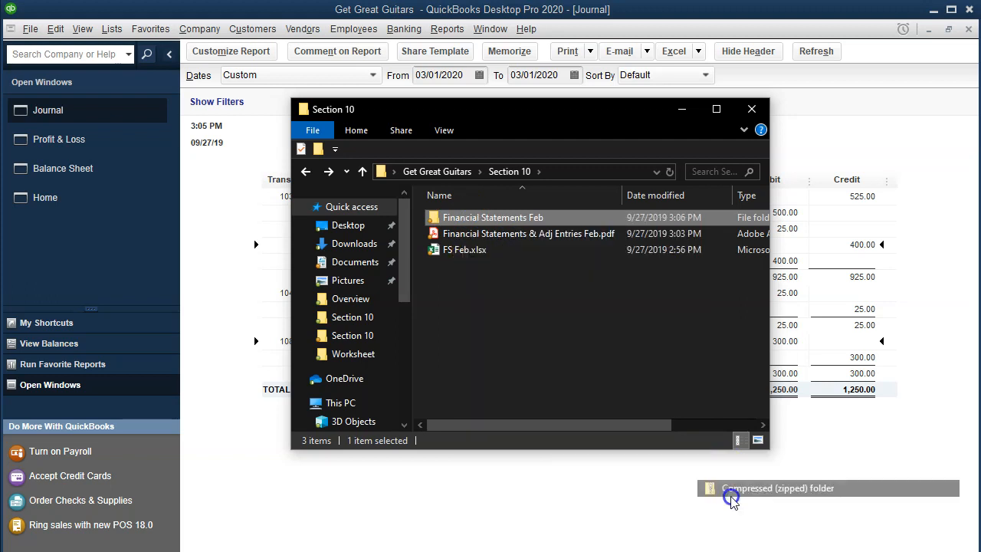
pyautogui.click(601, 377)
pyautogui.click(499, 251)
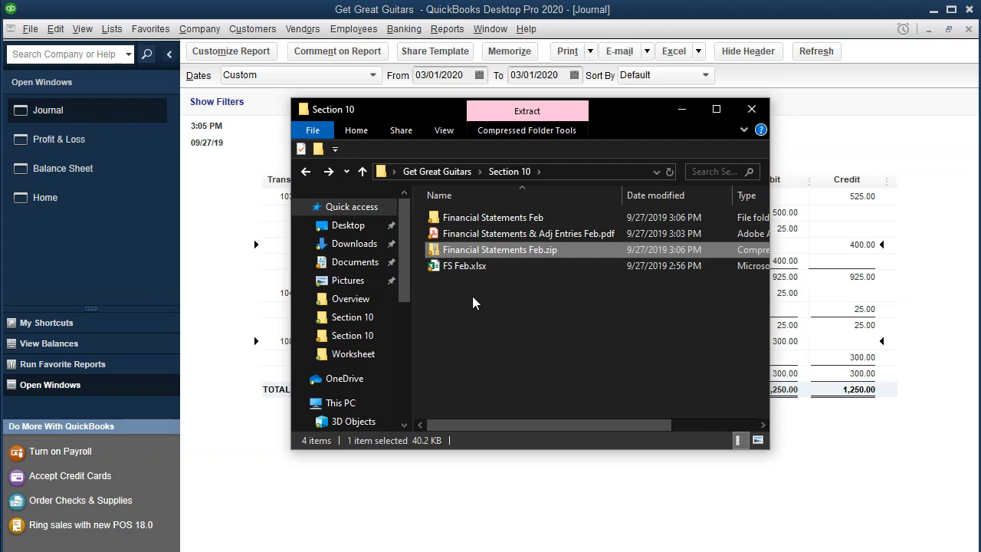
# Return to QuickBooks and run the Trial Balance report from 01/01/2020 to 02/28/2020
pyautogui.click(146, 550)
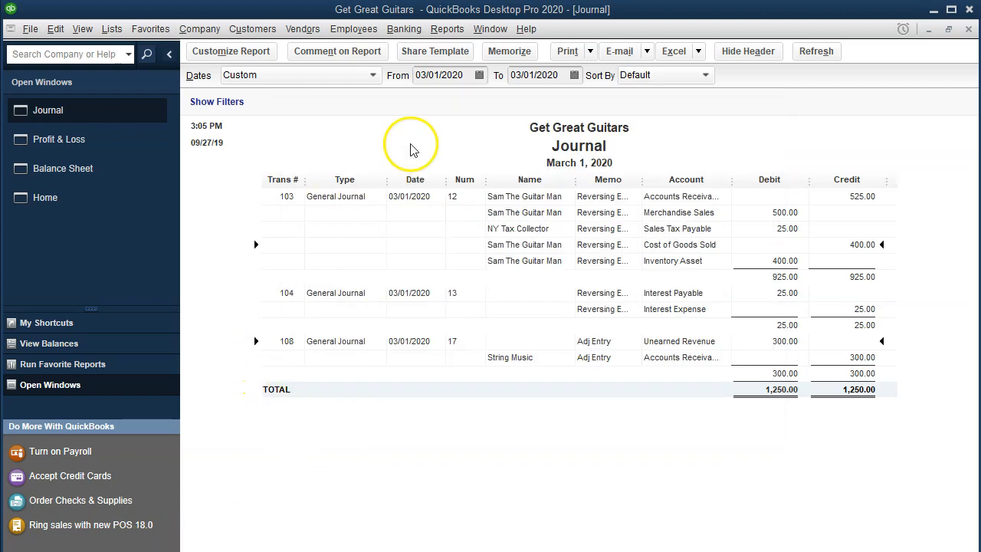
pyautogui.click(447, 28)
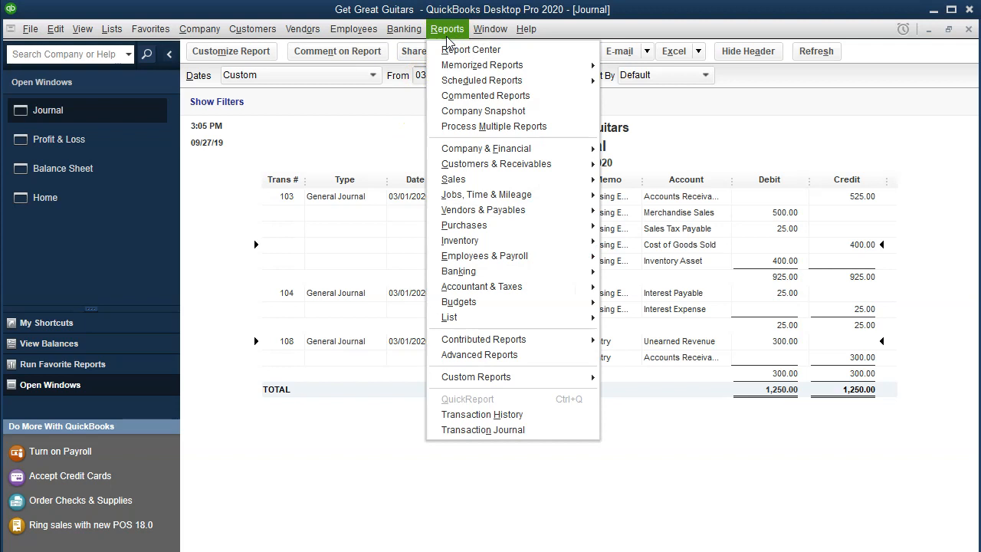
pyautogui.moveTo(541, 289)
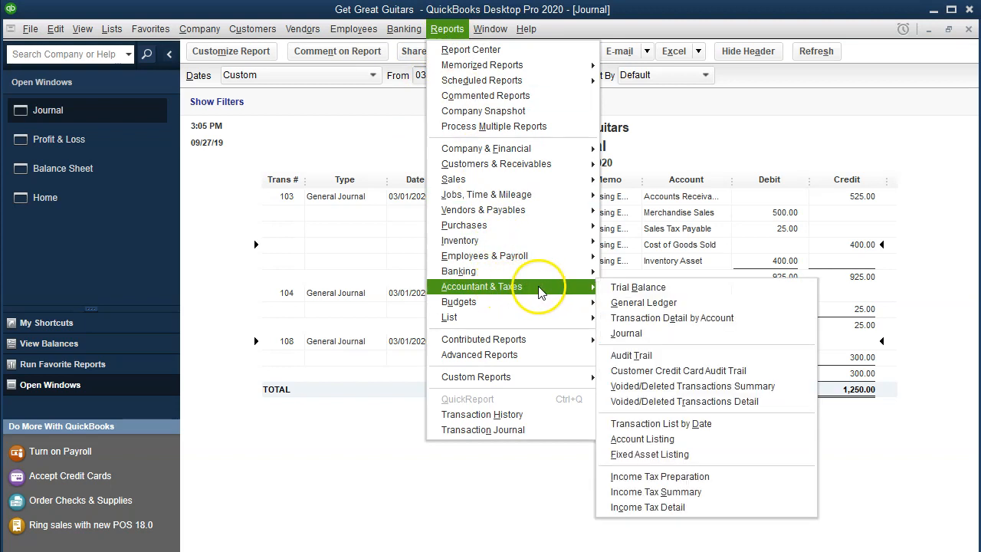
pyautogui.click(700, 289)
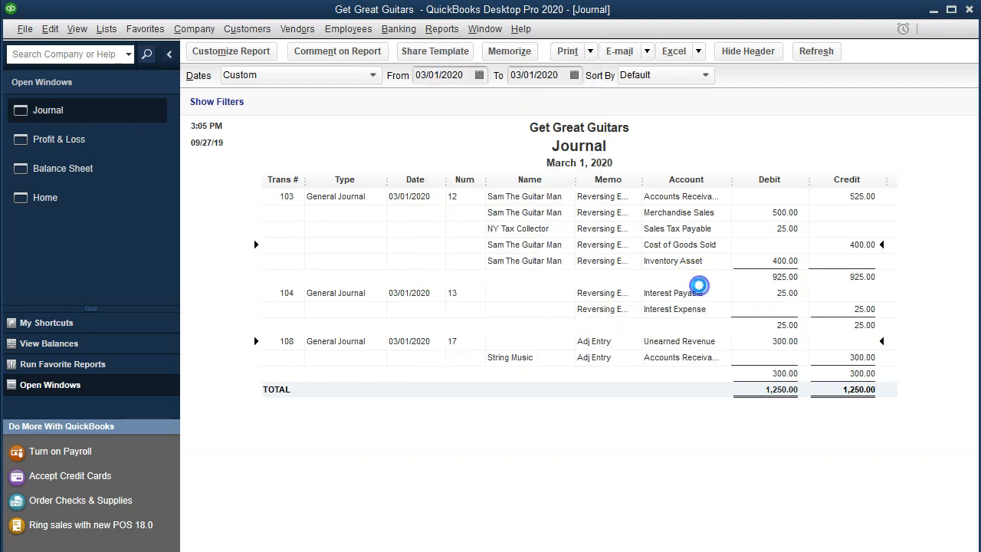
pyautogui.press('Tab')
pyautogui.write('010120')
pyautogui.press('Tab')
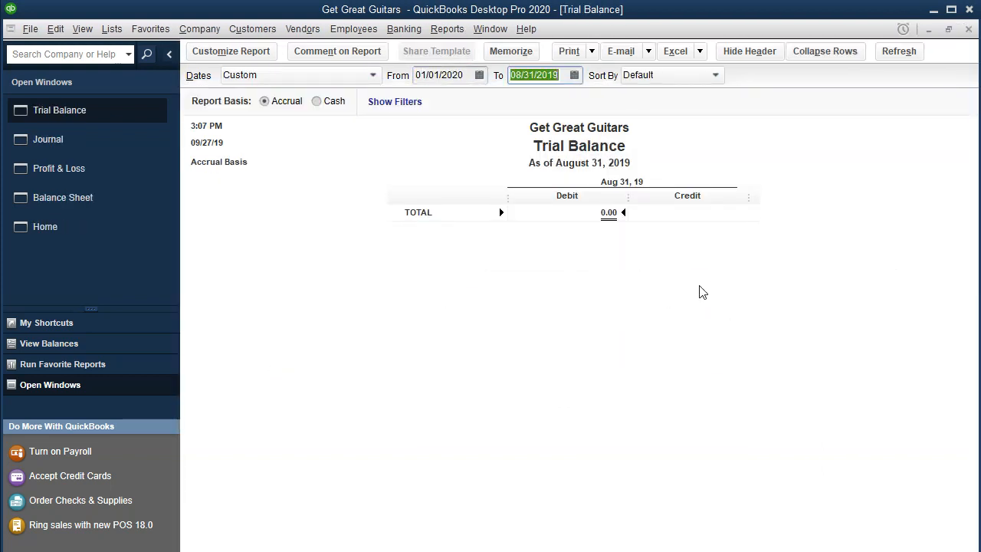
pyautogui.write('02/28/2')
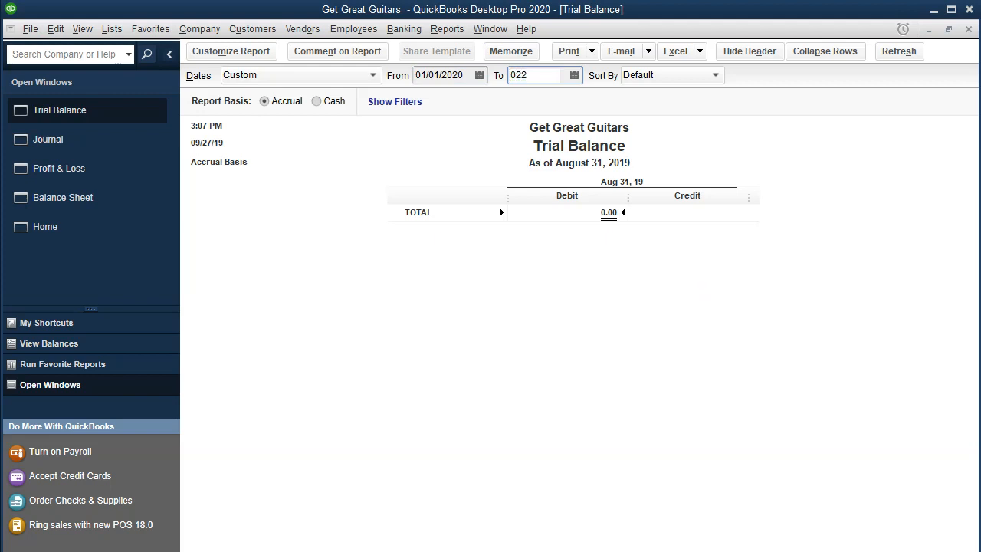
pyautogui.write('020')
pyautogui.press('Tab')
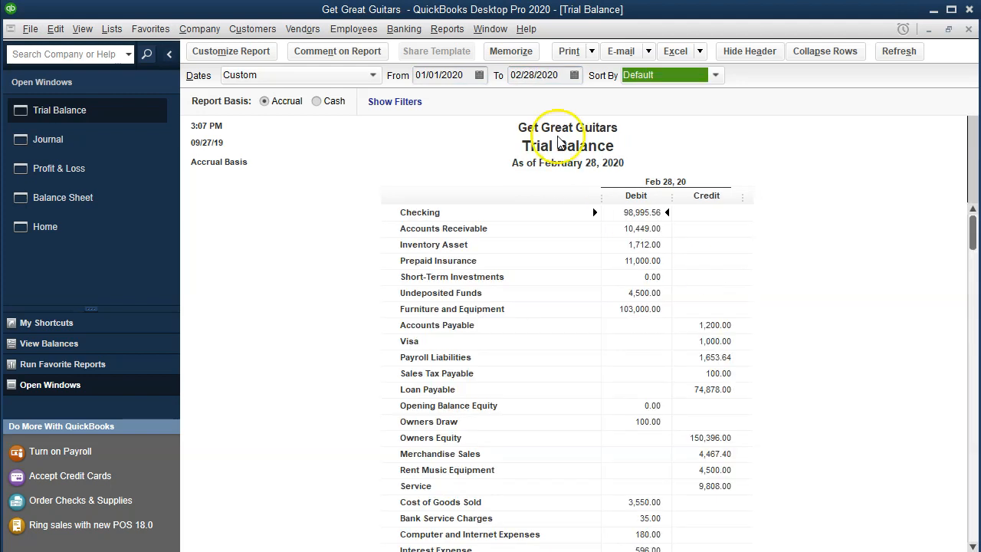
# Change the Trial Balance end date to 02/29/2020 and refresh the report
pyautogui.click(560, 73)
pyautogui.press('+')
pyautogui.click(683, 271)
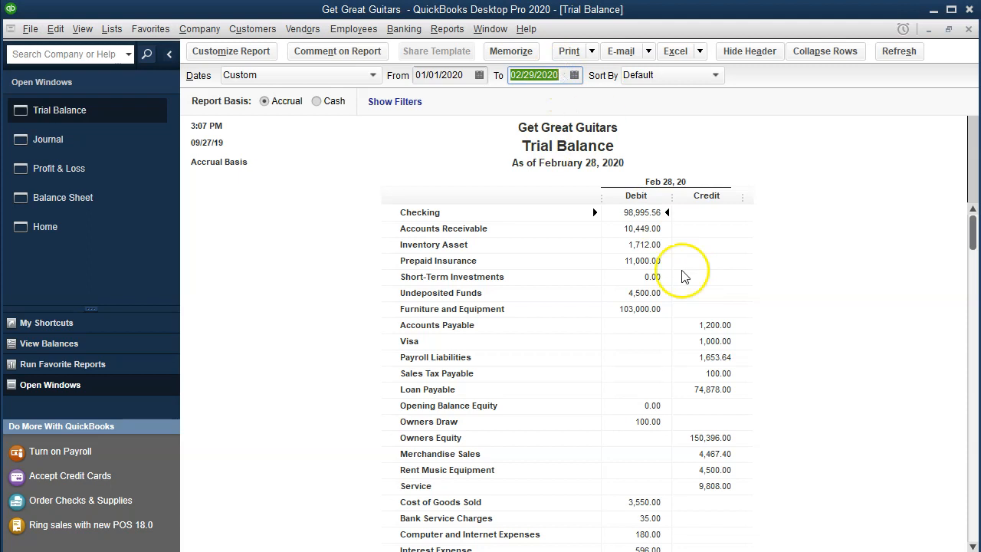
pyautogui.click(779, 328)
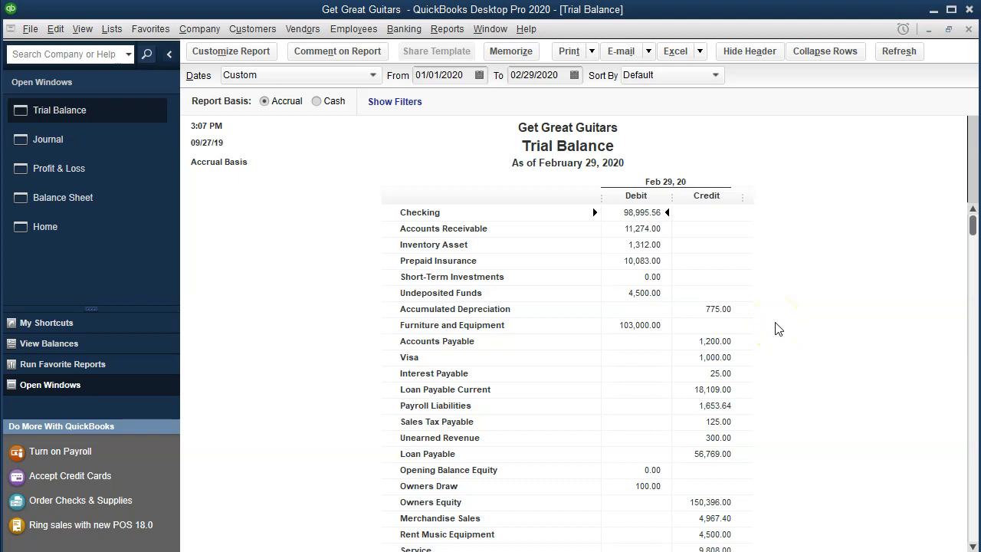
# Examine the February 29, 2020 Trial Balance line by line, from the asset accounts down through the expense accounts
pyautogui.click(803, 277)
pyautogui.press('Down')
pyautogui.press('Down')
pyautogui.press('Down')
pyautogui.press('Down')
pyautogui.press('Down')
pyautogui.press('Down')
pyautogui.press('Down')
pyautogui.press('Down')
pyautogui.press('Down')
pyautogui.press('Down')
pyautogui.press('Down')
pyautogui.press('Down')
pyautogui.press('Down')
pyautogui.press('Down')
pyautogui.press('Down')
pyautogui.press('Down')
pyautogui.press('Down')
pyautogui.press('Down')
pyautogui.press('Down')
pyautogui.press('Down')
pyautogui.press('Down')
pyautogui.press('Down')
pyautogui.press('Down')
pyautogui.press('Down')
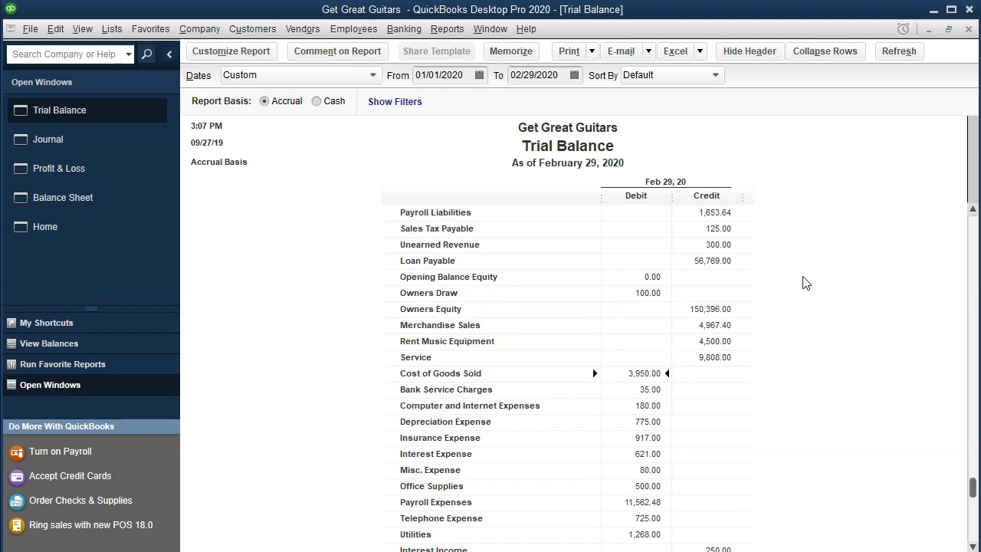
pyautogui.press('Down')
pyautogui.press('Down')
pyautogui.press('Down')
pyautogui.press('Down')
pyautogui.press('Down')
pyautogui.press('Down')
pyautogui.press('Down')
pyautogui.press('Down')
pyautogui.press('Down')
pyautogui.press('Down')
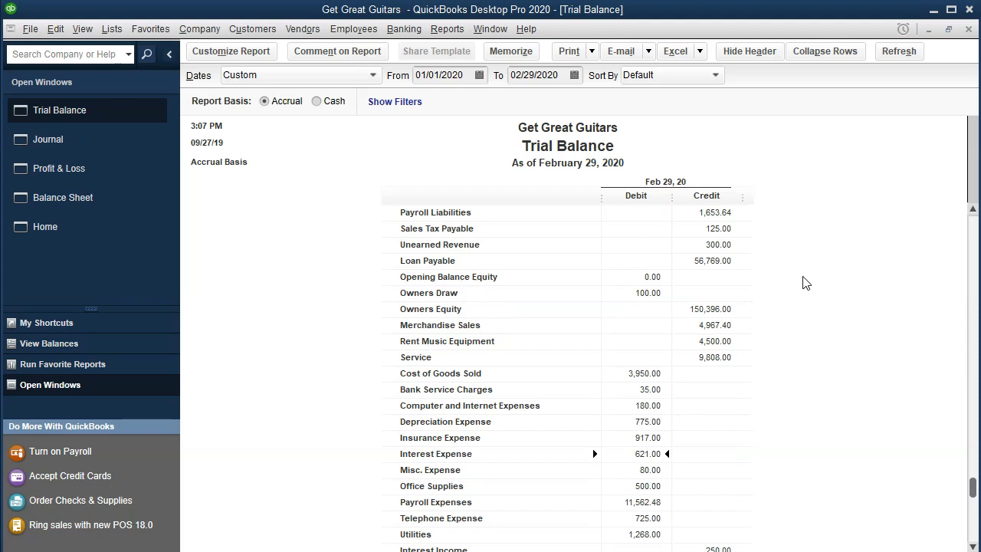